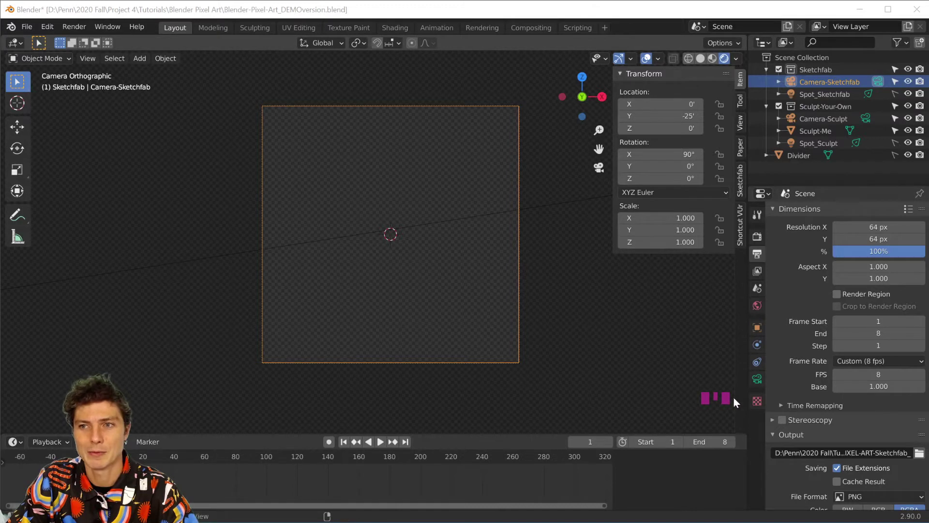
pyautogui.click(663, 397)
pyautogui.tripleClick(662, 396)
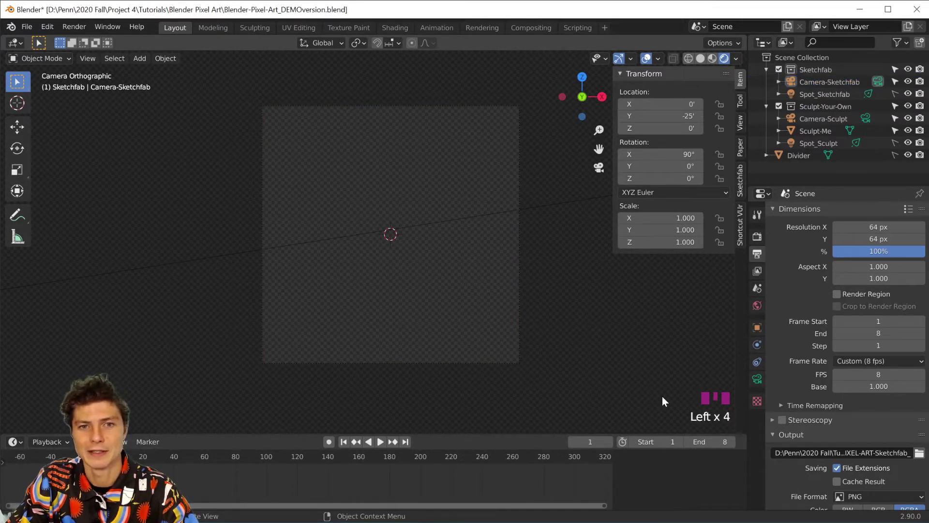
pyautogui.rightClick(662, 396)
pyautogui.scroll(-1, 647, 363)
pyautogui.scroll(1, 647, 364)
pyautogui.scroll(-1, 646, 364)
pyautogui.scroll(1, 647, 365)
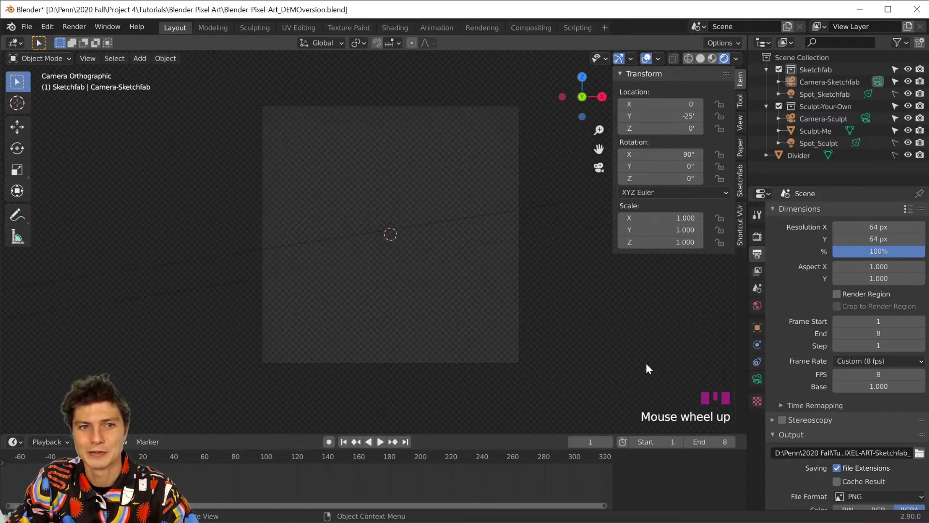
pyautogui.press('a')
pyautogui.press('f')
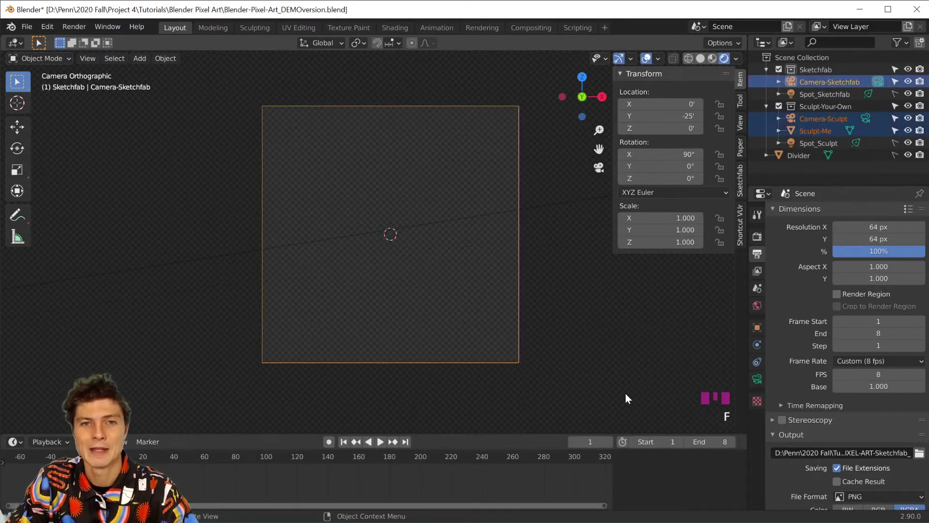
pyautogui.press('a')
pyautogui.press('a')
pyautogui.press('a')
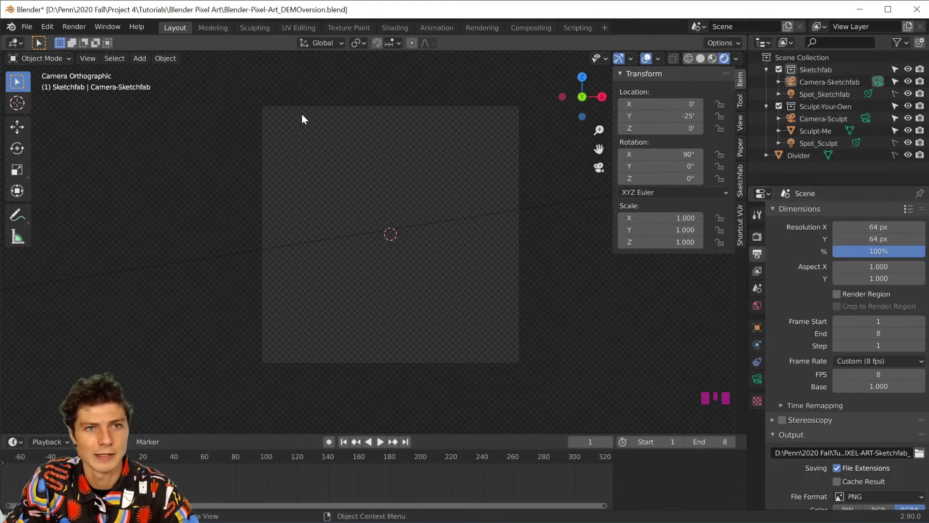
# Select Camera-Sketchfab and review its lens settings along with the scene's render and output settings.
pyautogui.click(884, 83)
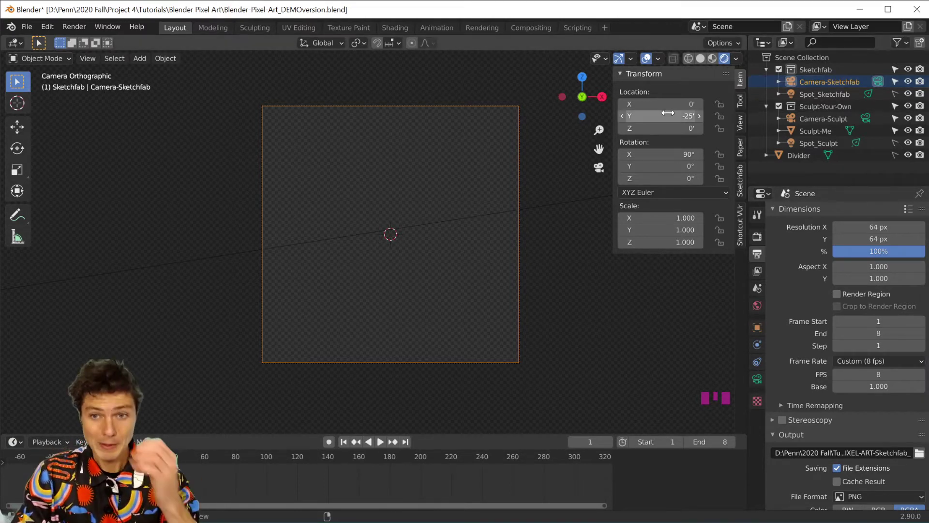
pyautogui.click(758, 236)
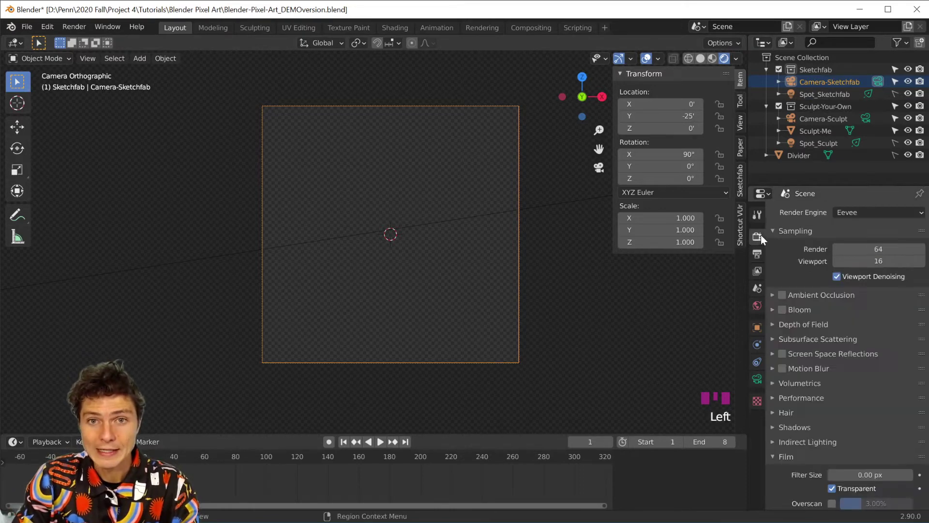
pyautogui.click(758, 380)
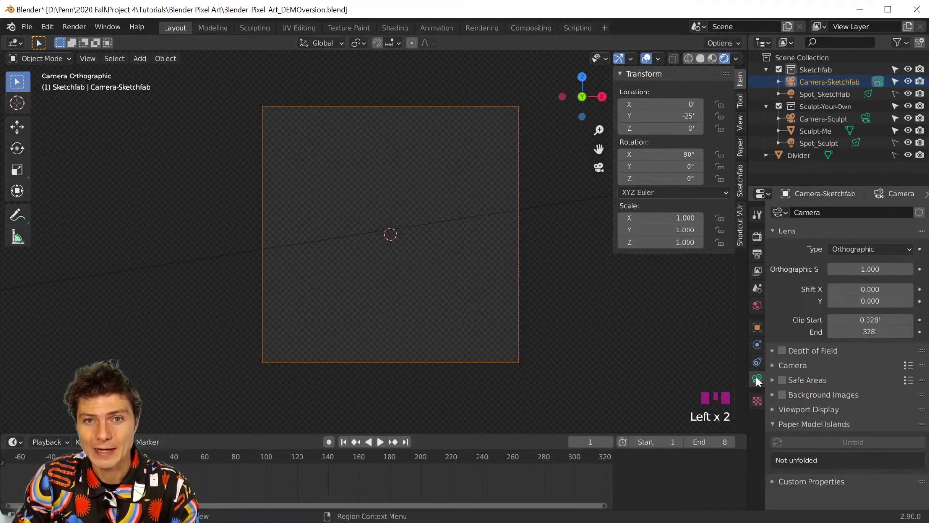
pyautogui.click(758, 236)
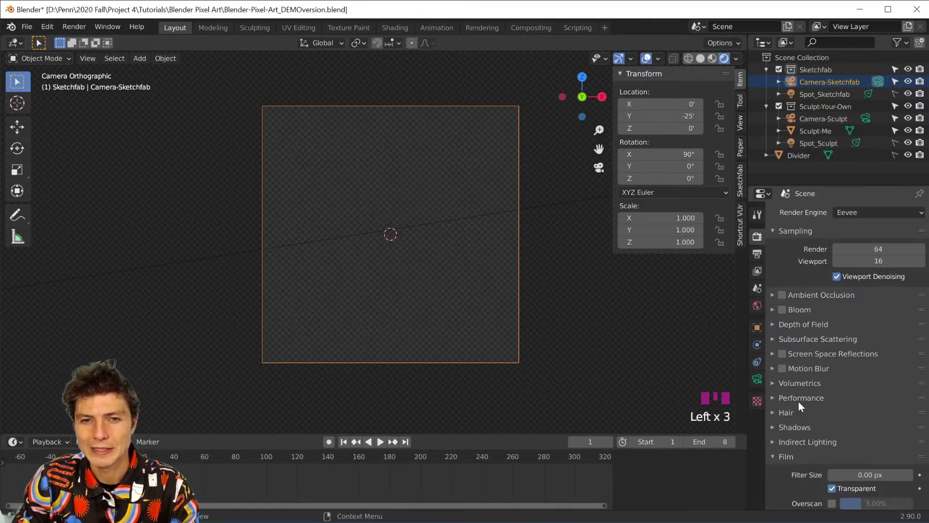
pyautogui.click(758, 380)
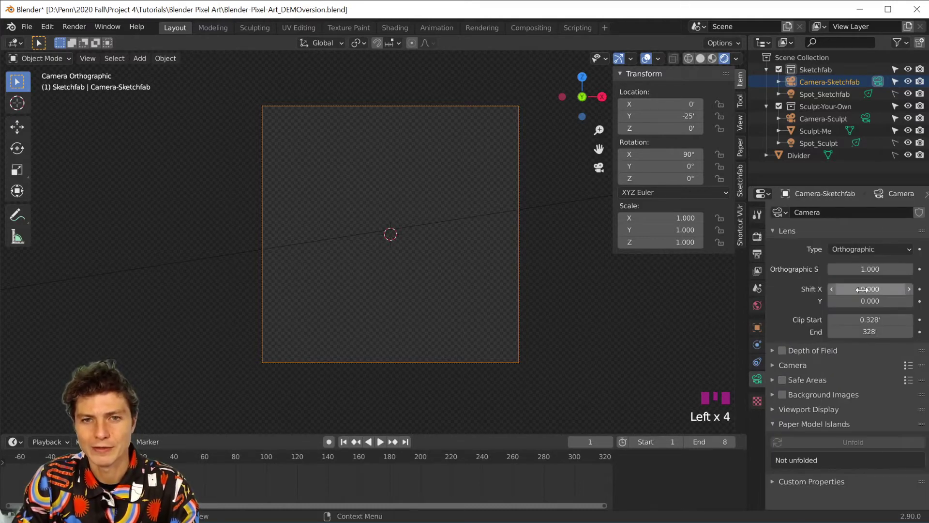
pyautogui.click(756, 252)
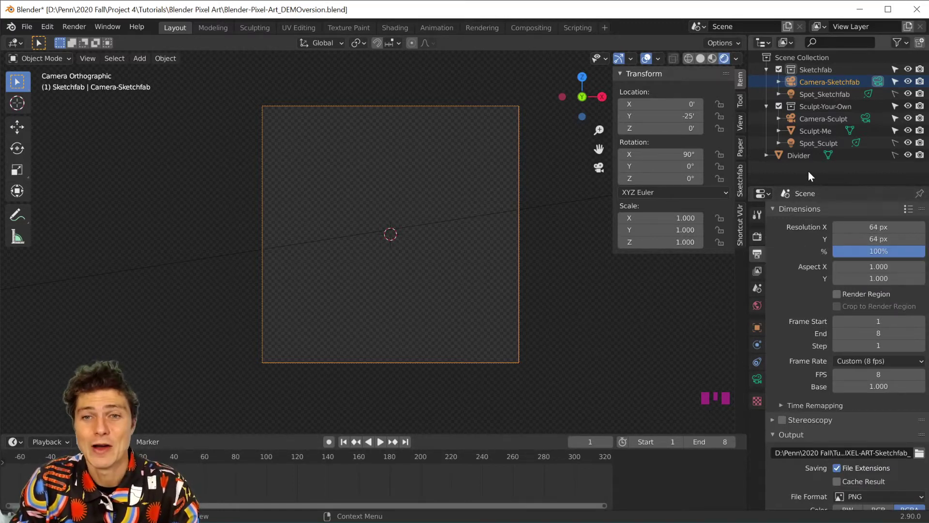
# Show the Sketchfab import tools and check the Sketchfab Plugin in the preferences by filtering the add-ons for "ske".
pyautogui.click(742, 188)
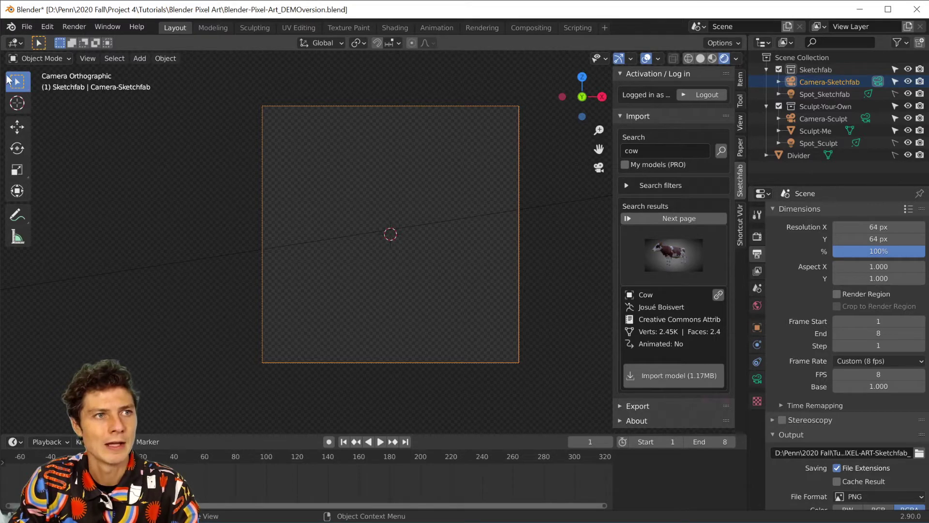
pyautogui.click(47, 28)
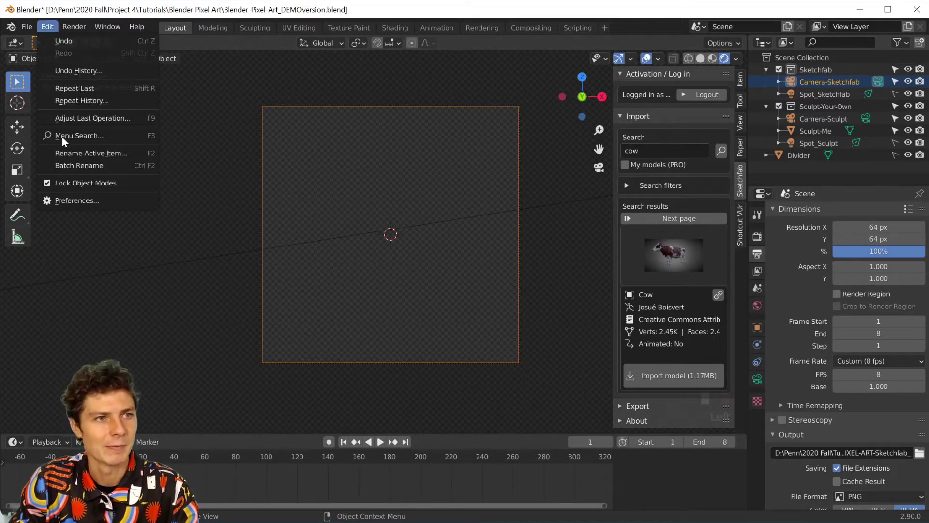
pyautogui.click(79, 199)
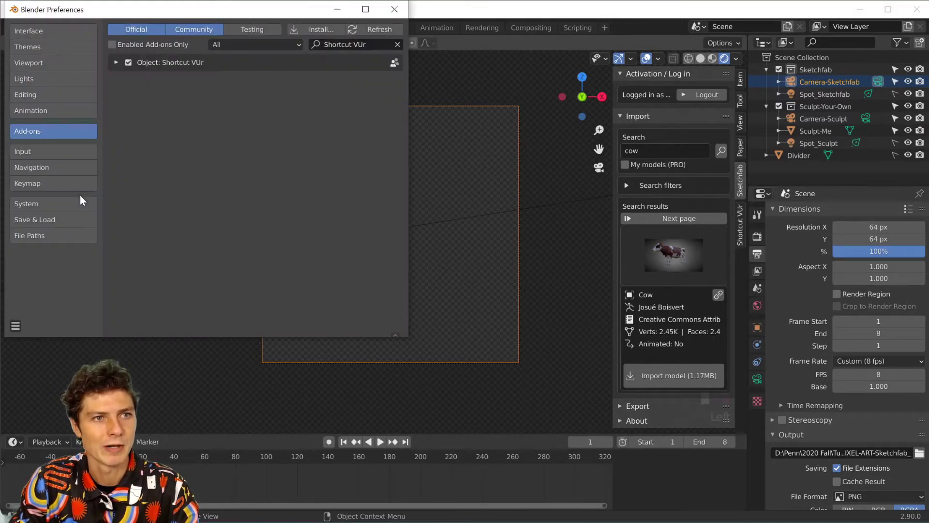
pyautogui.click(396, 44)
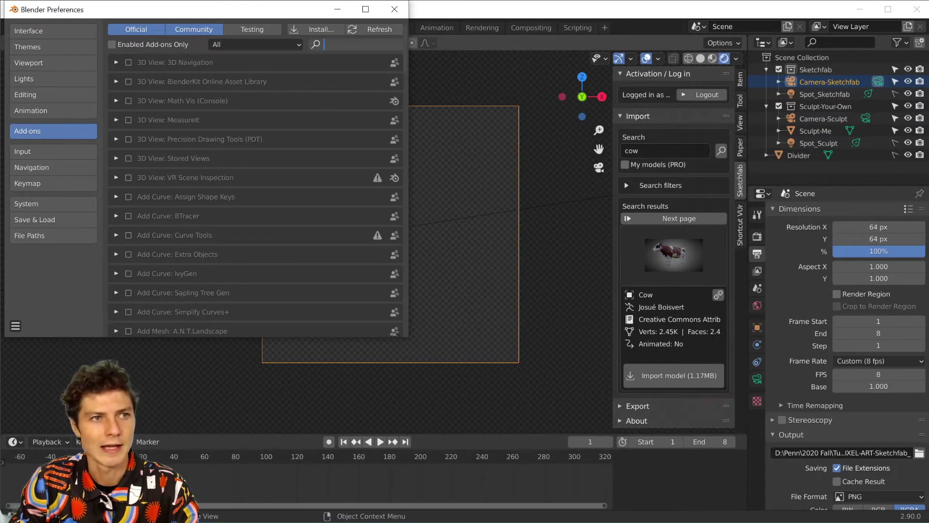
pyautogui.write('ske')
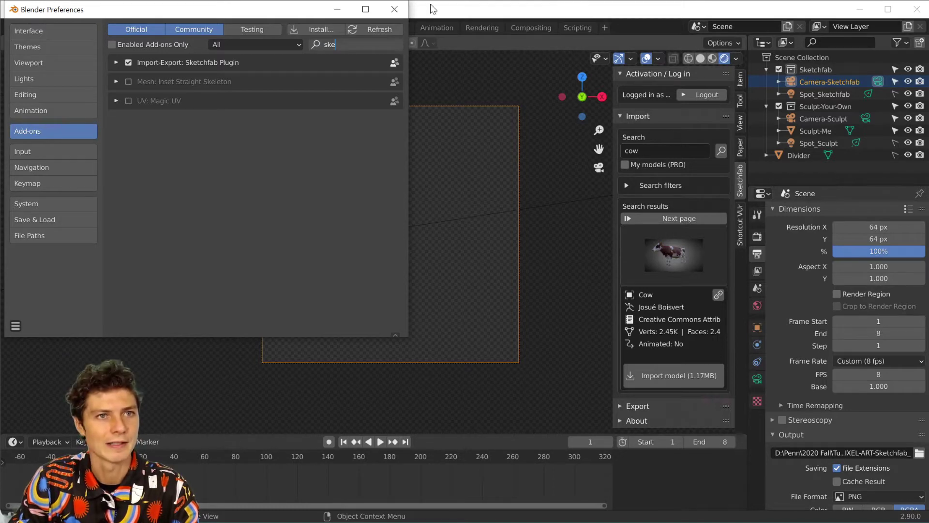
pyautogui.click(394, 9)
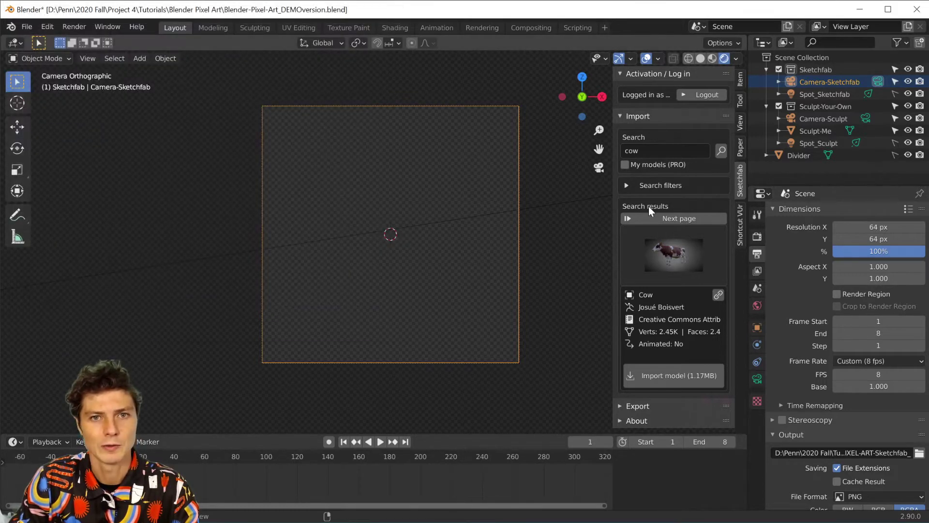
# Log out of Sketchfab, widen the sidebar, enter the account password and log back in.
pyautogui.click(708, 94)
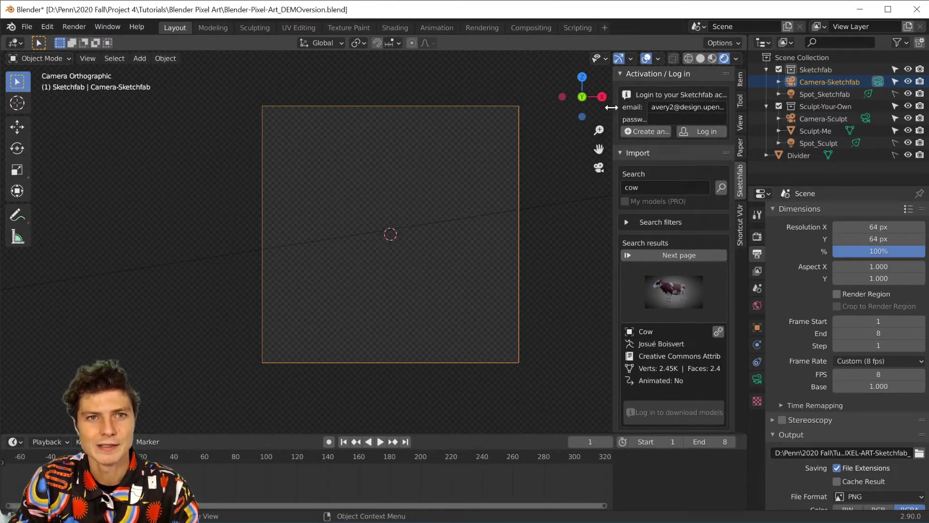
pyautogui.moveTo(616, 106); pyautogui.dragTo(571, 109)
pyautogui.click(647, 121)
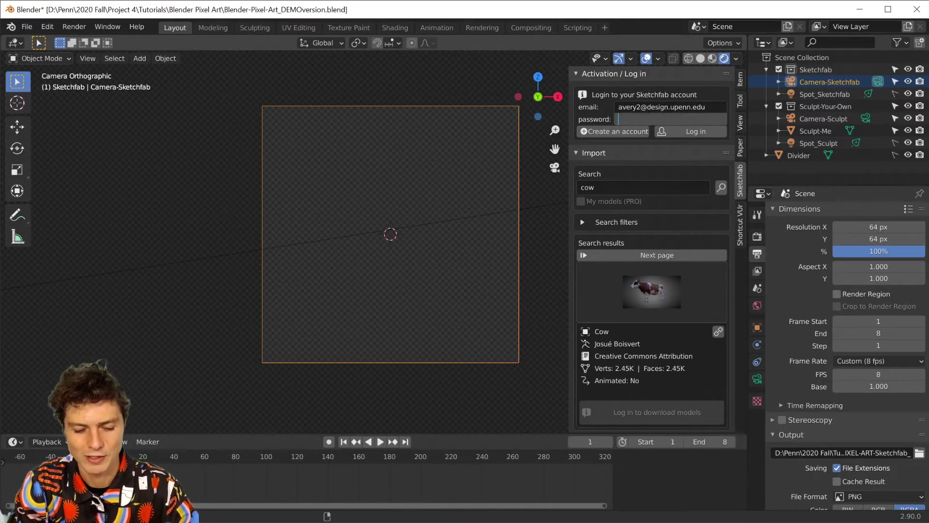
pyautogui.write('******')
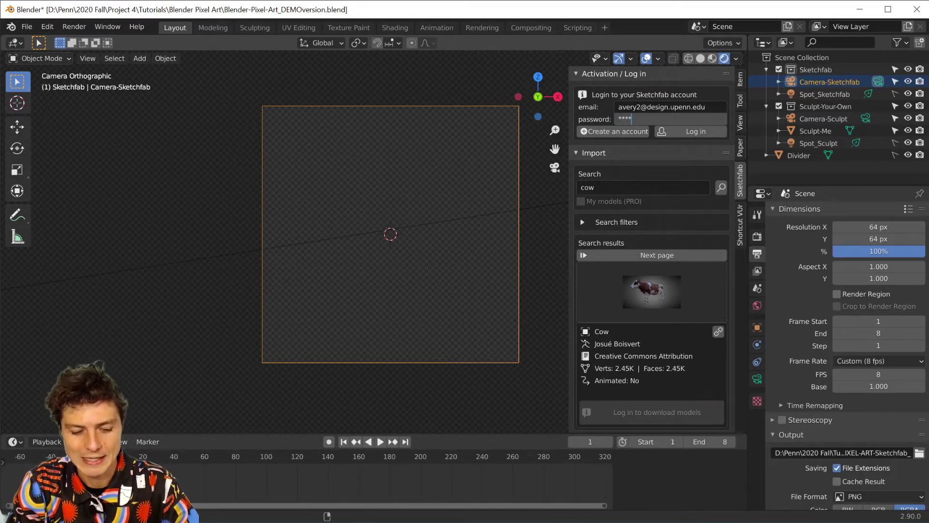
pyautogui.write('*')
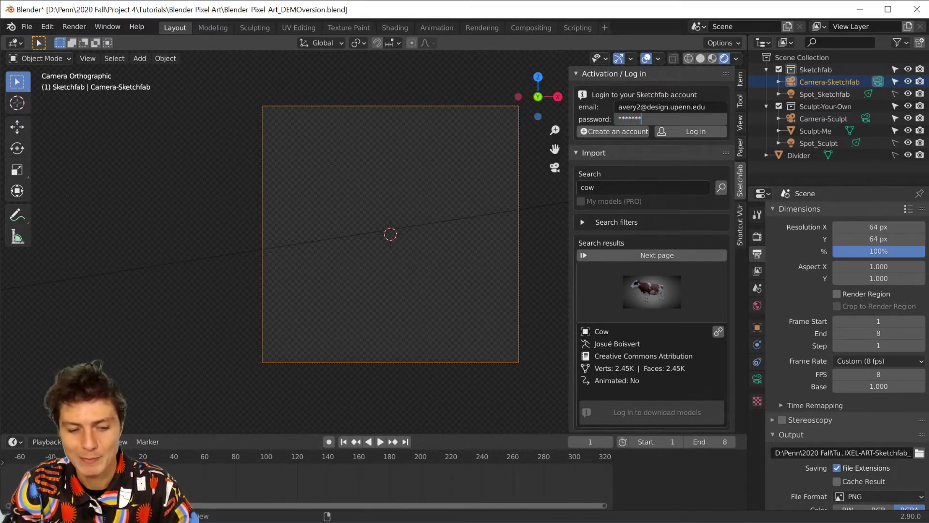
pyautogui.write('***')
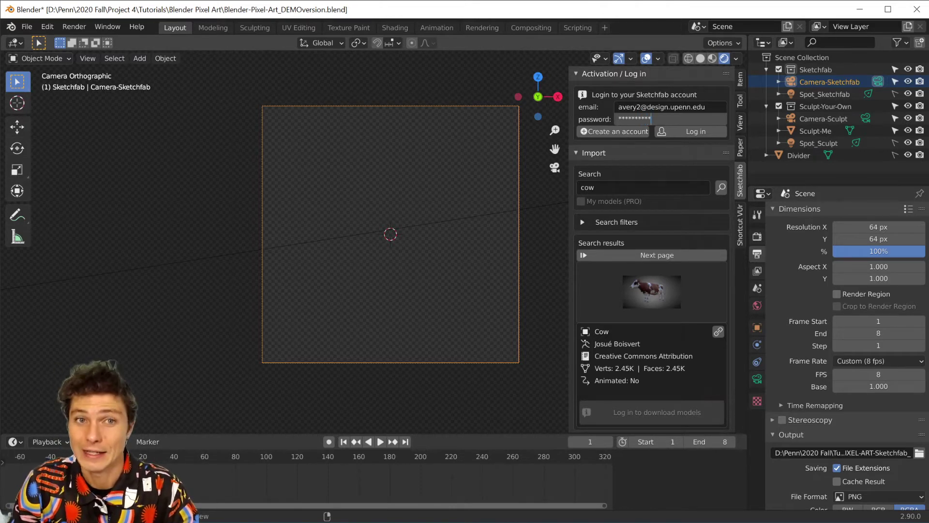
pyautogui.click(674, 129)
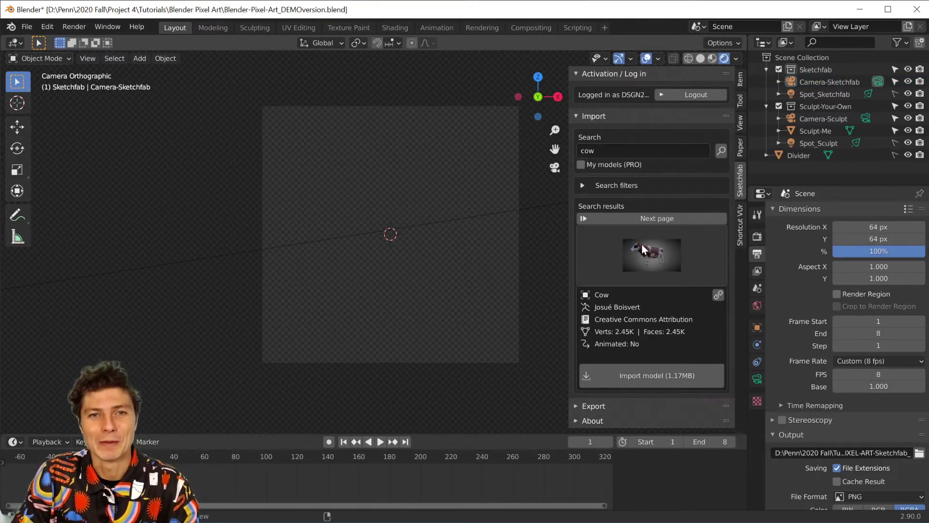
# Import the Cow model from the Sketchfab search results for "cow".
pyautogui.click(641, 247)
pyautogui.click(515, 325)
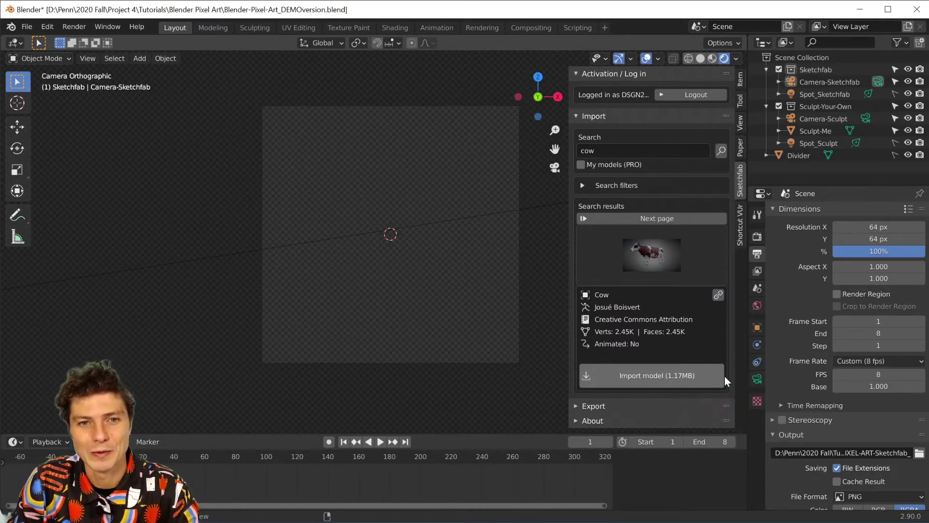
pyautogui.click(668, 373)
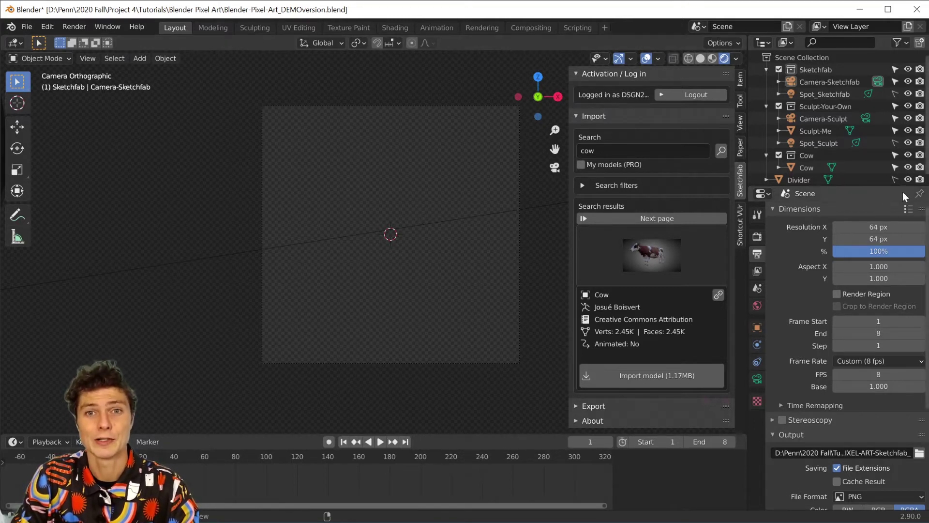
# Select the imported Cow mesh and scale it down by about 0.174, 0.293 and 0.555 in succession so it fits inside the camera frame.
pyautogui.scroll(-4, 498, 198)
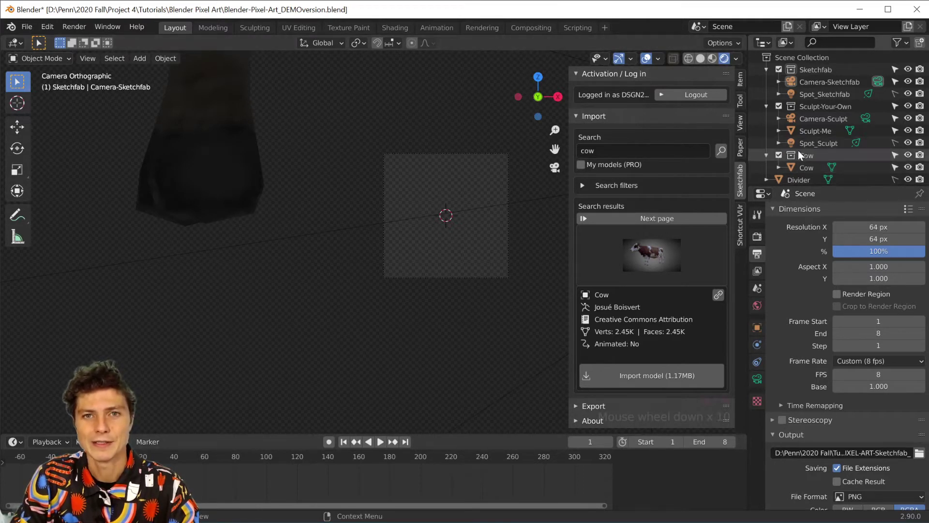
pyautogui.click(813, 153)
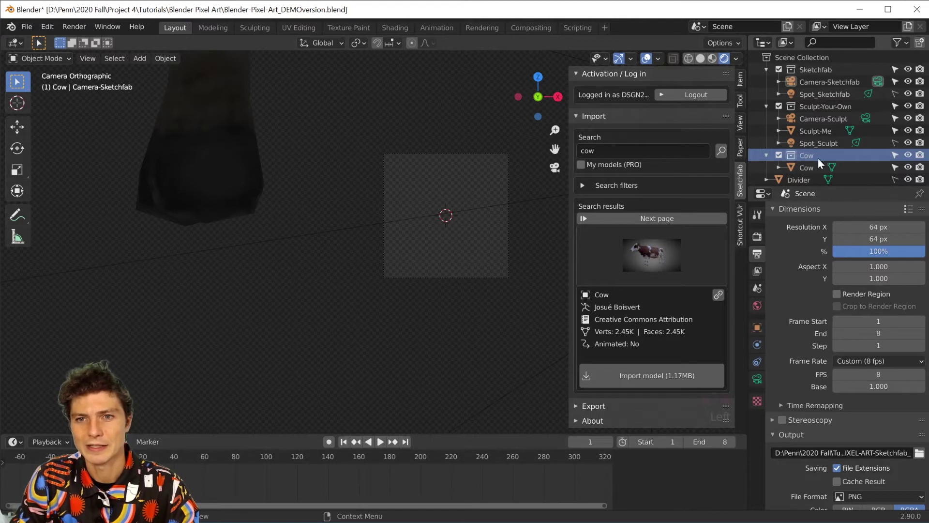
pyautogui.click(803, 167)
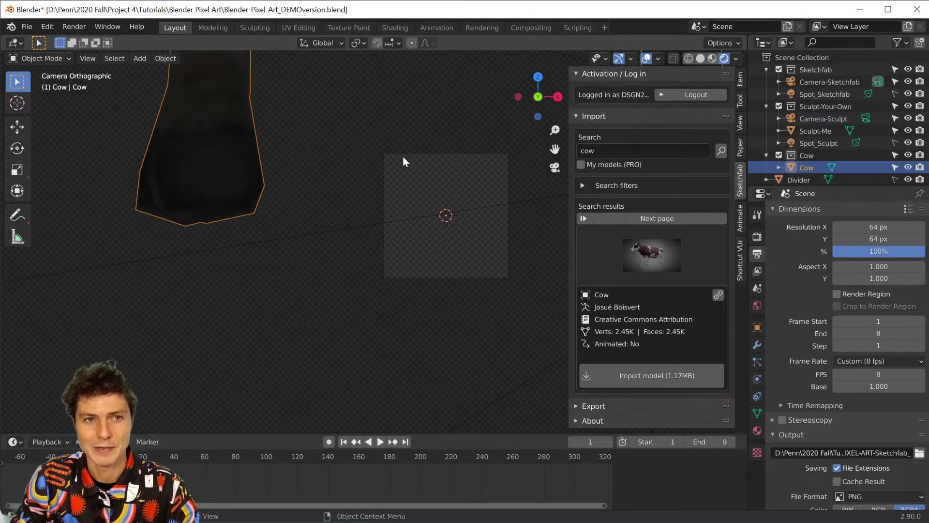
pyautogui.press('s')
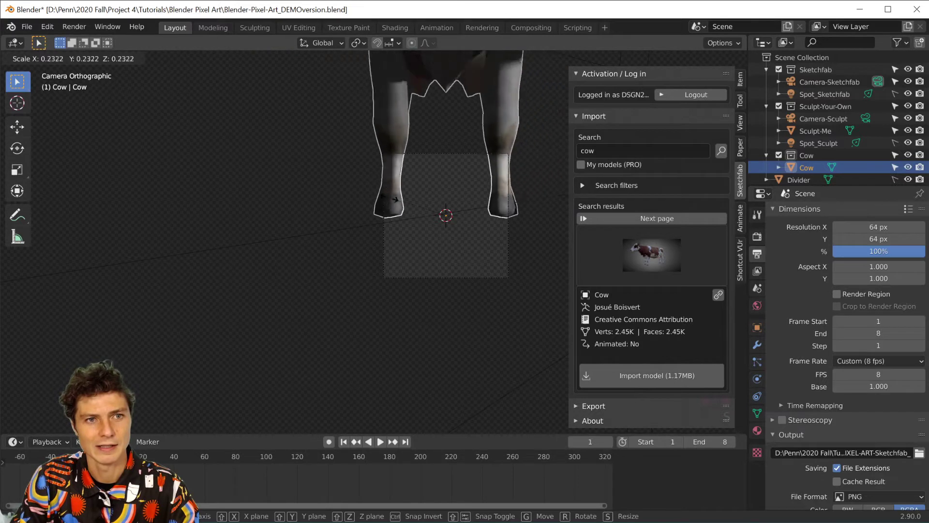
pyautogui.click(404, 206)
pyautogui.press('s')
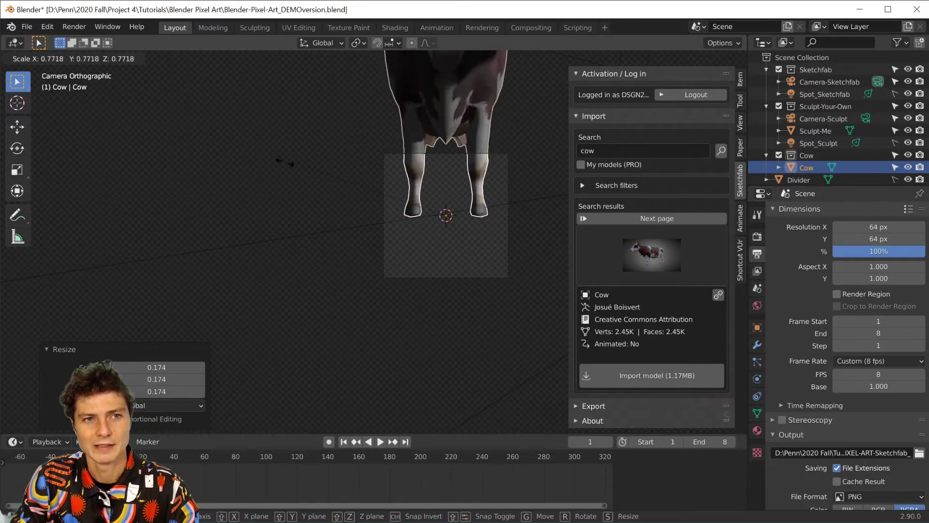
pyautogui.click(385, 196)
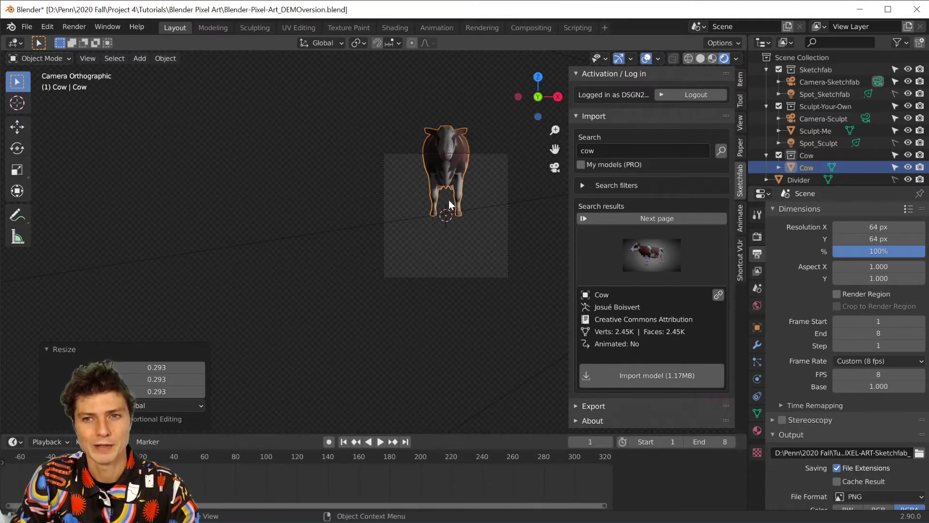
pyautogui.press('s')
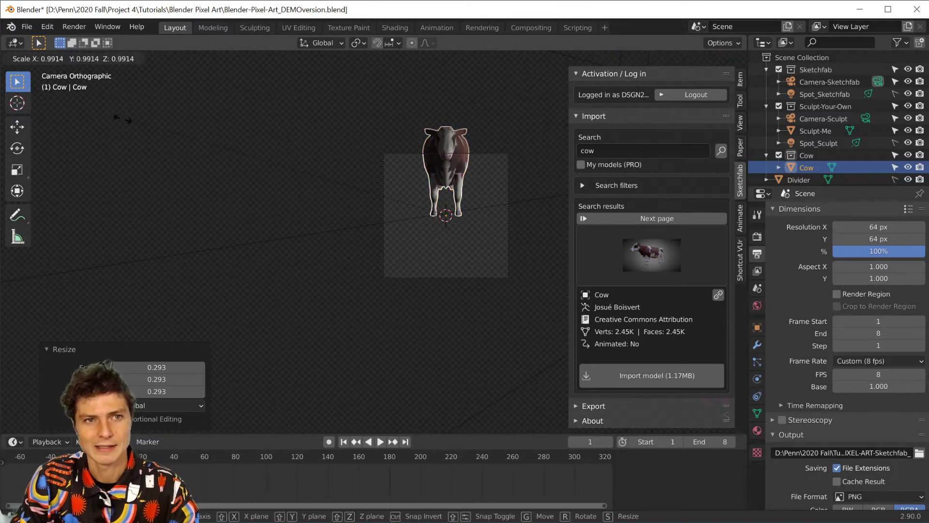
pyautogui.click(264, 165)
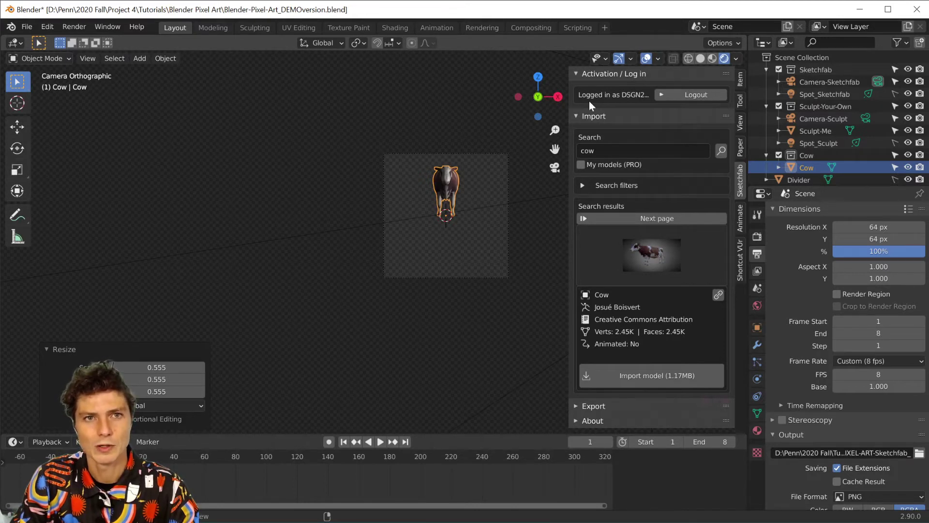
pyautogui.click(632, 57)
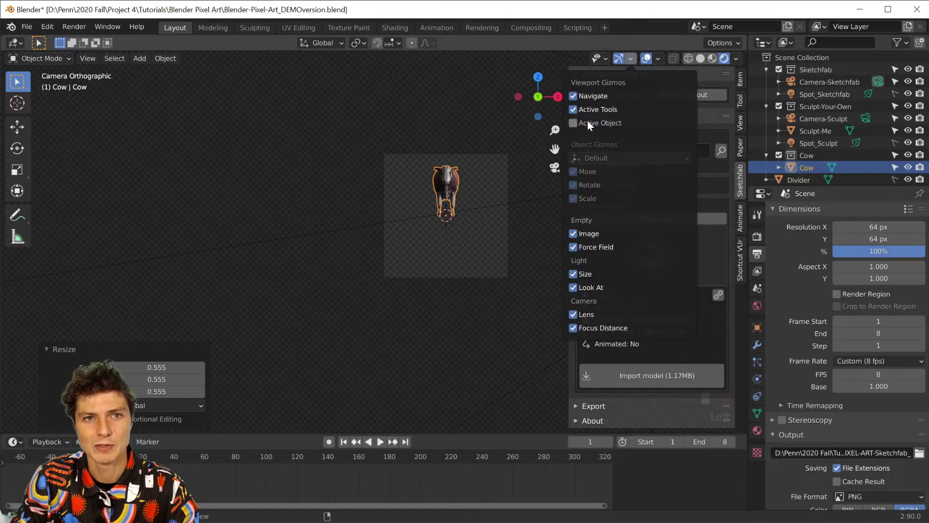
pyautogui.click(657, 57)
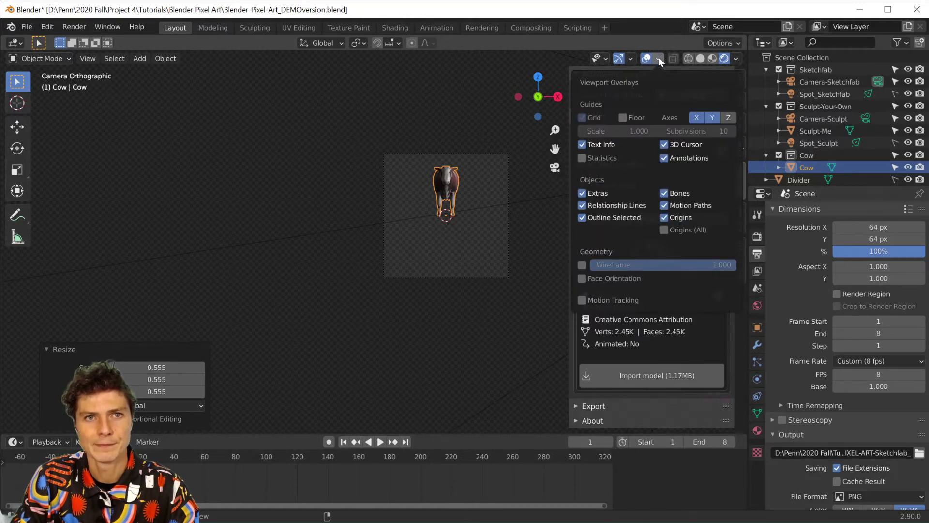
pyautogui.click(658, 56)
pyautogui.click(658, 57)
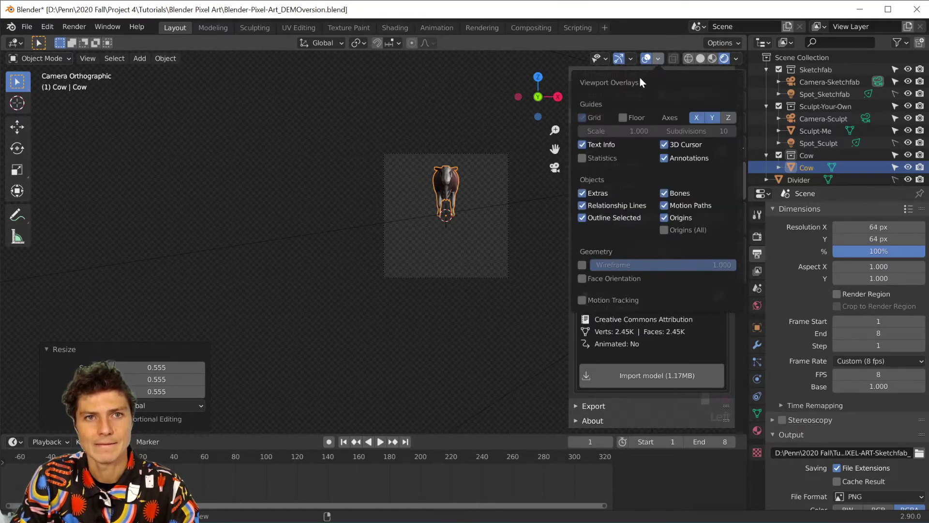
pyautogui.click(626, 57)
pyautogui.click(574, 122)
pyautogui.click(574, 122)
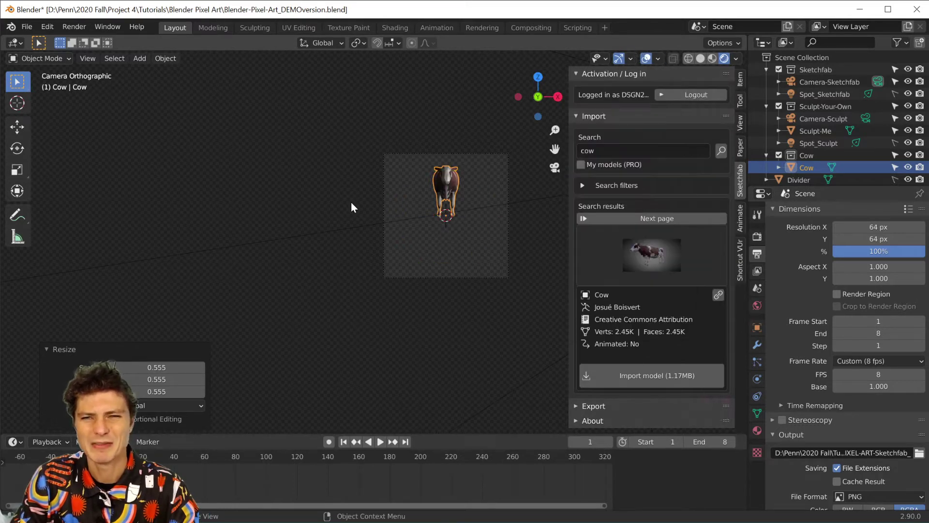
# Move the cow down about 0.67' along the global Z axis and hide the sidebar.
pyautogui.press('g')
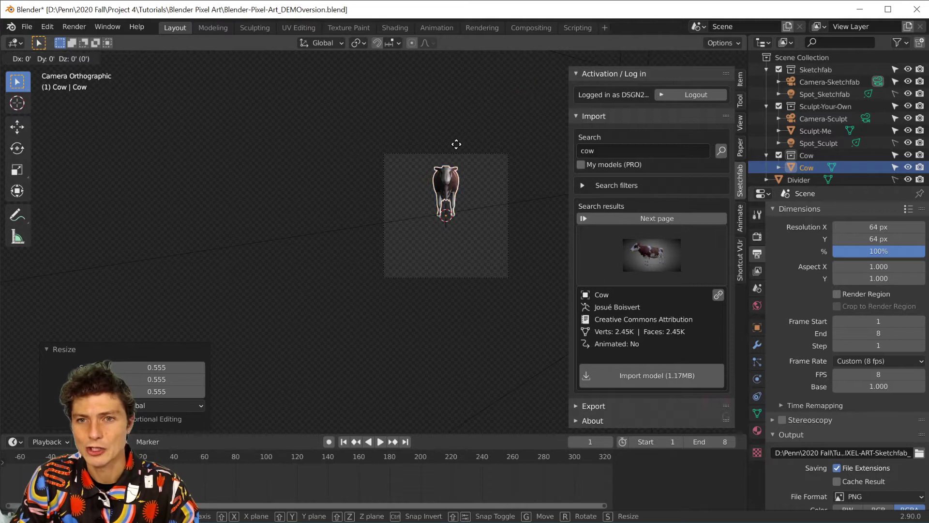
pyautogui.press('z')
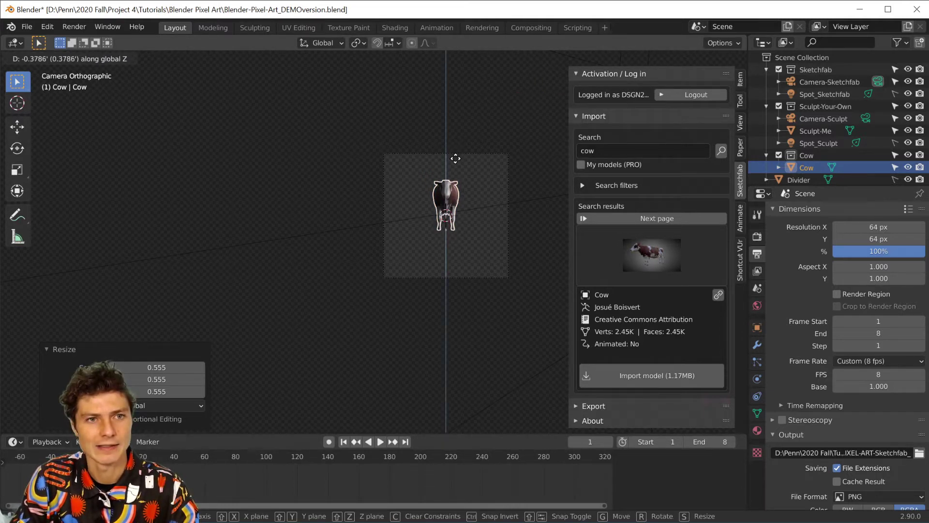
pyautogui.click(457, 172)
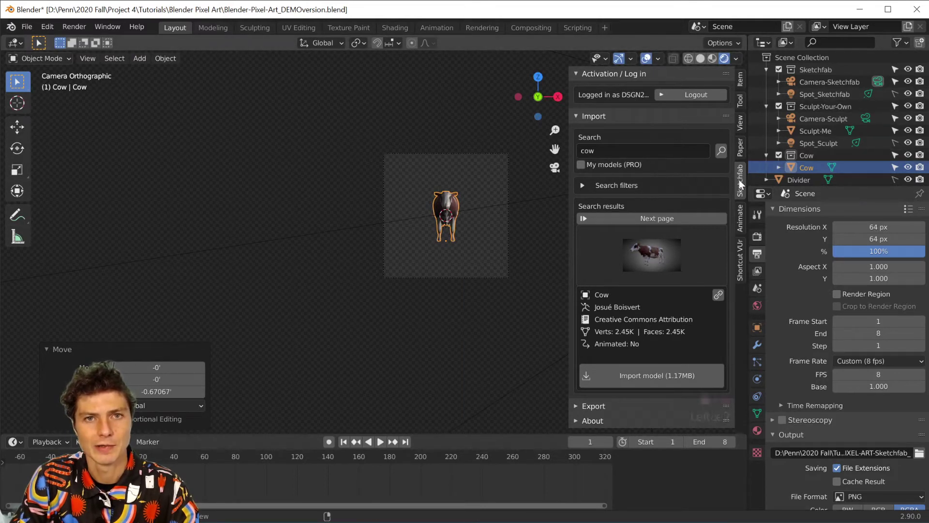
pyautogui.press('n')
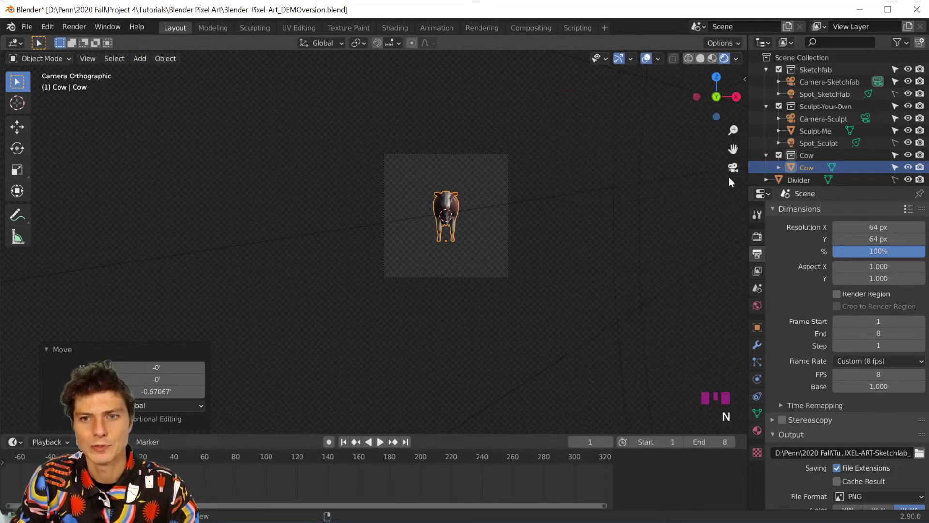
pyautogui.press('n')
pyautogui.press('n')
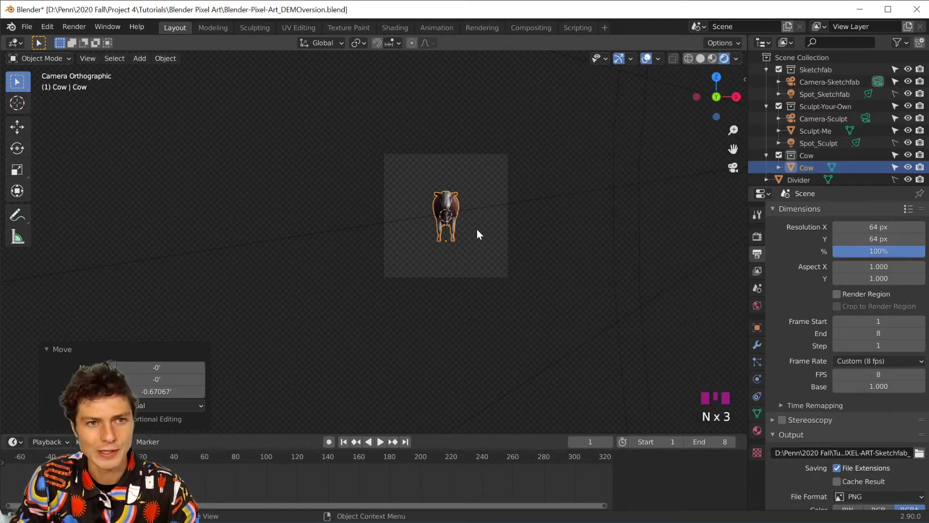
# Nudge the cow up about 0.087' along the global Z axis to adjust its height in the camera frame.
pyautogui.press('g')
pyautogui.press('z')
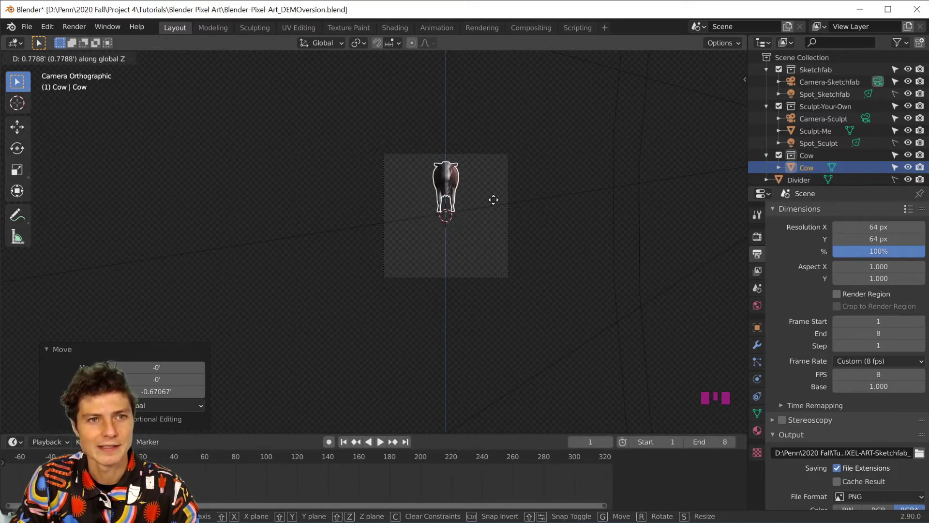
pyautogui.click(494, 224)
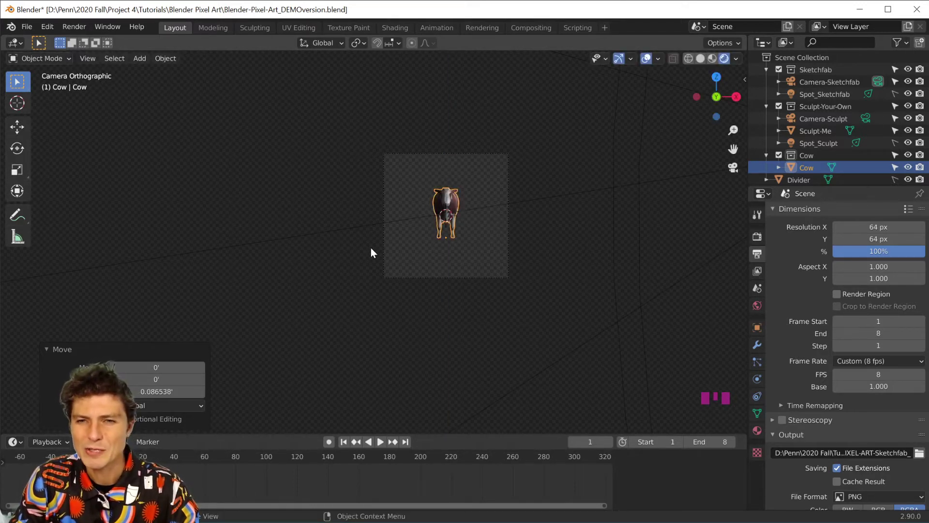
pyautogui.scroll(3, 473, 224)
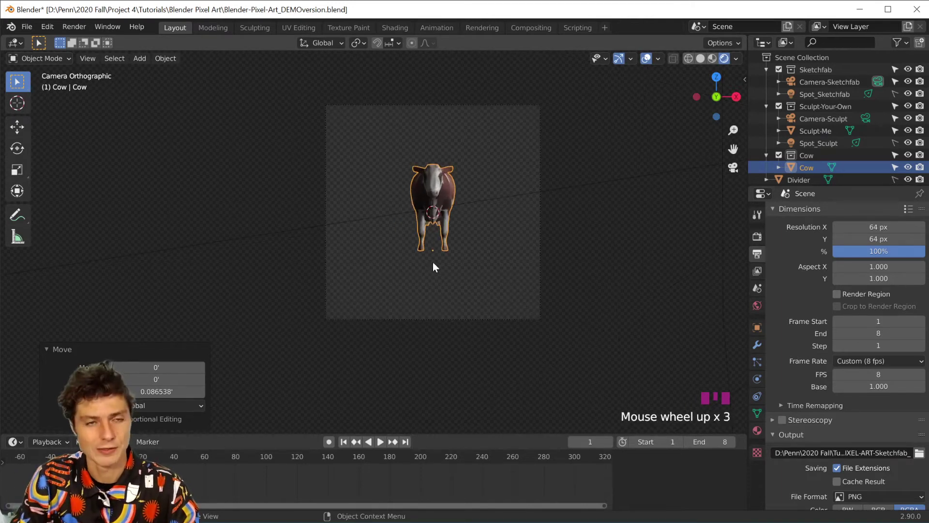
pyautogui.press('r')
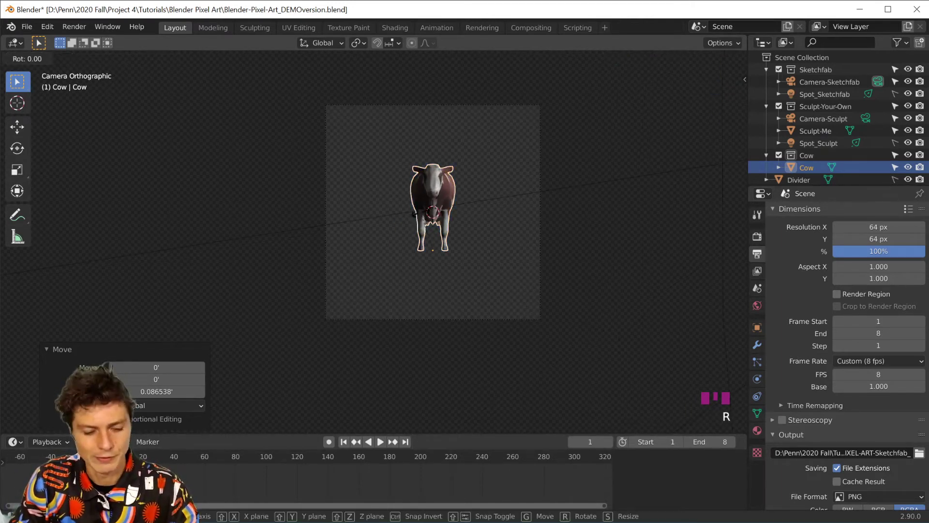
pyautogui.press('z')
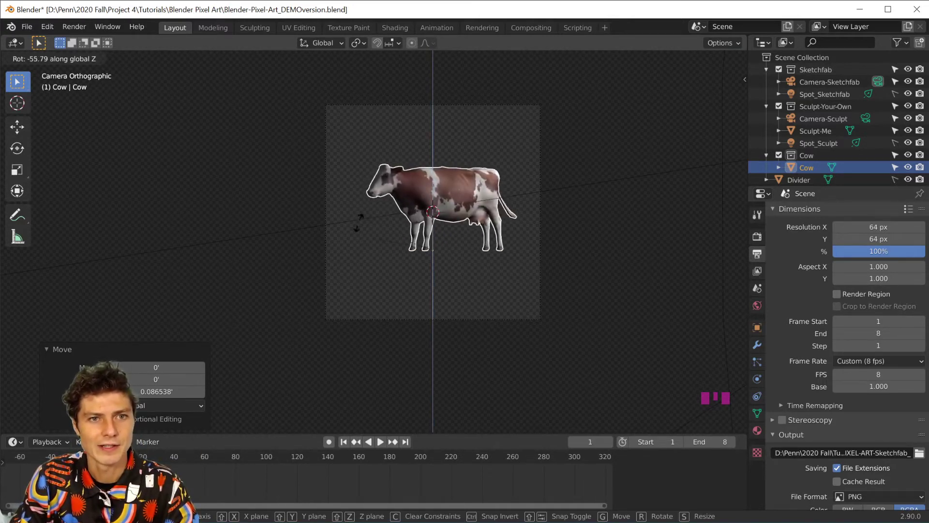
pyautogui.press('Escape')
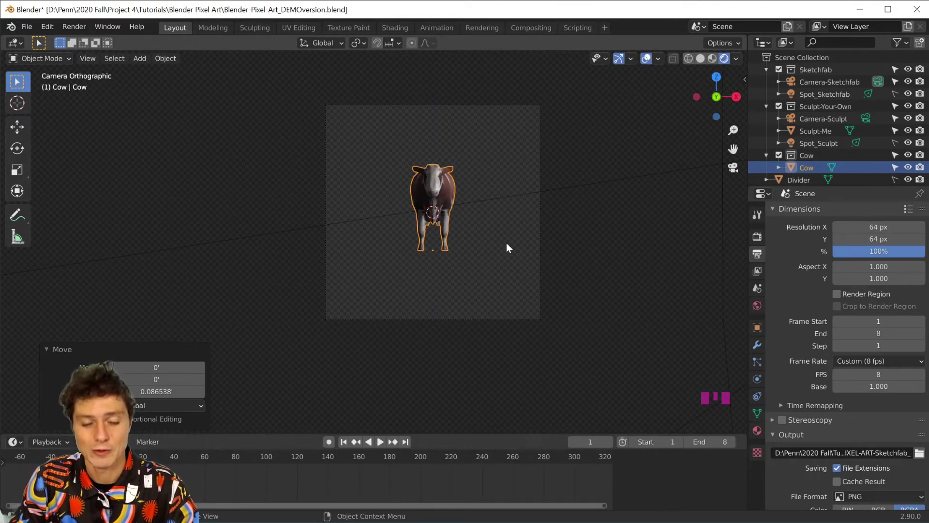
# Show the cow's transform properties beside the viewport and adjust the sidebar's width.
pyautogui.press('n')
pyautogui.moveTo(566, 210); pyautogui.dragTo(592, 204)
pyautogui.click(739, 79)
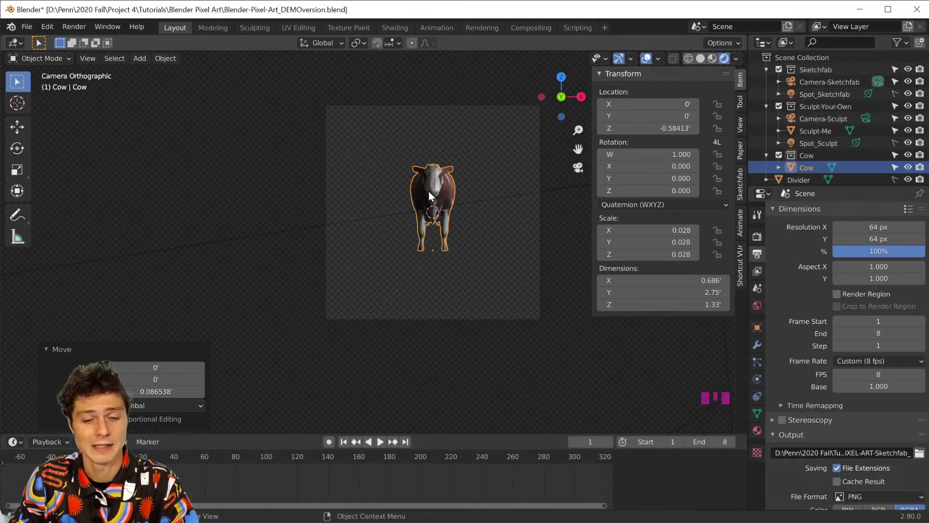
# Try a Rotation keyframe on the cow at frame 1 in quaternion mode, and undo it.
pyautogui.press('i')
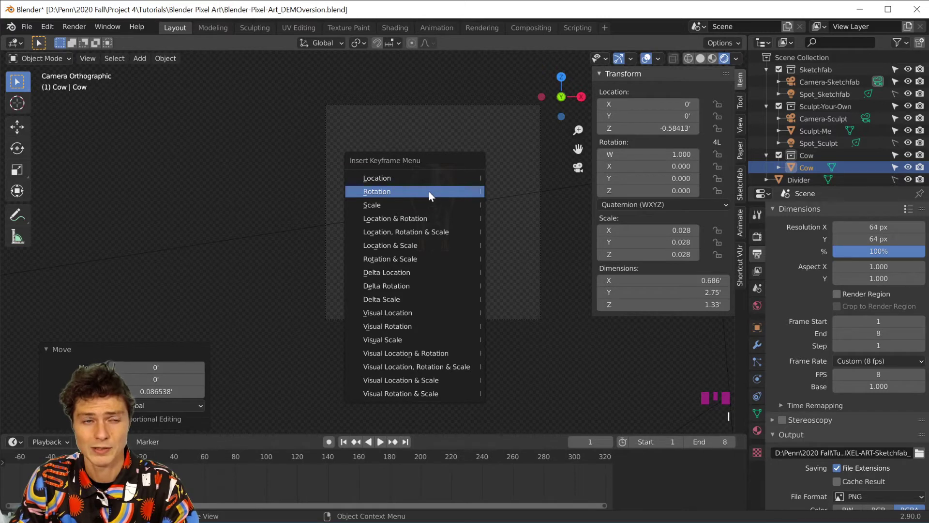
pyautogui.click(429, 191)
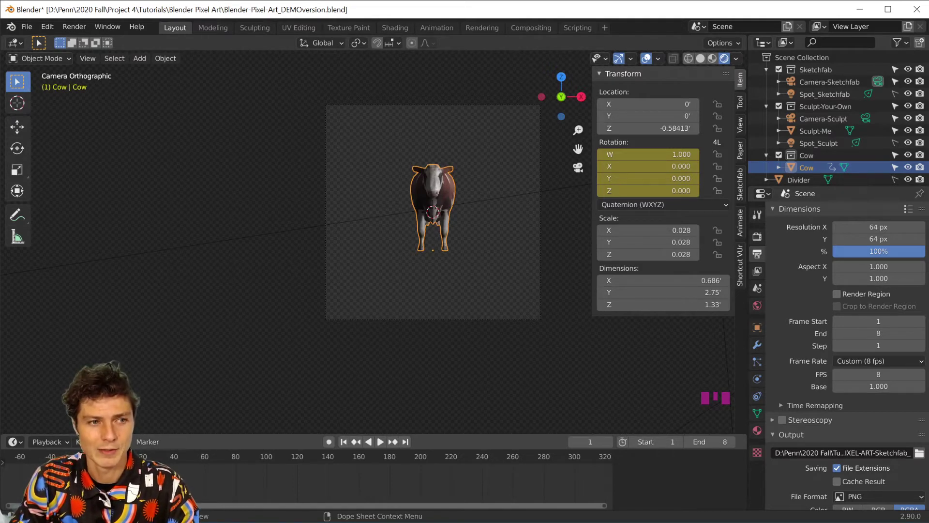
pyautogui.scroll(14, 114, 480)
pyautogui.scroll(11, 113, 479)
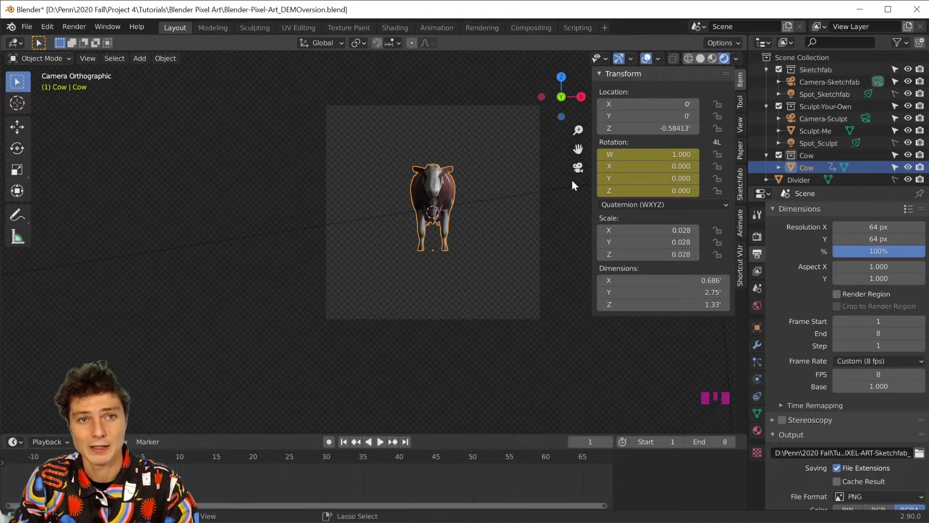
pyautogui.hotkey('ctrl', 'z')
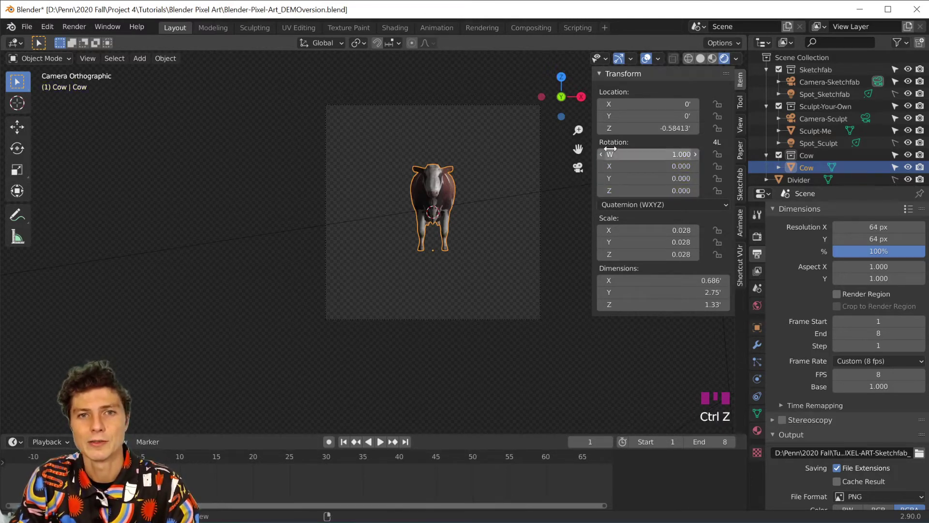
# Set the cow's rotation mode to XYZ Euler and insert a Location, Rotation & Scale keyframe at frame 1.
pyautogui.click(620, 205)
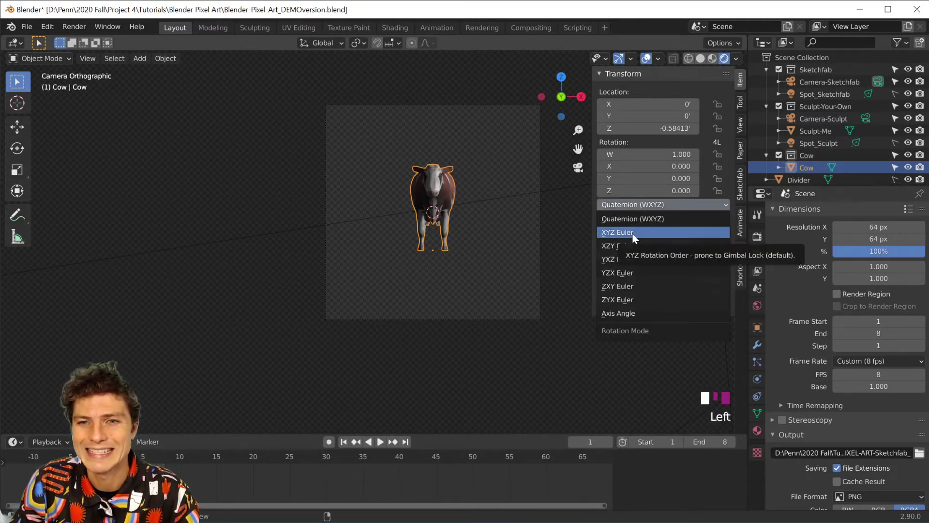
pyautogui.click(632, 234)
pyautogui.click(640, 193)
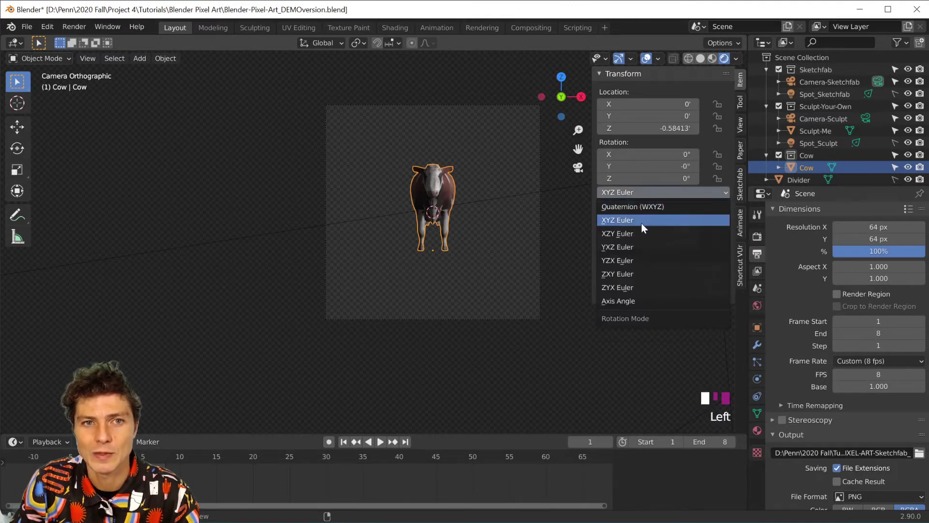
pyautogui.click(641, 223)
pyautogui.click(625, 192)
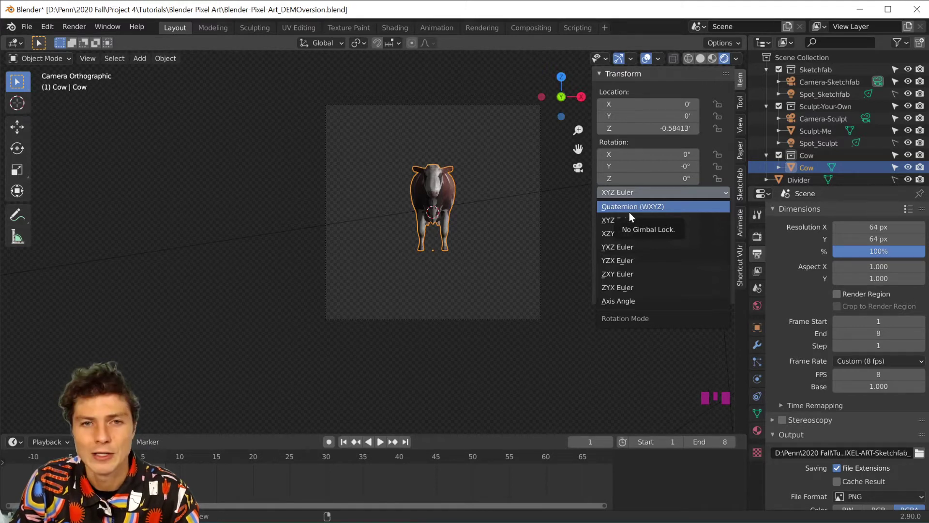
pyautogui.click(633, 193)
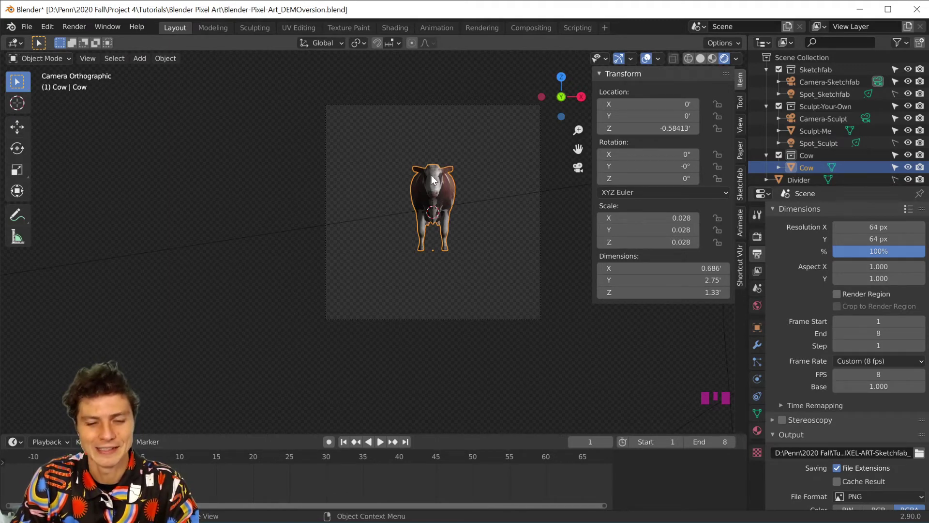
pyautogui.press('i')
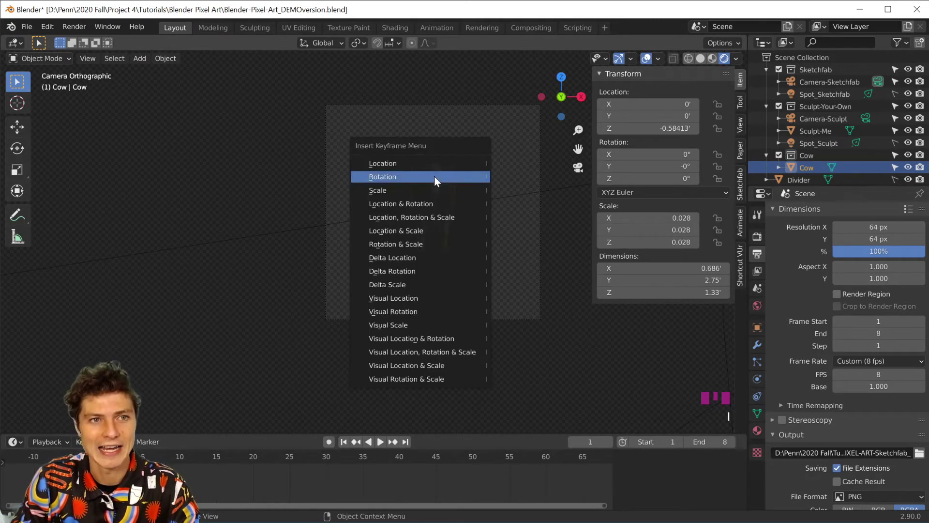
pyautogui.click(437, 217)
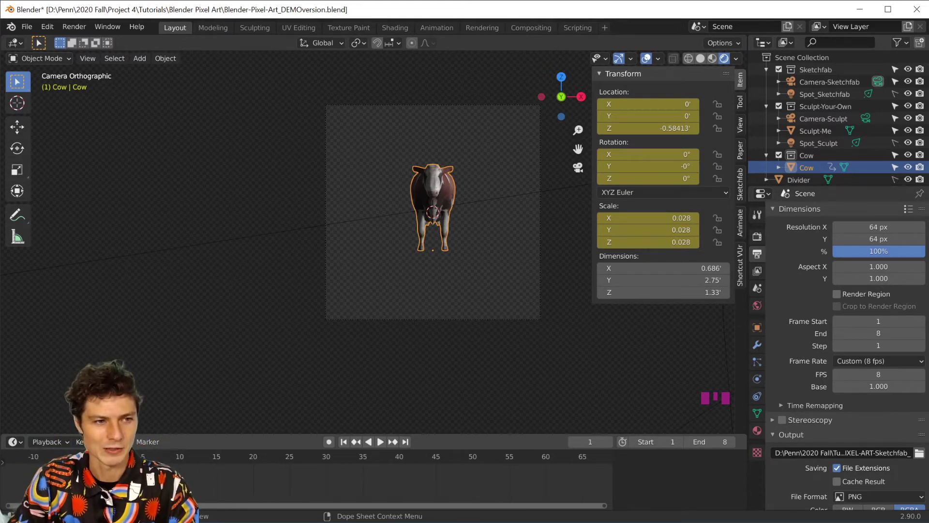
# At frame 9, rotate the cow 360° about the global Z axis and insert a Location, Rotation & Scale keyframe.
pyautogui.click(591, 442)
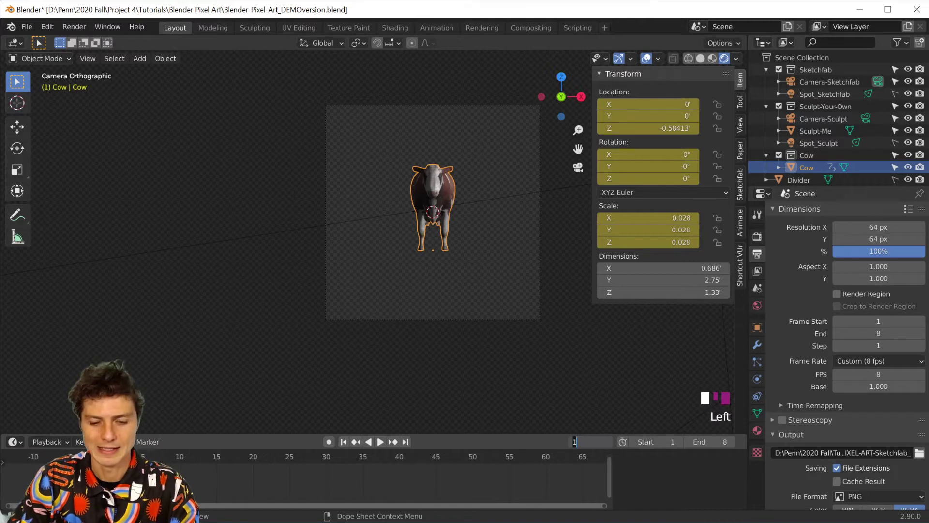
pyautogui.press('BackSpace')
pyautogui.write('9')
pyautogui.press('Return')
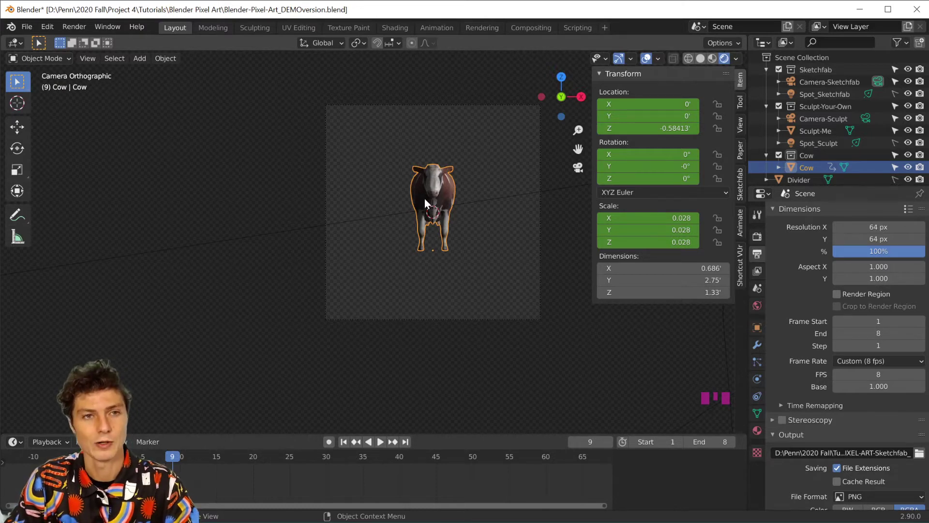
pyautogui.press('r')
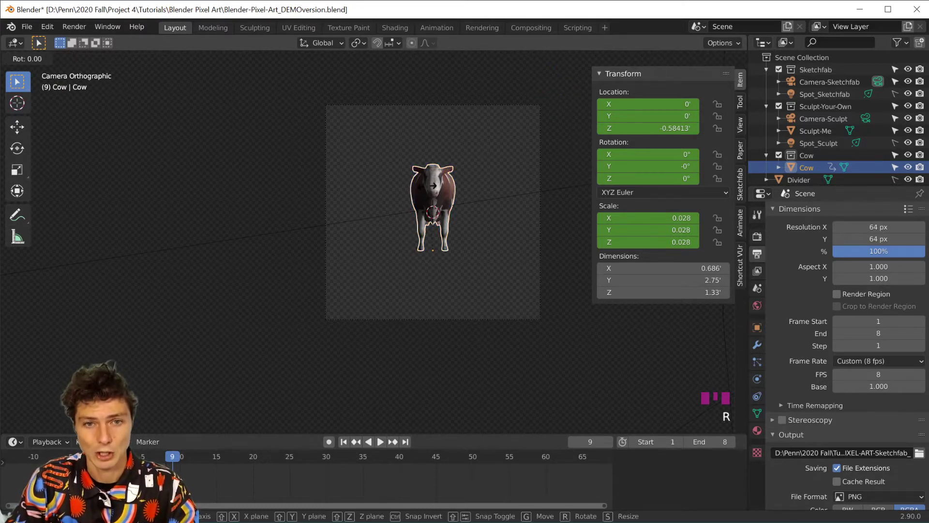
pyautogui.press('z')
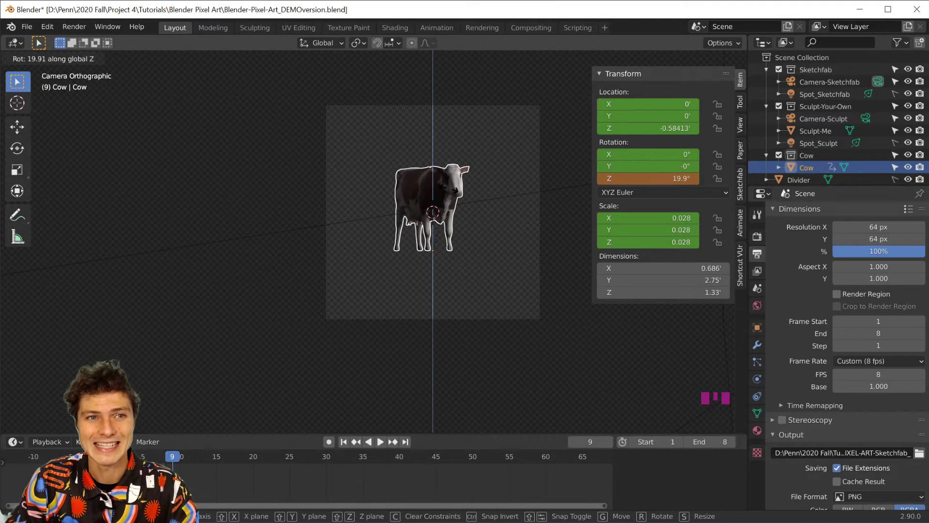
pyautogui.write('360')
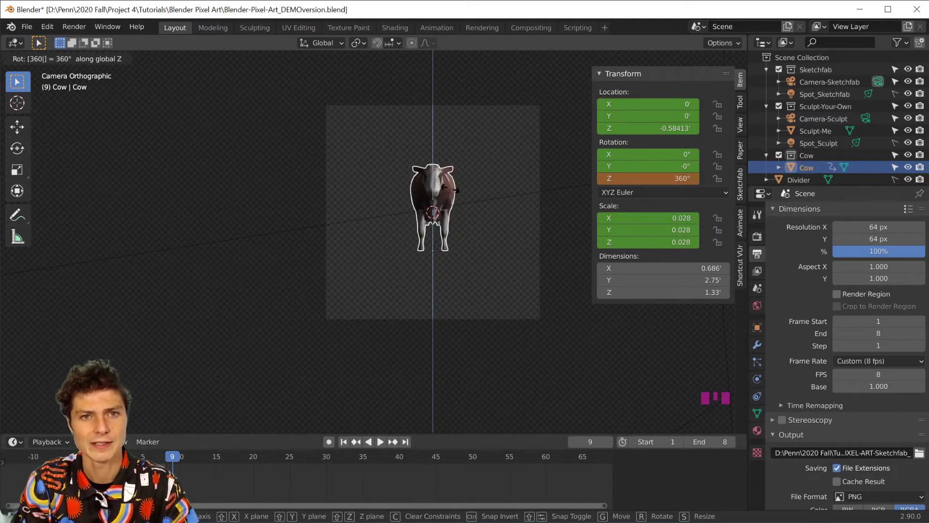
pyautogui.press('Return')
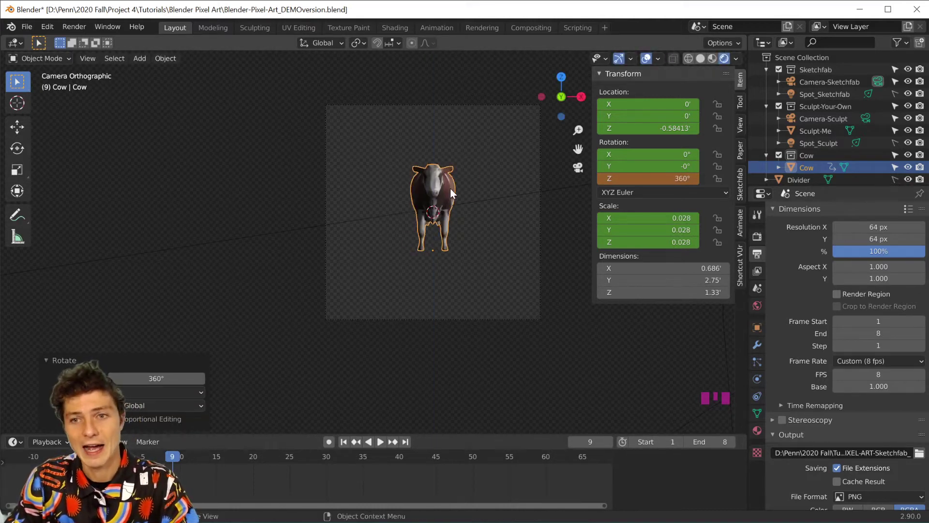
pyautogui.press('i')
pyautogui.click(450, 188)
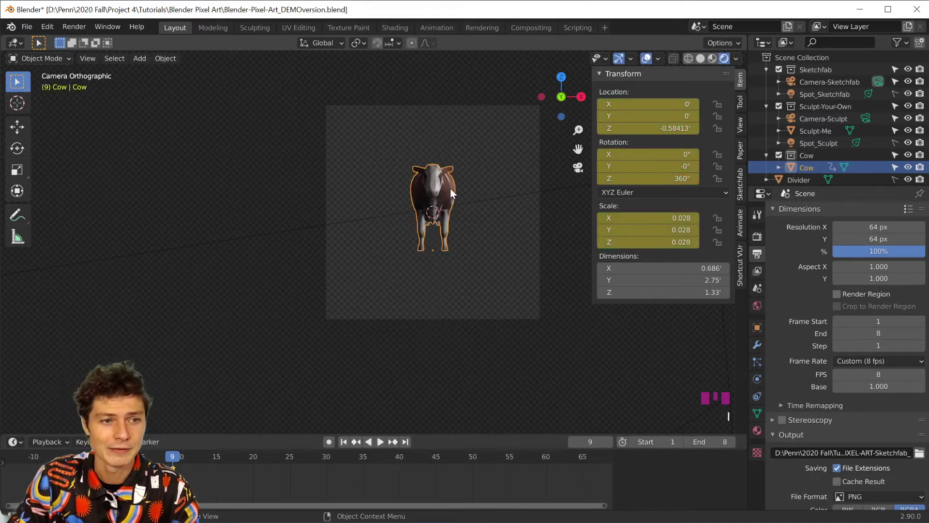
# Play the cow's spin animation to check it, and stop the playback.
pyautogui.click(381, 441)
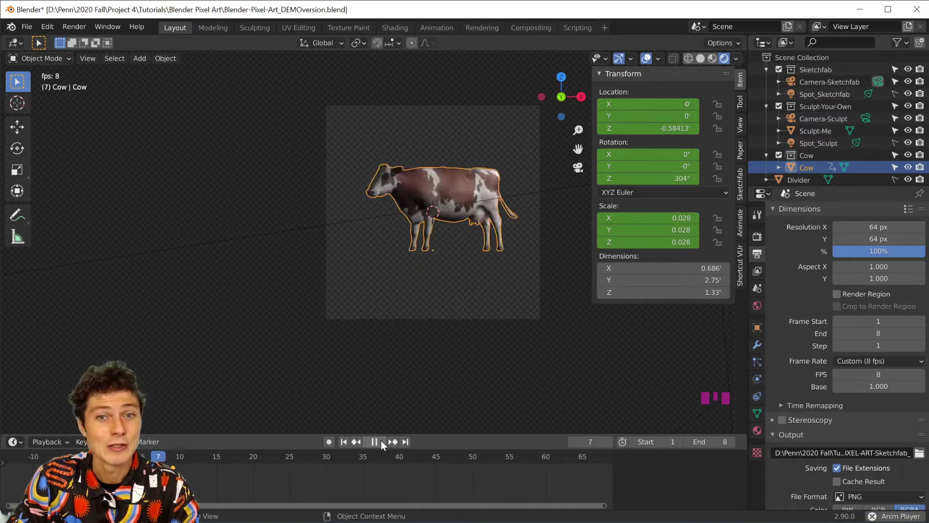
pyautogui.click(382, 442)
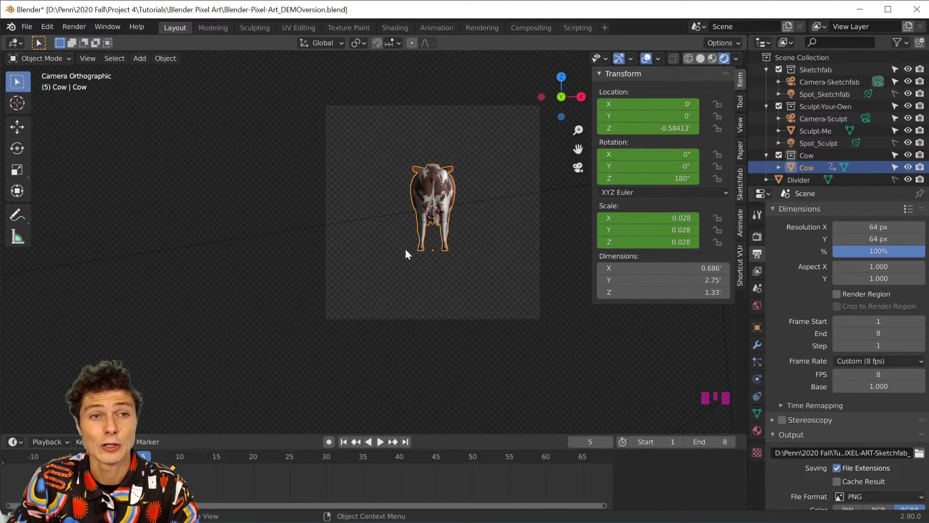
# Switch the timeline area to the Graph Editor and frame the cow's keyframes around frames 1 to 9.
pyautogui.click(16, 441)
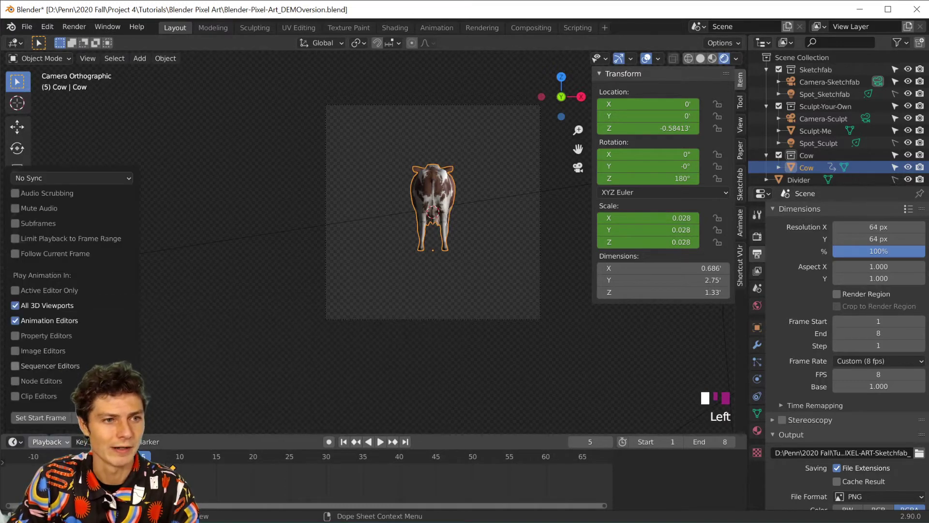
pyautogui.click(14, 441)
pyautogui.click(13, 440)
pyautogui.click(162, 360)
pyautogui.scroll(-8, 181, 484)
pyautogui.scroll(-20, 203, 484)
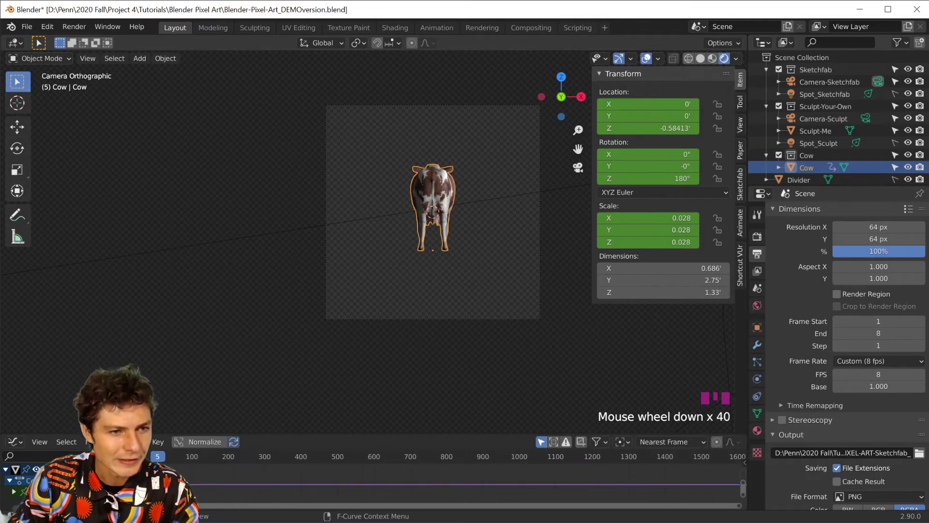
pyautogui.moveTo(208, 484); pyautogui.dragTo(223, 486, button='middle')
pyautogui.scroll(7, 223, 486)
pyautogui.scroll(14, 219, 487)
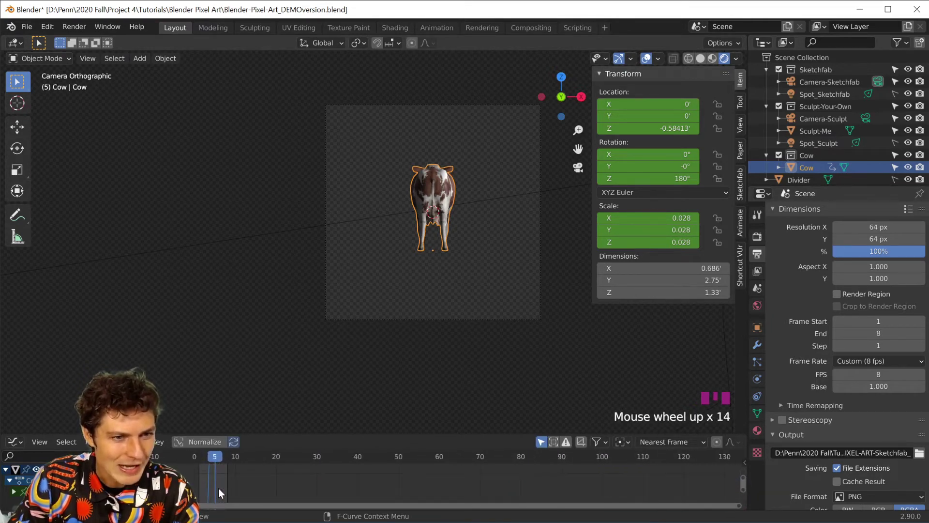
# Enlarge the Graph Editor and examine the cow's animation curves and keyframe handles near the zero line.
pyautogui.middleClick(219, 488)
pyautogui.moveTo(269, 433); pyautogui.dragTo(293, 88)
pyautogui.scroll(6, 284, 266)
pyautogui.scroll(-15, 283, 266)
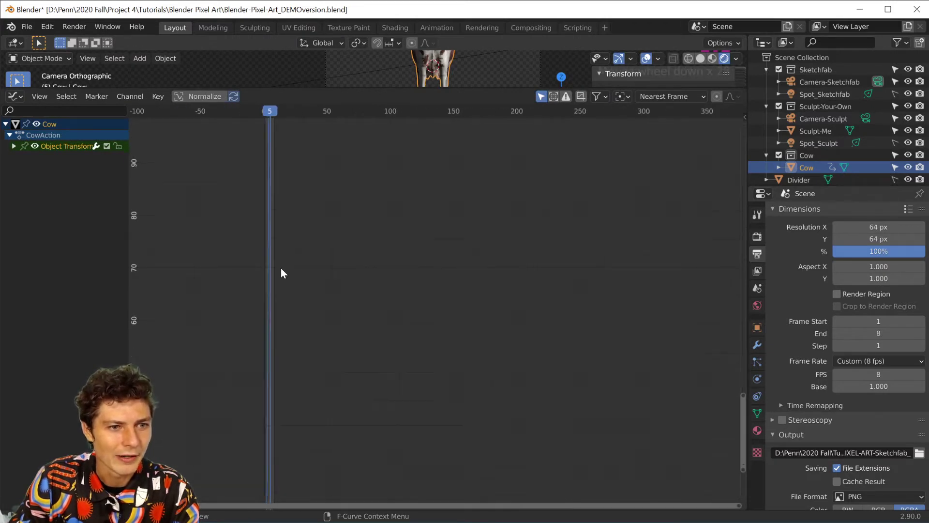
pyautogui.moveTo(321, 479); pyautogui.dragTo(312, 383, button='middle')
pyautogui.scroll(20, 256, 420)
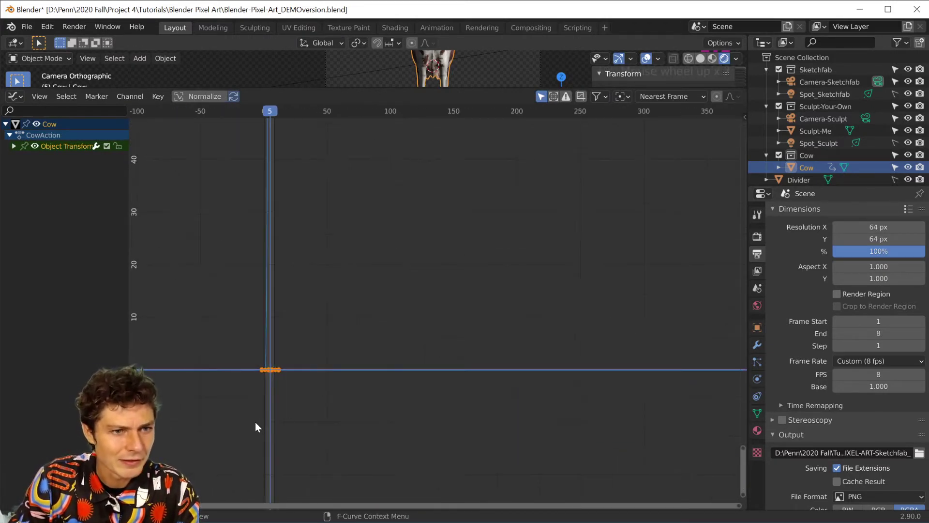
pyautogui.scroll(5, 308, 255)
pyautogui.moveTo(311, 229); pyautogui.dragTo(345, 432, button='middle')
pyautogui.scroll(8, 342, 406)
pyautogui.scroll(-9, 348, 403)
pyautogui.scroll(-7, 347, 388)
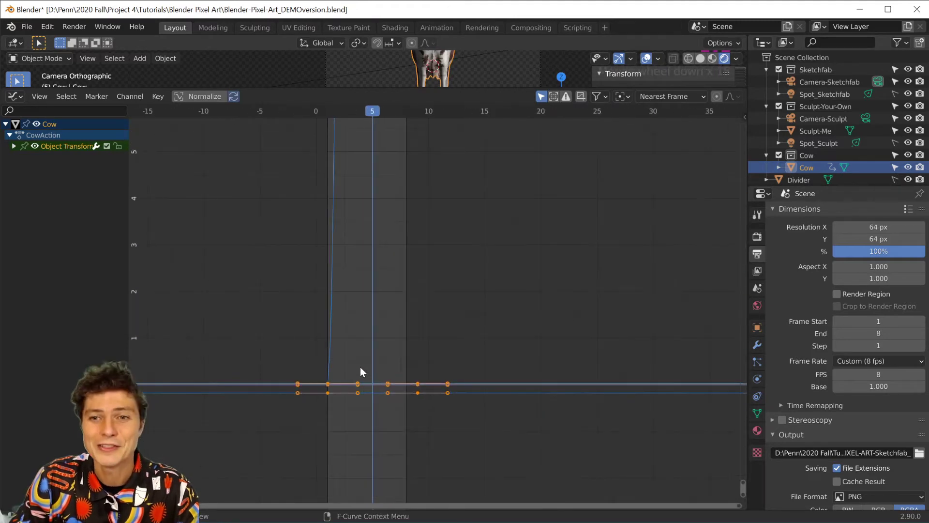
# Shrink the Graph Editor to its former height and switch it back to the Timeline.
pyautogui.moveTo(397, 87); pyautogui.dragTo(411, 430)
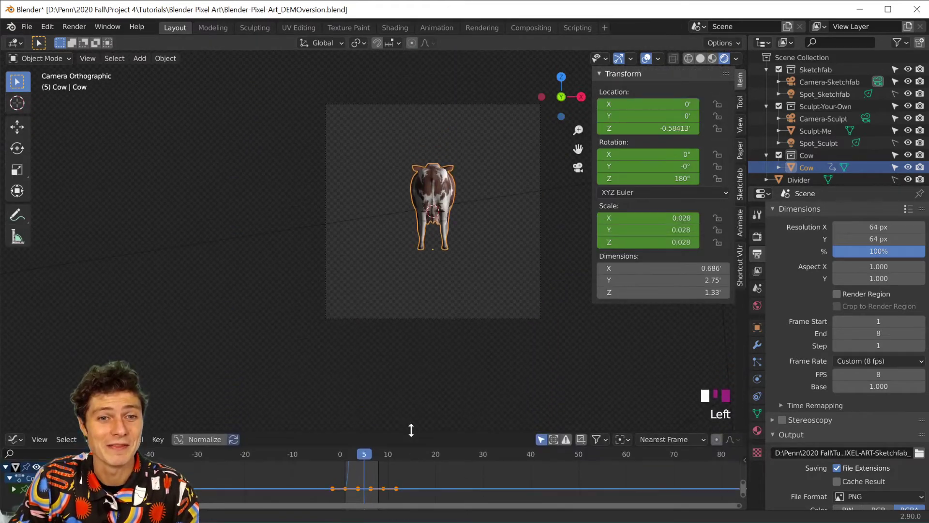
pyautogui.scroll(-5, 439, 321)
pyautogui.scroll(2, 424, 232)
pyautogui.keyDown('shift'); pyautogui.moveTo(424, 232); pyautogui.dragTo(435, 263, button='middle'); pyautogui.keyUp('shift')
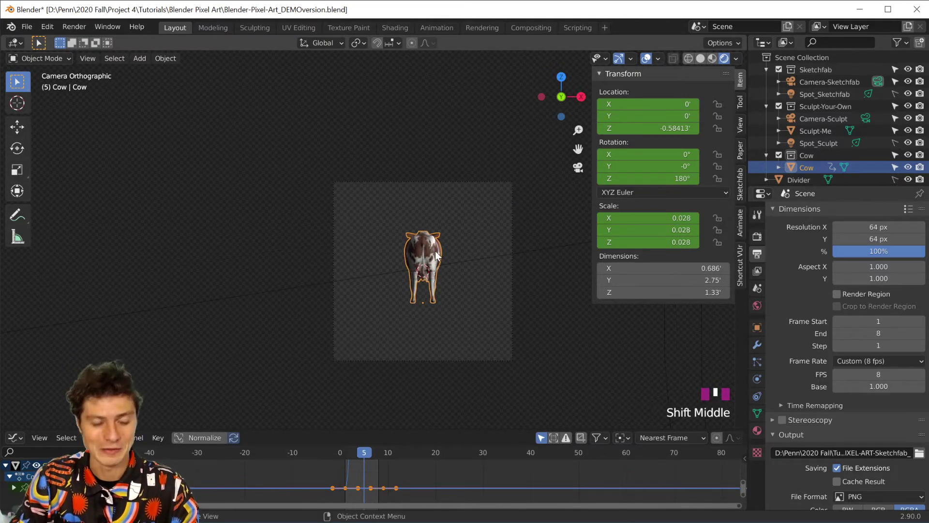
pyautogui.click(18, 436)
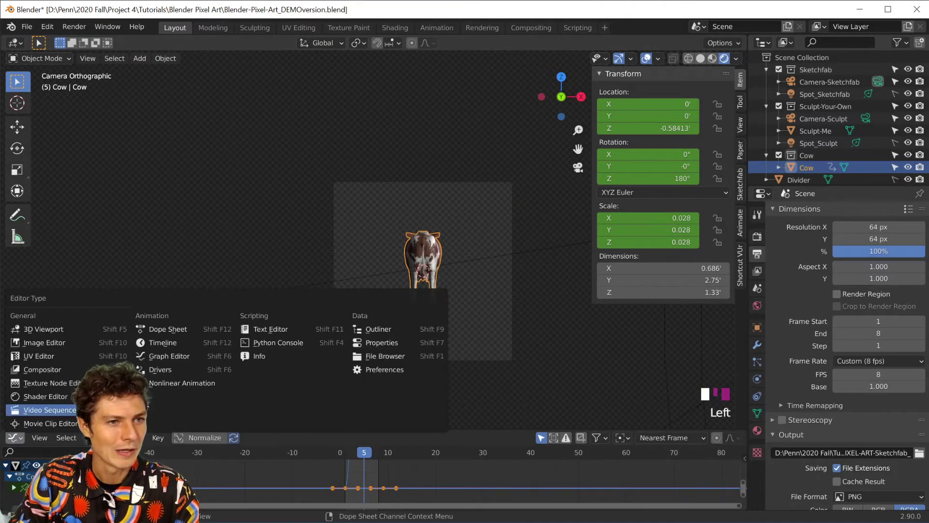
pyautogui.click(175, 408)
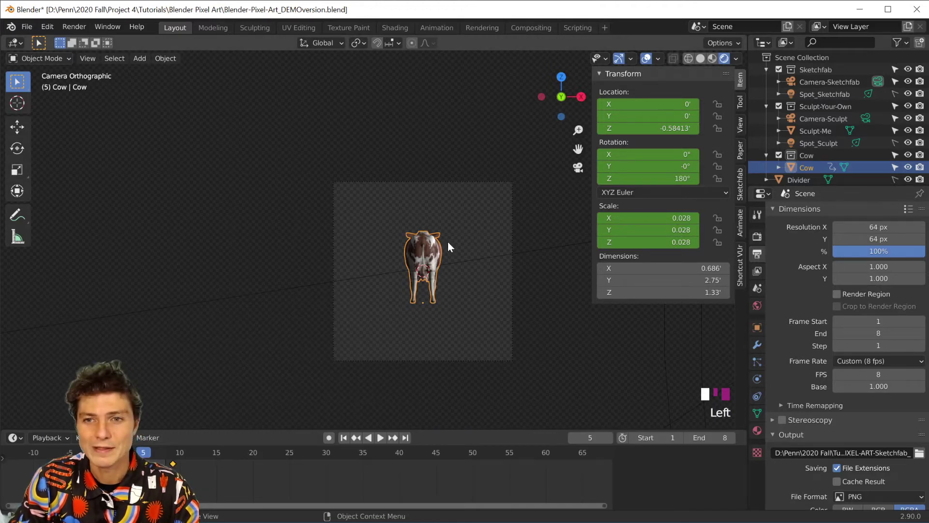
# Set the cow's keyframe handle type to Vector, and play the spin animation to check it.
pyautogui.press('v')
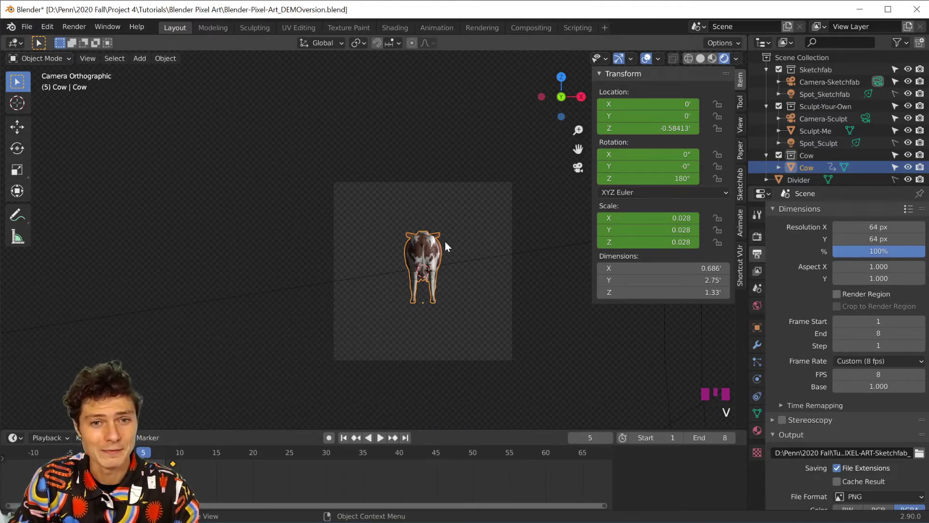
pyautogui.press('v')
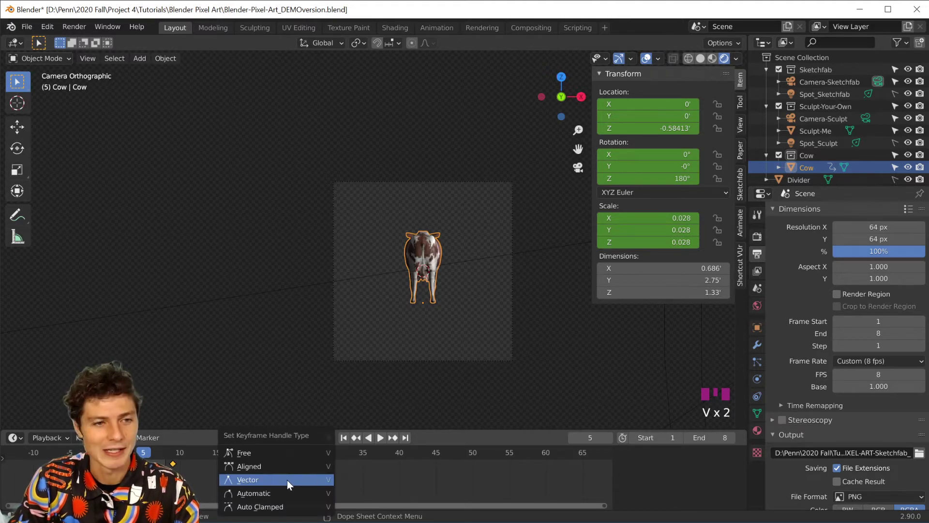
pyautogui.click(262, 479)
pyautogui.click(380, 438)
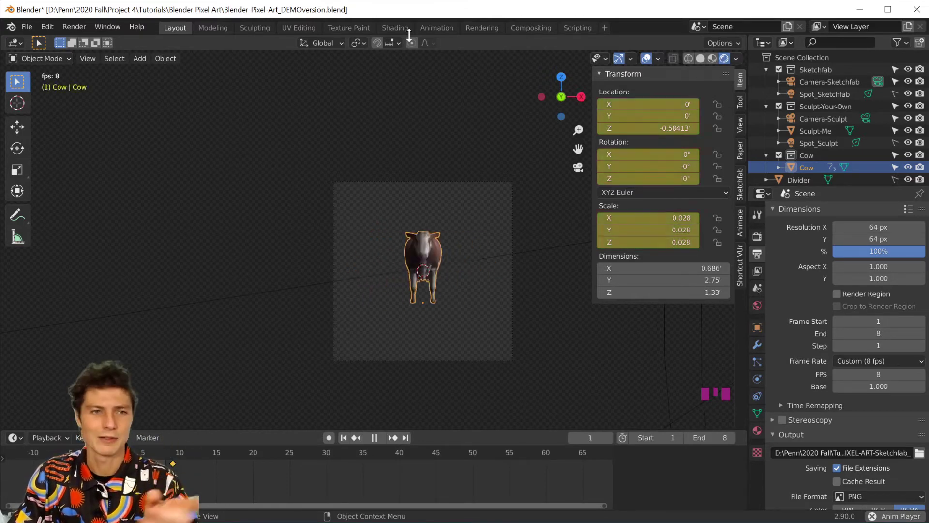
pyautogui.click(376, 438)
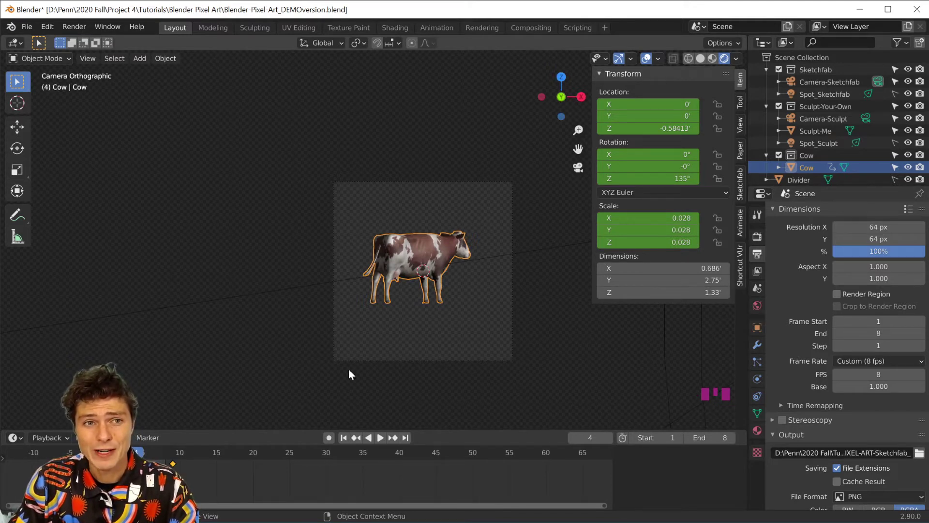
# Render a still image of the cow at frame 4.
pyautogui.scroll(-2, 357, 295)
pyautogui.scroll(4, 371, 270)
pyautogui.click(80, 28)
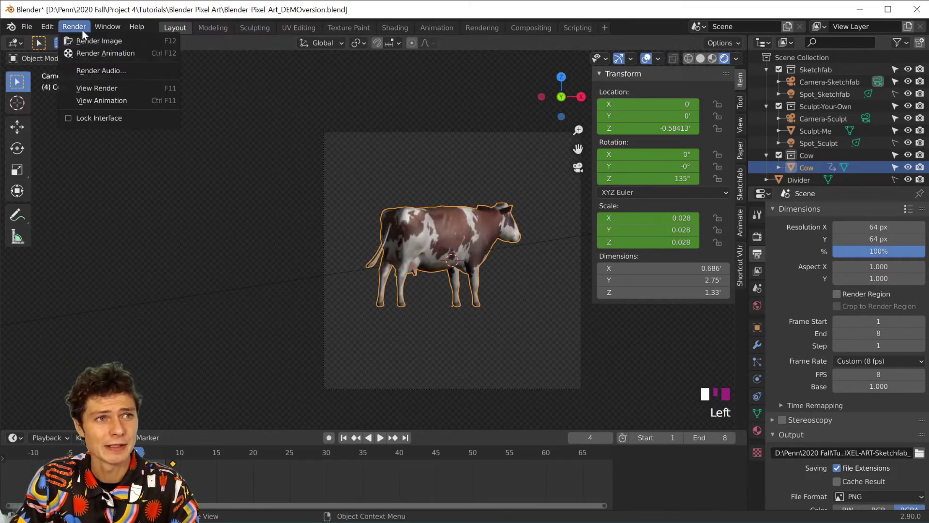
pyautogui.click(92, 38)
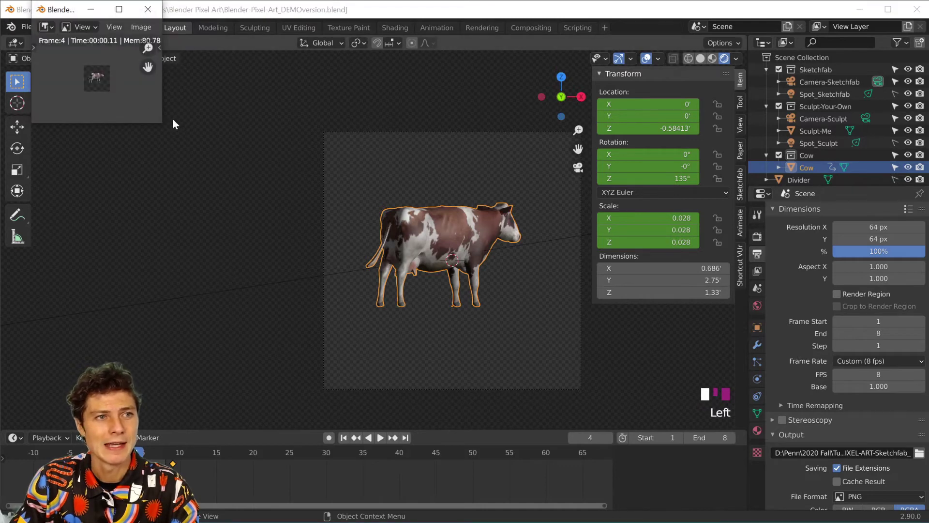
# Enlarge the render window, inspect the pixelated cow up close, and close the render.
pyautogui.moveTo(164, 126); pyautogui.dragTo(648, 423)
pyautogui.scroll(10, 349, 220)
pyautogui.scroll(2, 328, 292)
pyautogui.scroll(-2, 326, 292)
pyautogui.moveTo(298, 315); pyautogui.dragTo(373, 199, button='middle')
pyautogui.scroll(2, 329, 244)
pyautogui.scroll(-4, 334, 245)
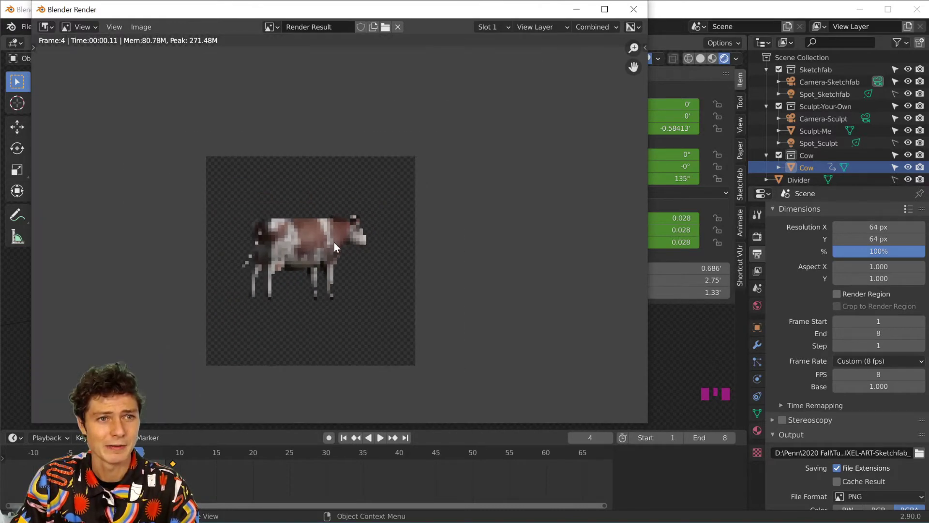
pyautogui.click(634, 9)
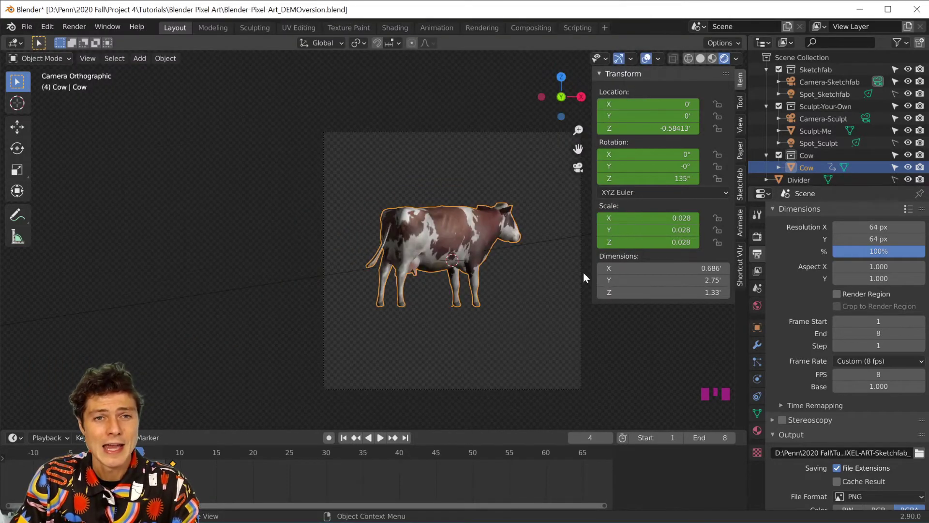
# Select the Spot_Sketchfab light and set its power to 1000 W in the light properties.
pyautogui.click(837, 94)
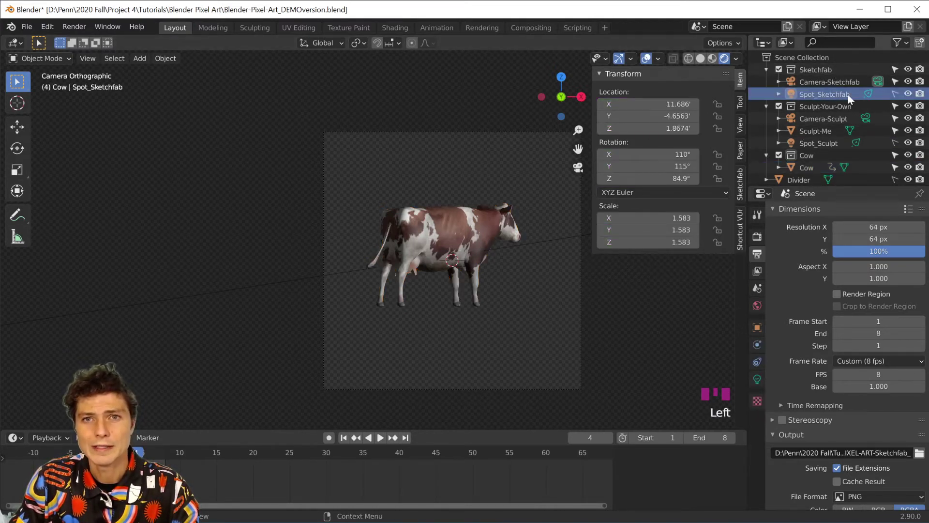
pyautogui.click(894, 94)
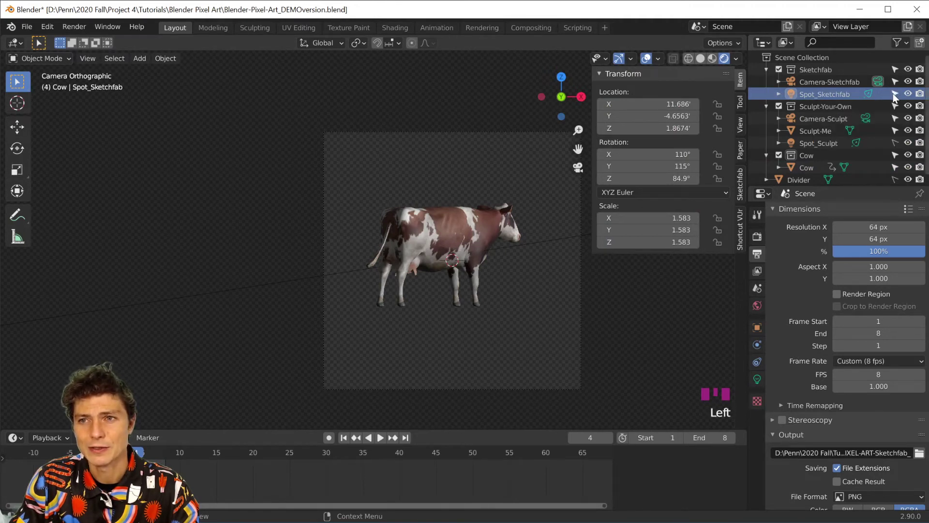
pyautogui.click(894, 93)
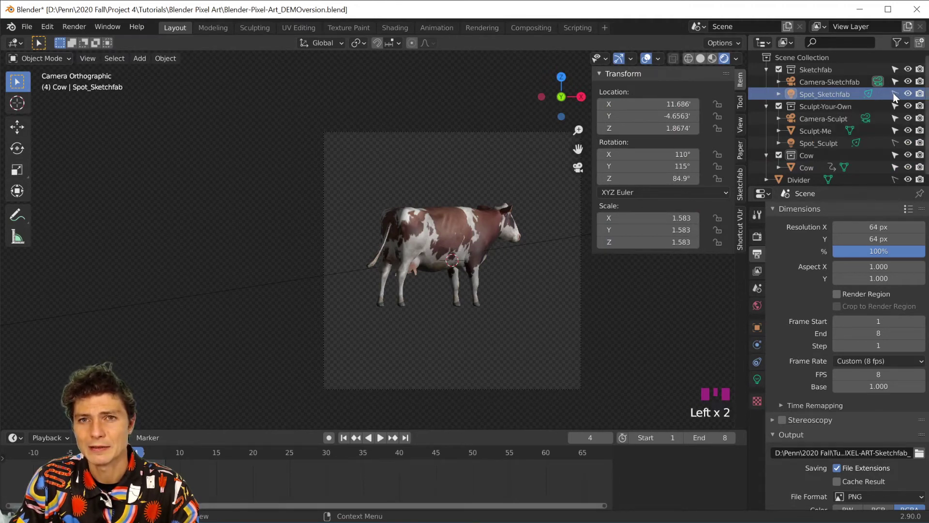
pyautogui.click(757, 379)
pyautogui.click(862, 292)
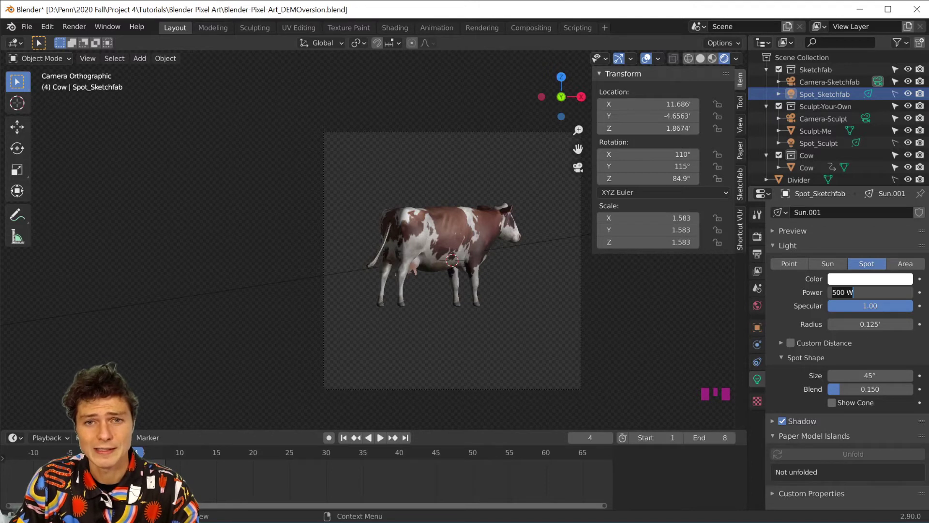
pyautogui.write('10')
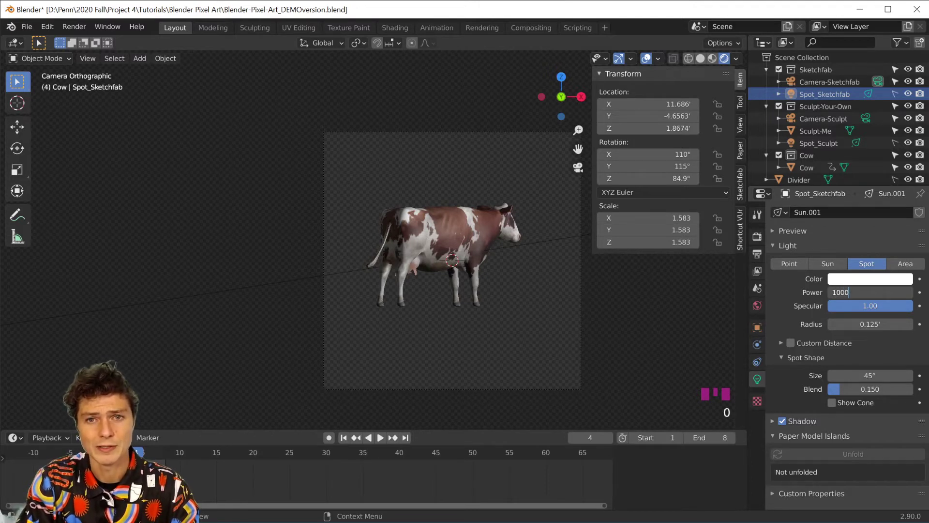
pyautogui.write('00')
pyautogui.press('Return')
# Try a light green colour on the Spot_Sketchfab light, and undo it.
pyautogui.click(887, 281)
pyautogui.click(837, 144)
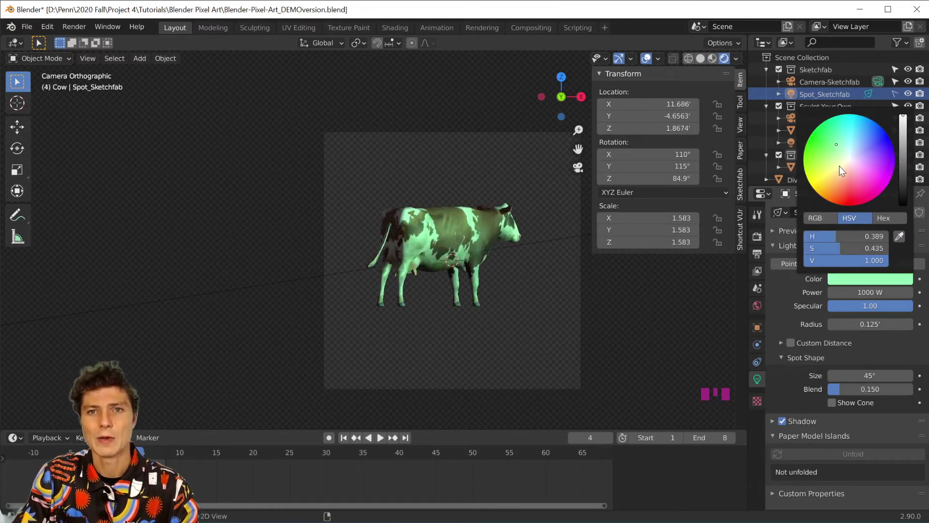
pyautogui.hotkey('ctrl', 'z')
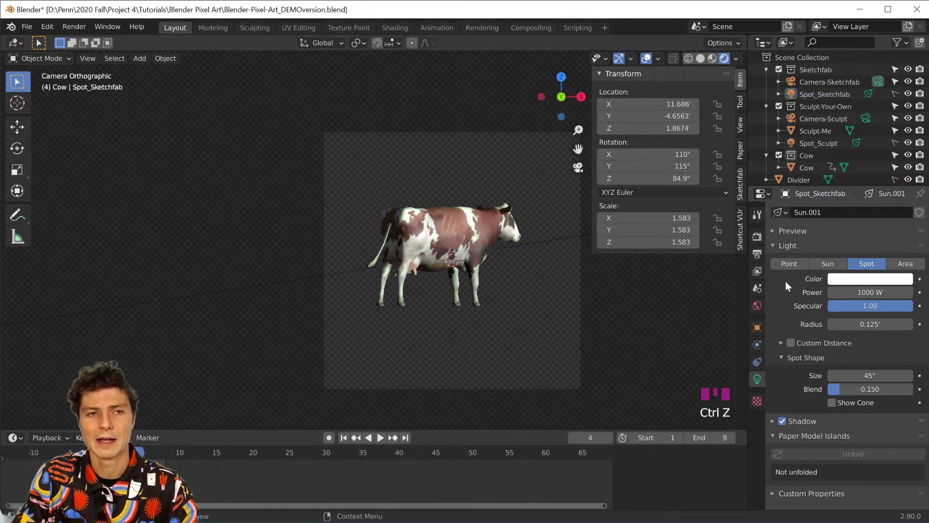
# Set the Spot_Sketchfab light's power to 750 W.
pyautogui.click(854, 292)
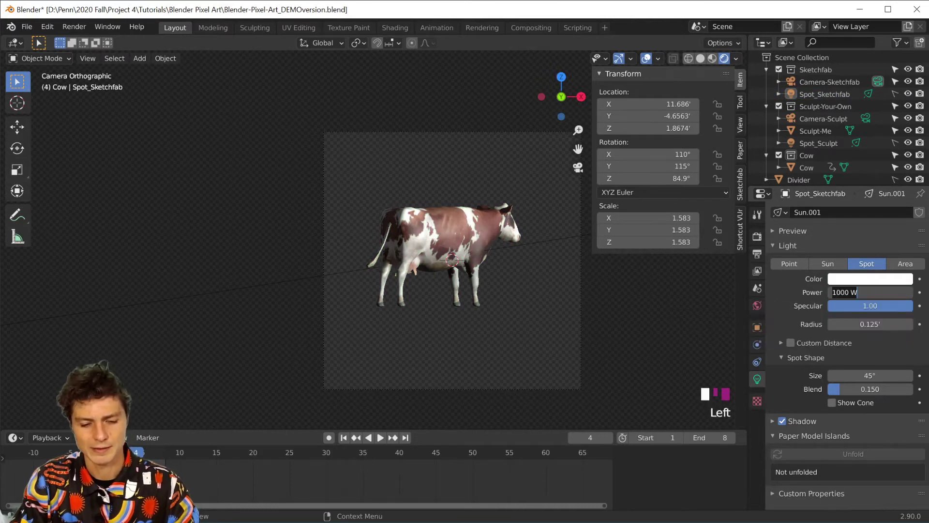
pyautogui.write('750')
pyautogui.press('Return')
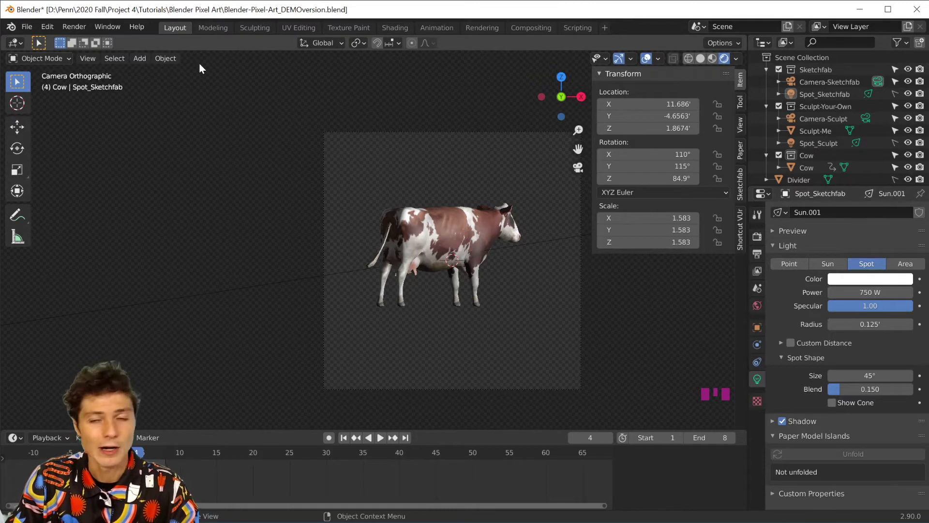
# Open the file browser for the render output path in the output properties and go to the Downloads folder.
pyautogui.click(759, 269)
pyautogui.click(757, 253)
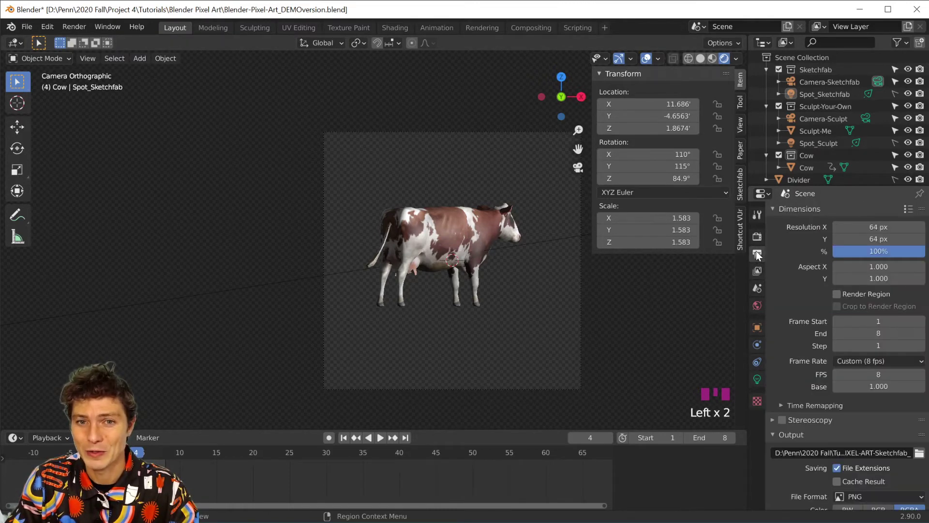
pyautogui.scroll(-3, 785, 311)
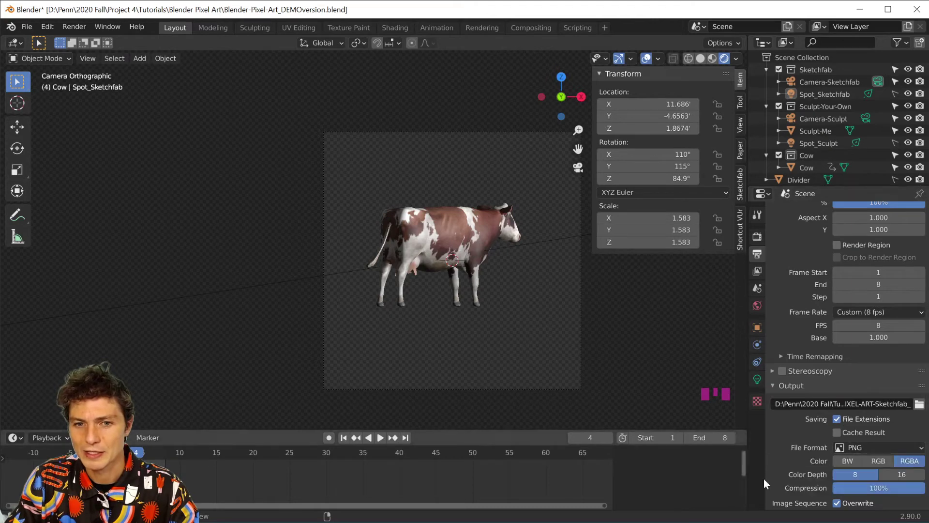
pyautogui.click(919, 404)
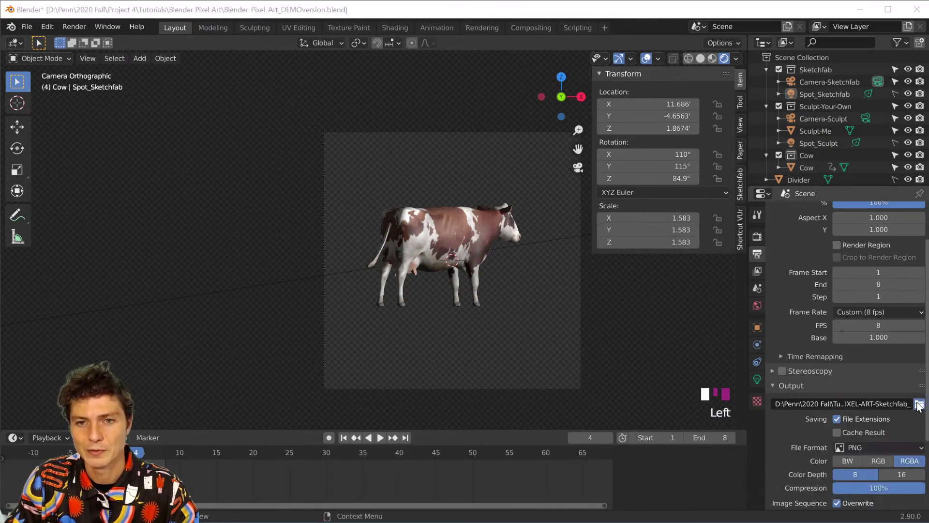
pyautogui.click(314, 31)
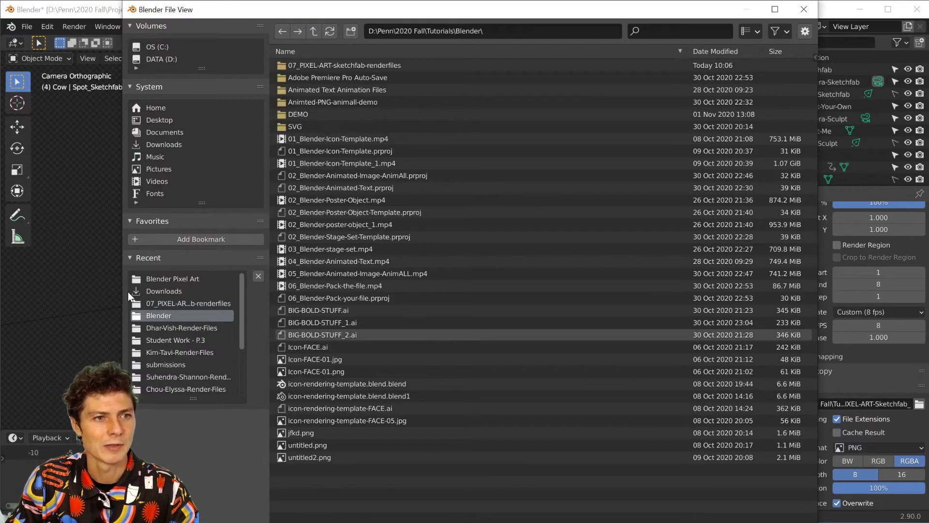
pyautogui.click(174, 289)
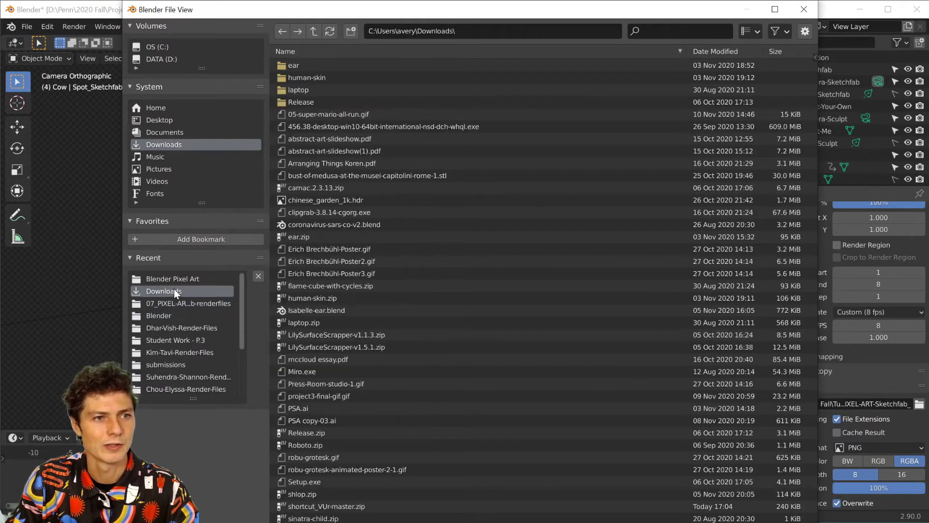
# Create a new folder named COWCOWCOW in the Downloads folder.
pyautogui.click(351, 32)
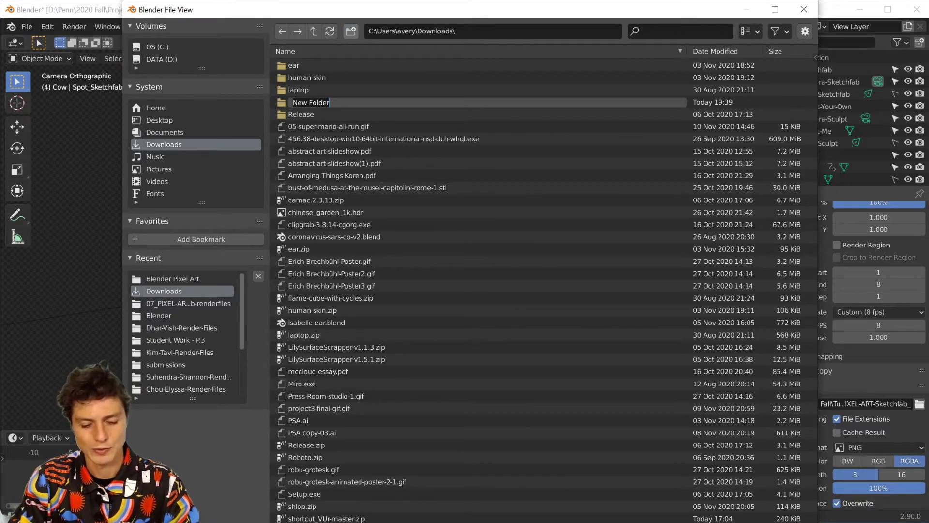
pyautogui.write('TE')
pyautogui.press('BackSpace')
pyautogui.press('BackSpace')
pyautogui.write('COWCOWCOW')
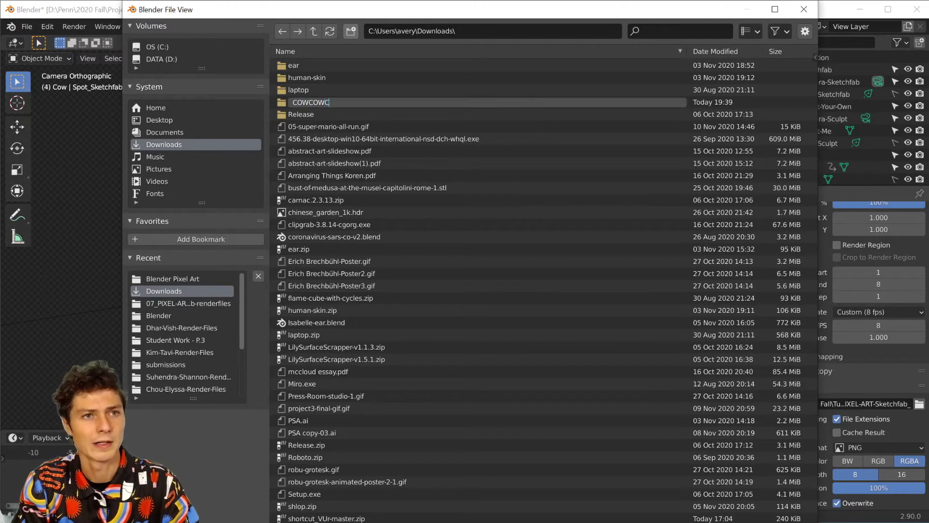
pyautogui.press('Return')
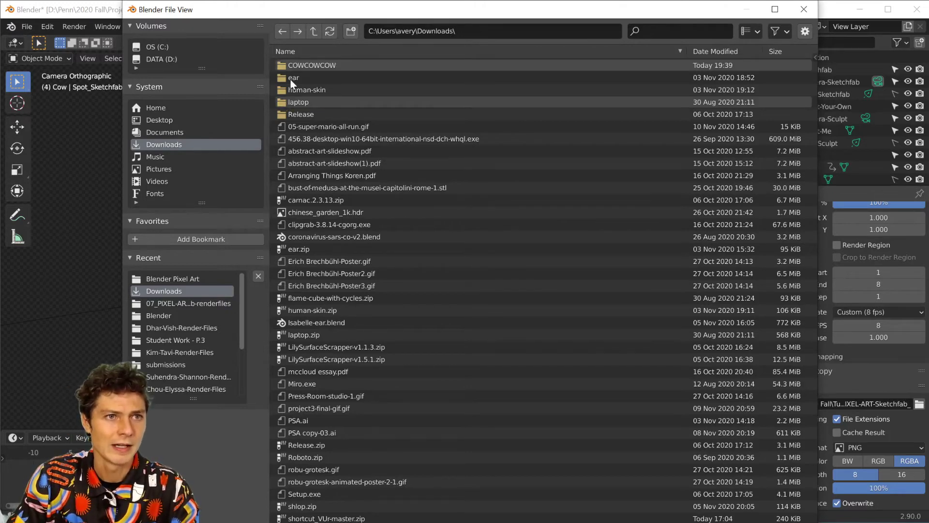
# Set the render output to the COWCOWCOW folder with the file name COW_ and render the animation.
pyautogui.doubleClick(281, 65)
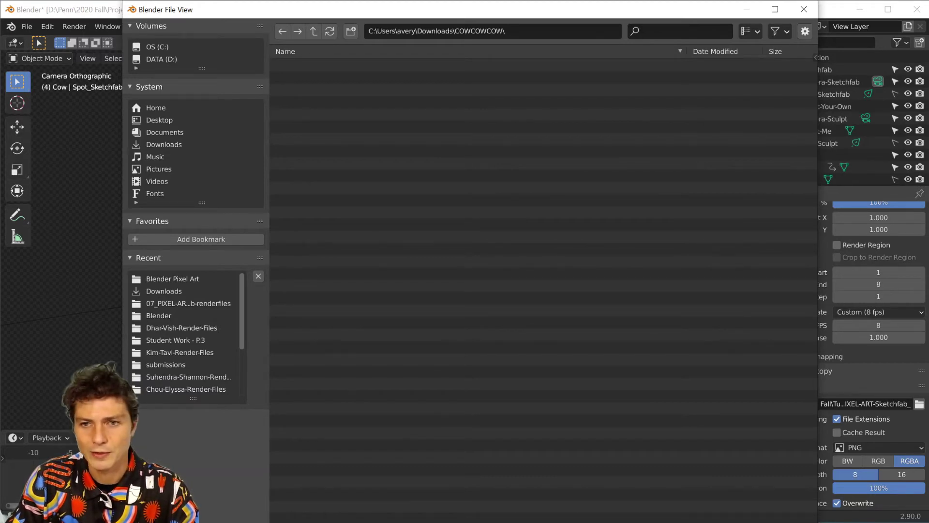
pyautogui.moveTo(407, 522); pyautogui.dragTo(406, 481)
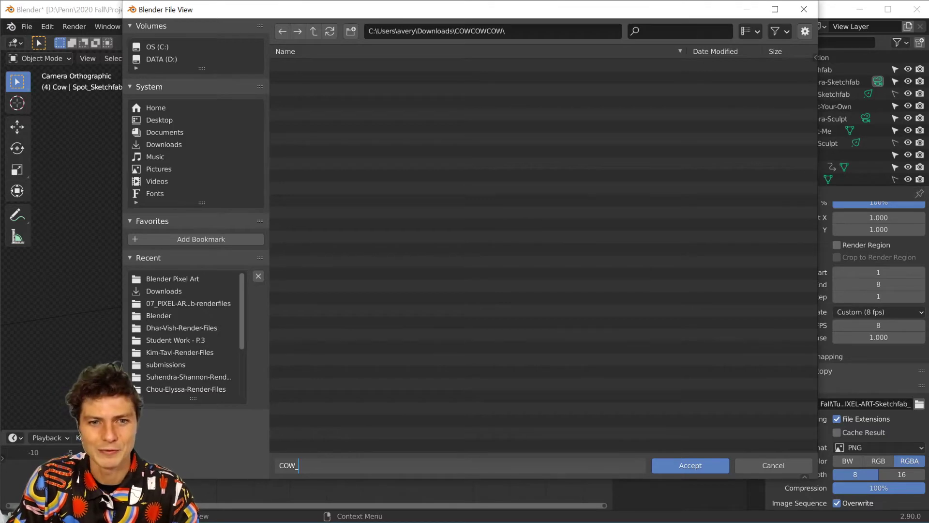
pyautogui.click(691, 466)
pyautogui.click(690, 466)
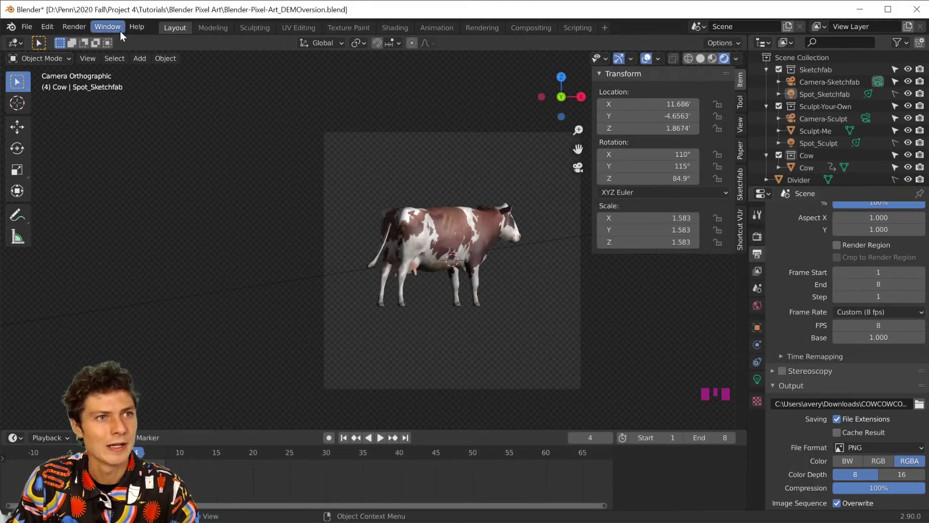
pyautogui.click(81, 27)
pyautogui.click(80, 52)
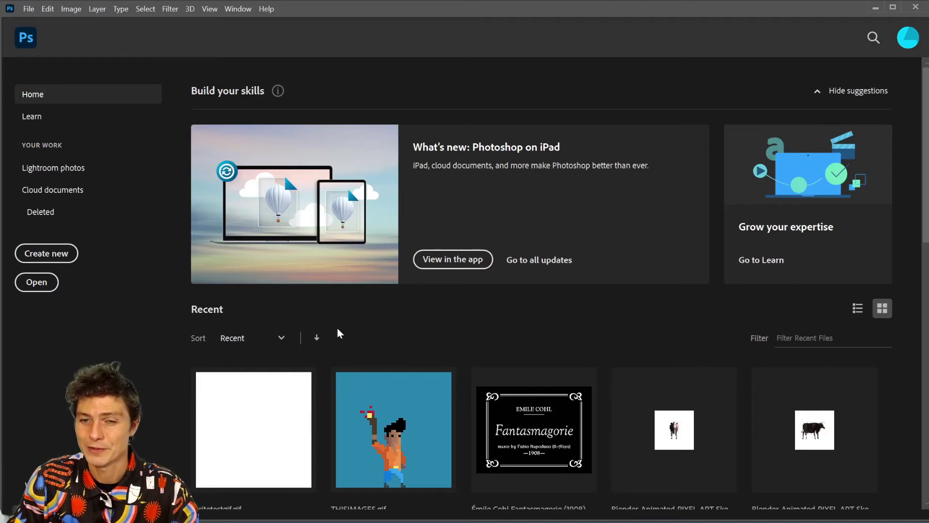
# In Photoshop, load COW_0001.png through COW_0008.png from the COWCOWCOW folder in Downloads as layers with Load Files into Stack.
pyautogui.click(29, 9)
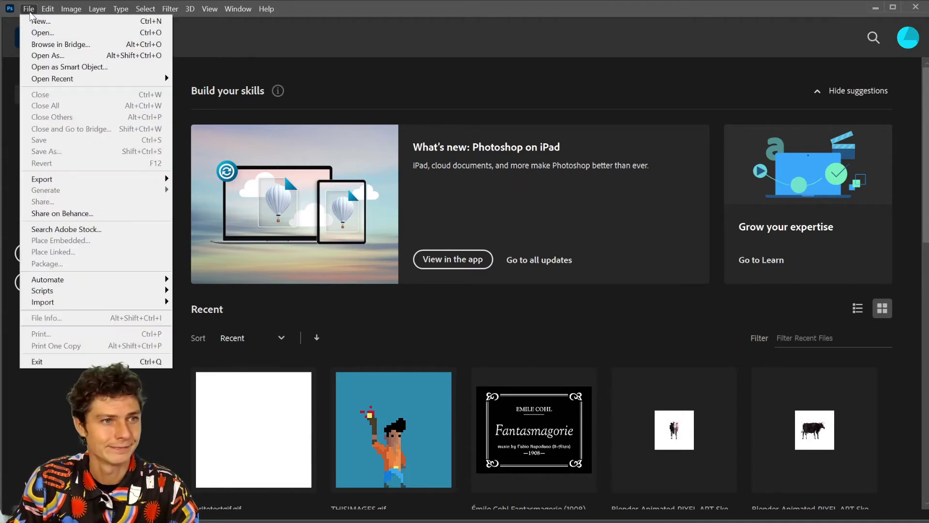
pyautogui.moveTo(52, 292)
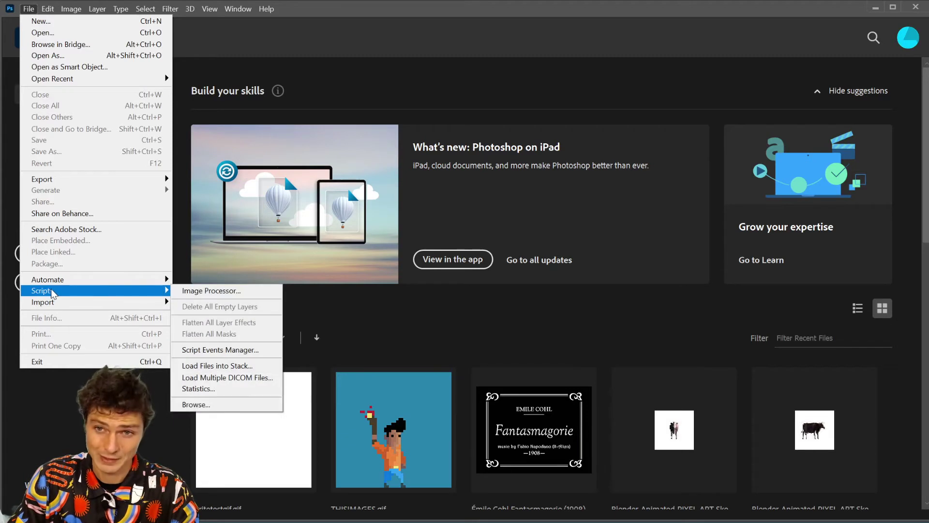
pyautogui.click(242, 366)
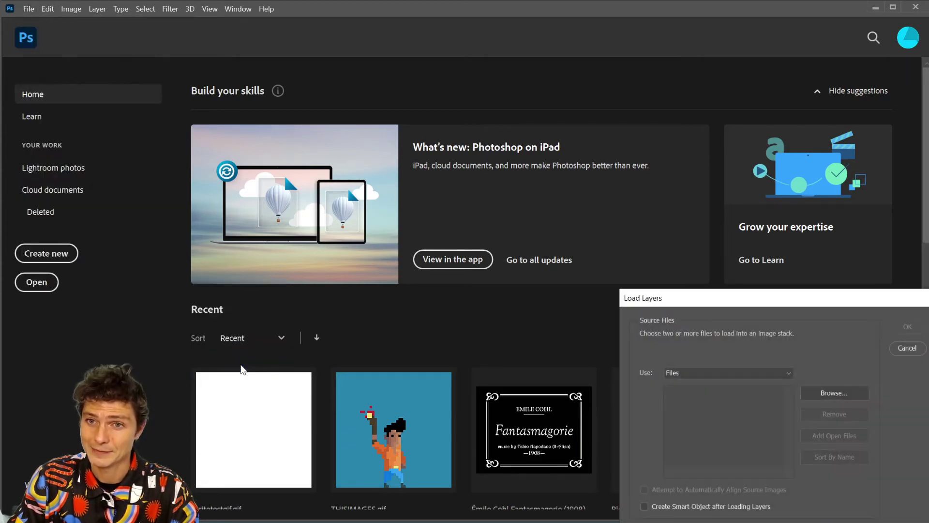
pyautogui.moveTo(711, 300); pyautogui.dragTo(385, 138)
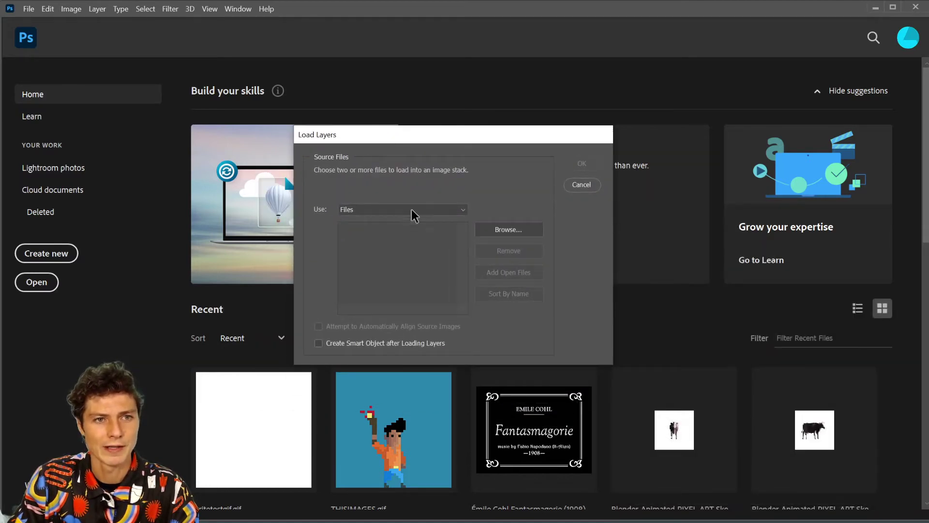
pyautogui.click(507, 227)
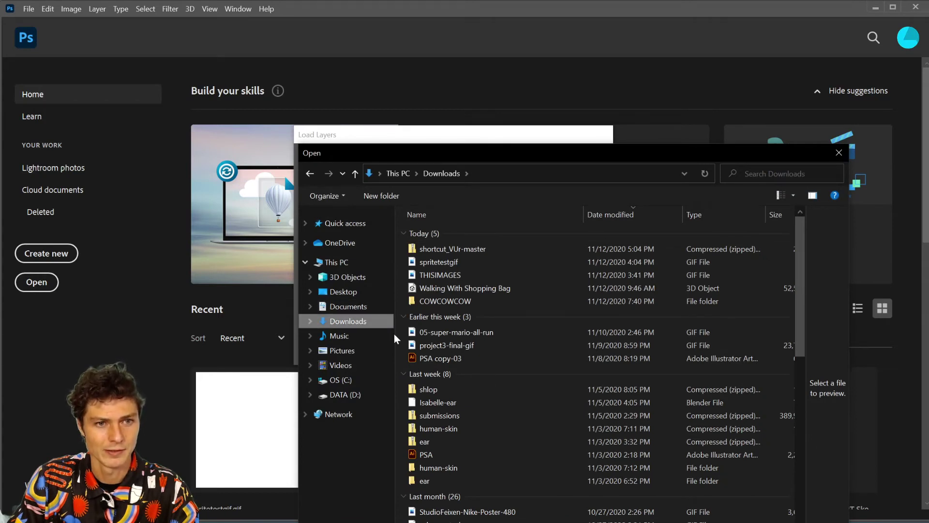
pyautogui.doubleClick(455, 301)
pyautogui.keyDown('shift'); pyautogui.click(498, 329); pyautogui.keyUp('shift')
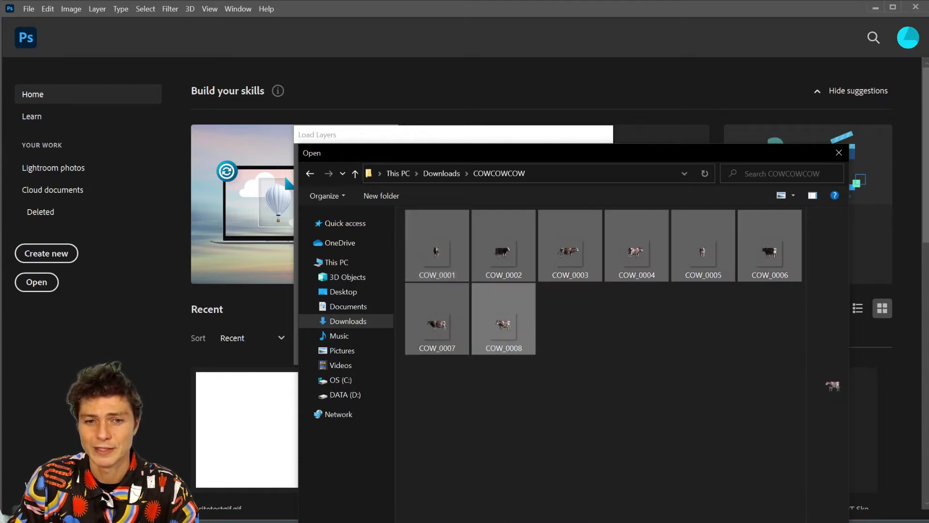
pyautogui.press('Return')
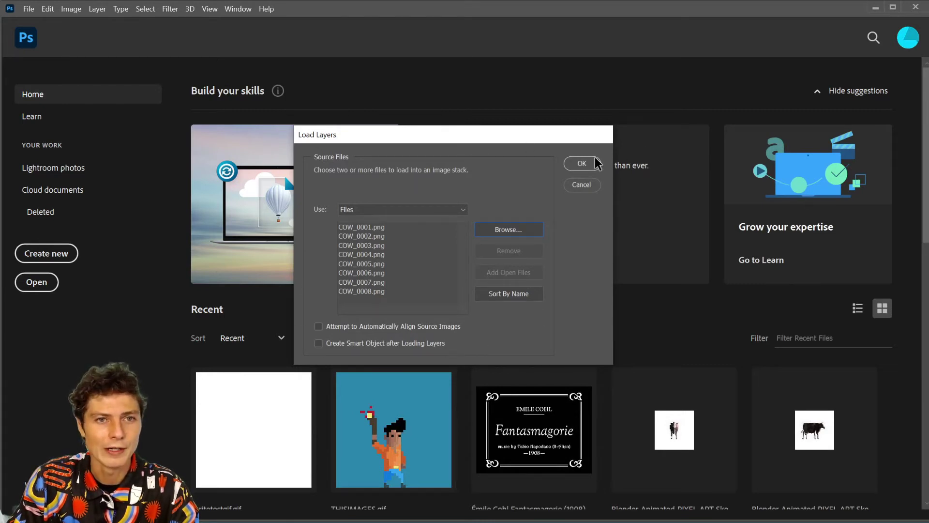
pyautogui.click(579, 163)
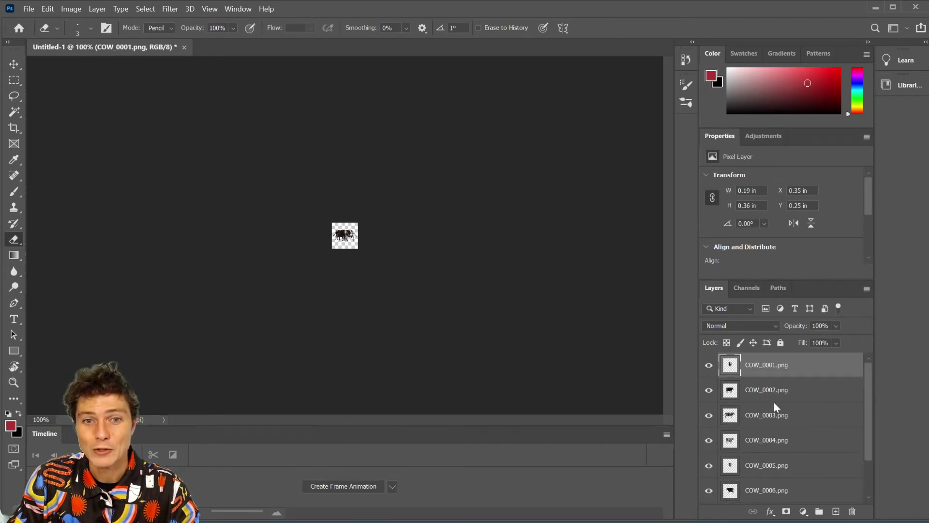
pyautogui.scroll(-2, 790, 396)
pyautogui.scroll(2, 791, 398)
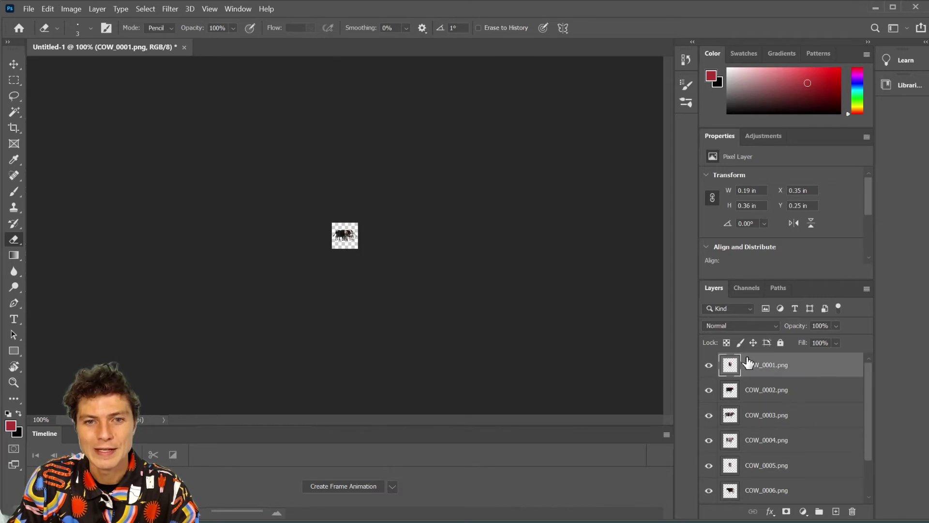
pyautogui.scroll(-2, 758, 421)
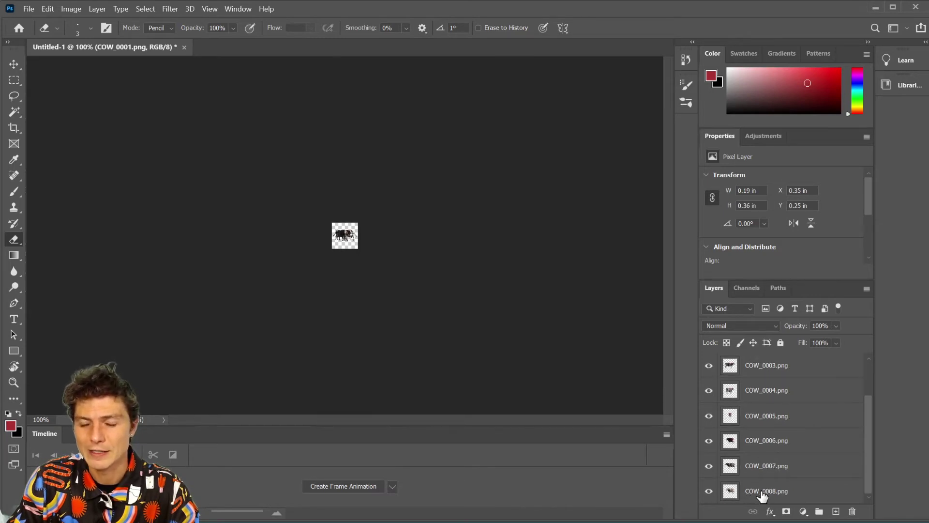
pyautogui.scroll(2, 761, 476)
pyautogui.scroll(-2, 753, 387)
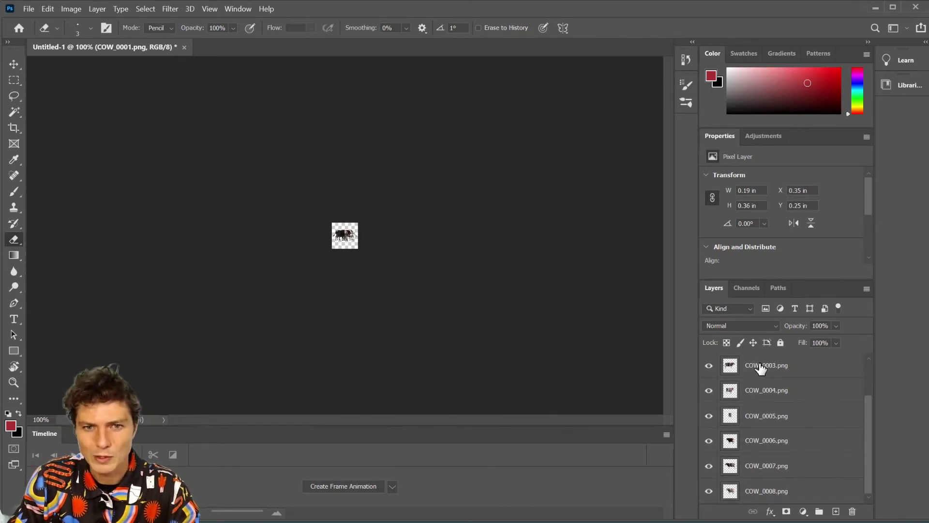
pyautogui.click(392, 486)
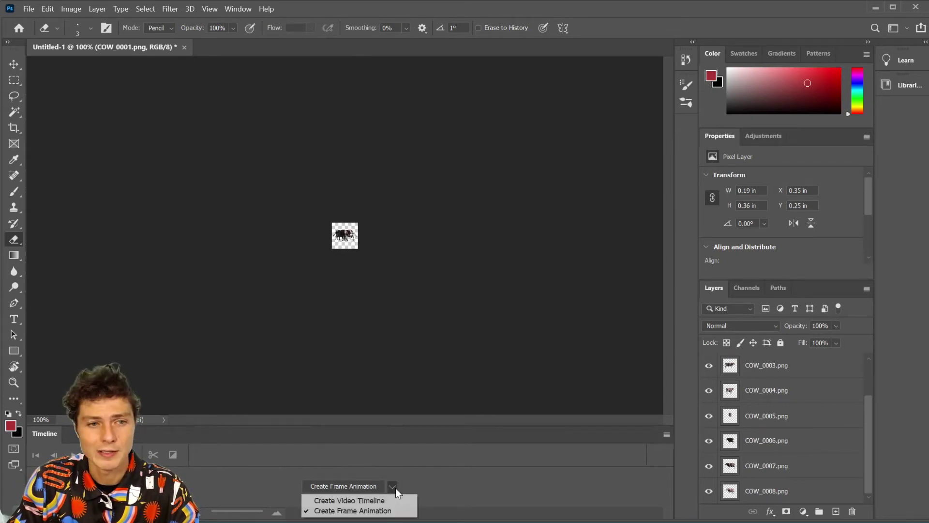
pyautogui.click(486, 482)
# Hide the Timeline panel and show it again.
pyautogui.click(238, 9)
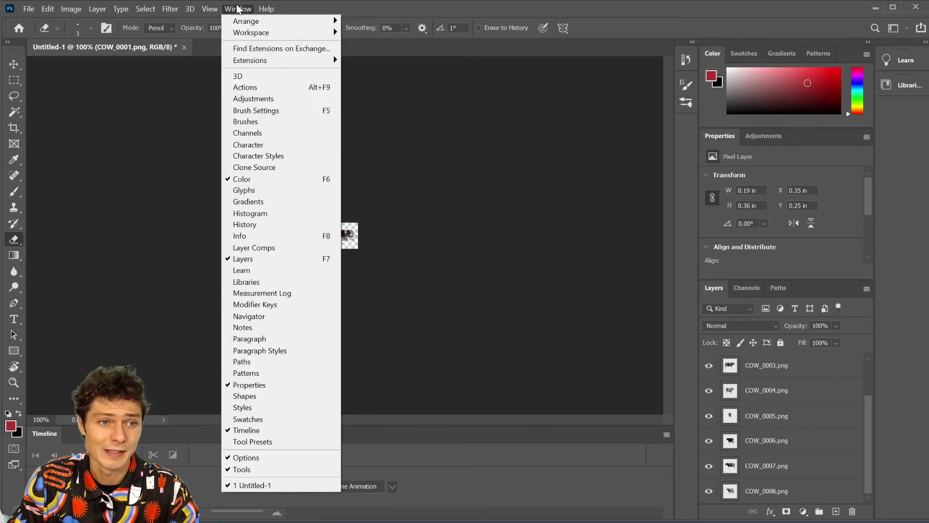
pyautogui.click(271, 430)
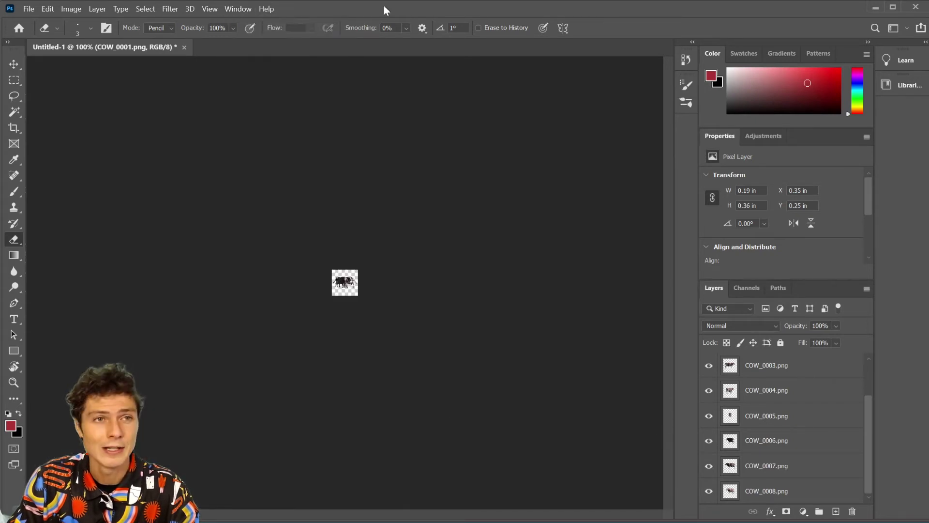
pyautogui.click(246, 10)
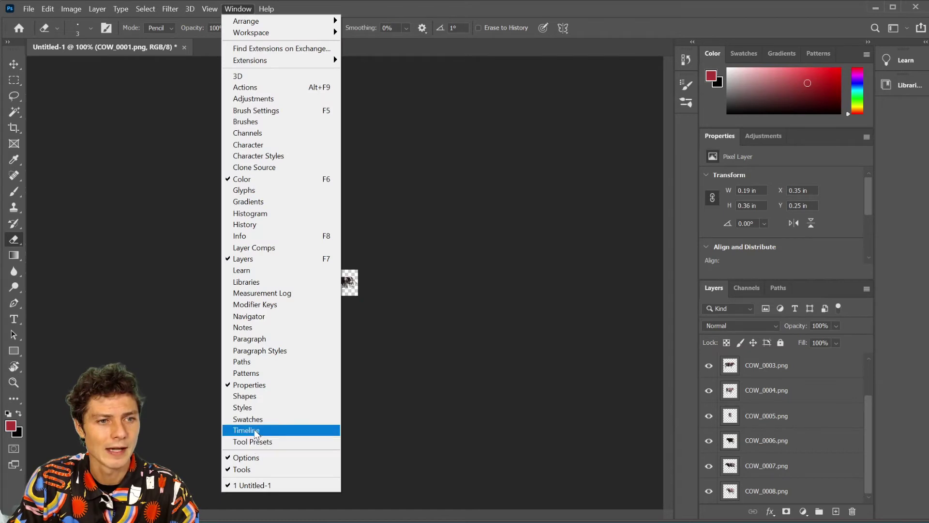
pyautogui.click(272, 433)
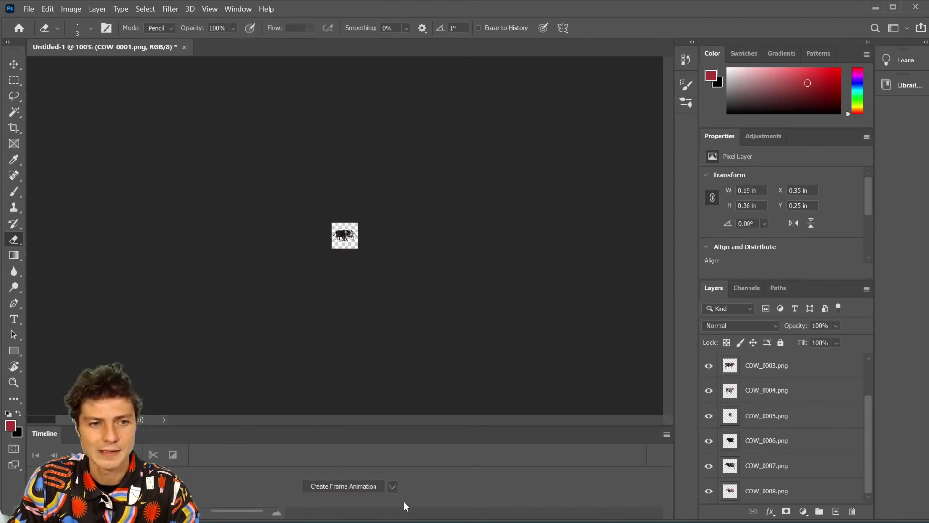
# Create a frame animation in the Timeline and make its frames from the cow layers.
pyautogui.click(383, 485)
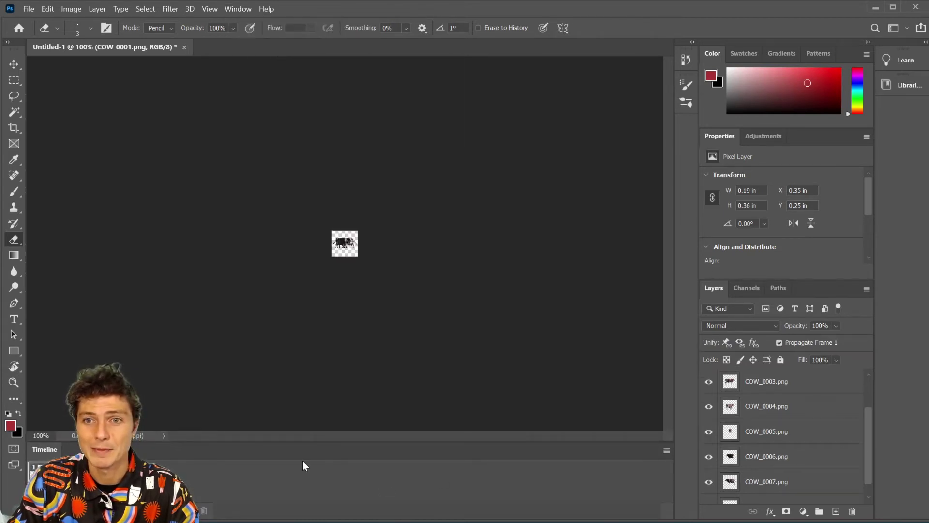
pyautogui.click(666, 451)
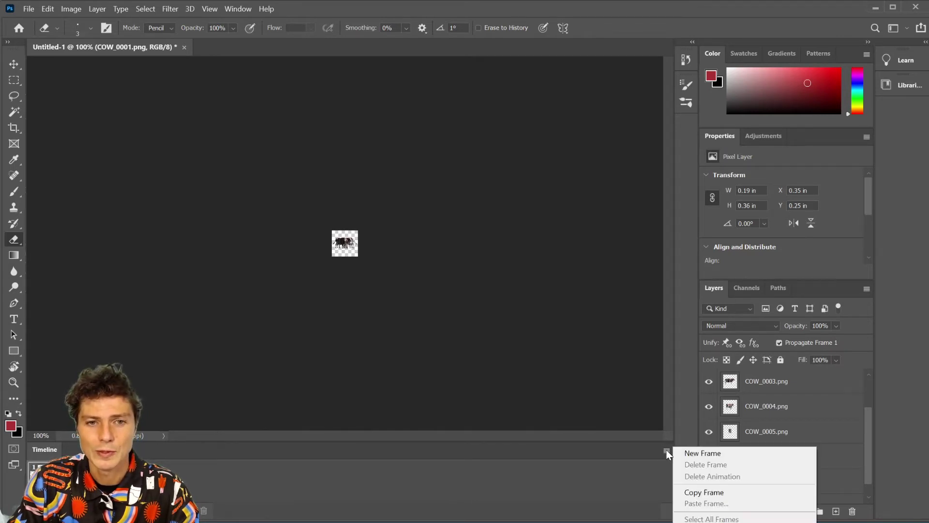
pyautogui.click(667, 452)
pyautogui.click(667, 451)
pyautogui.click(666, 452)
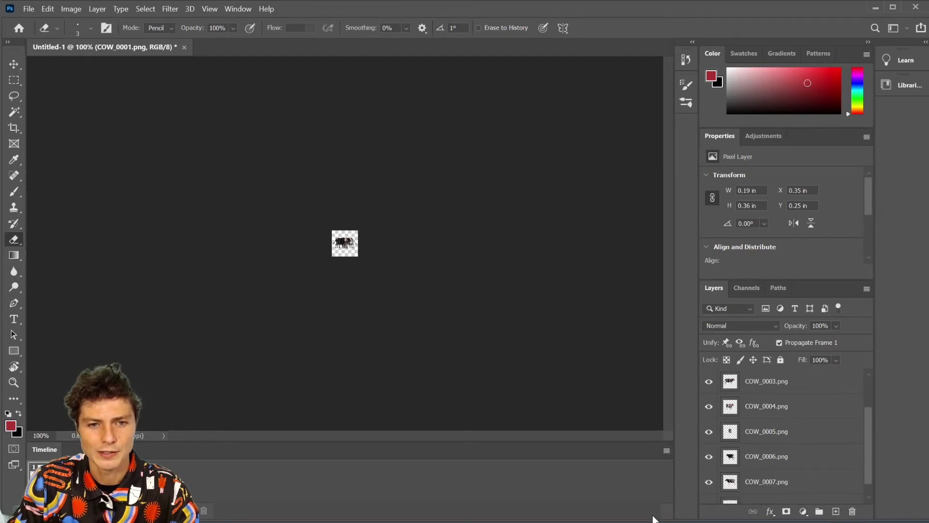
pyautogui.moveTo(654, 518); pyautogui.dragTo(649, 240)
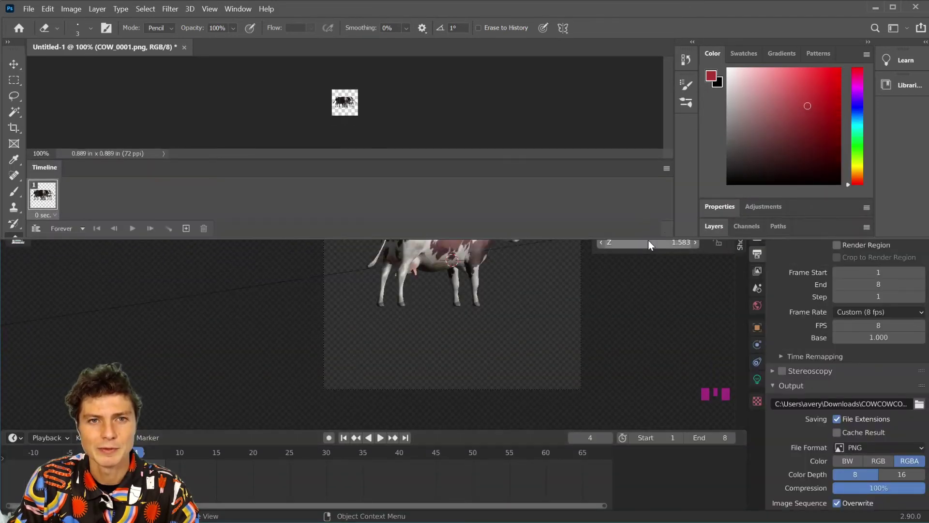
pyautogui.click(667, 168)
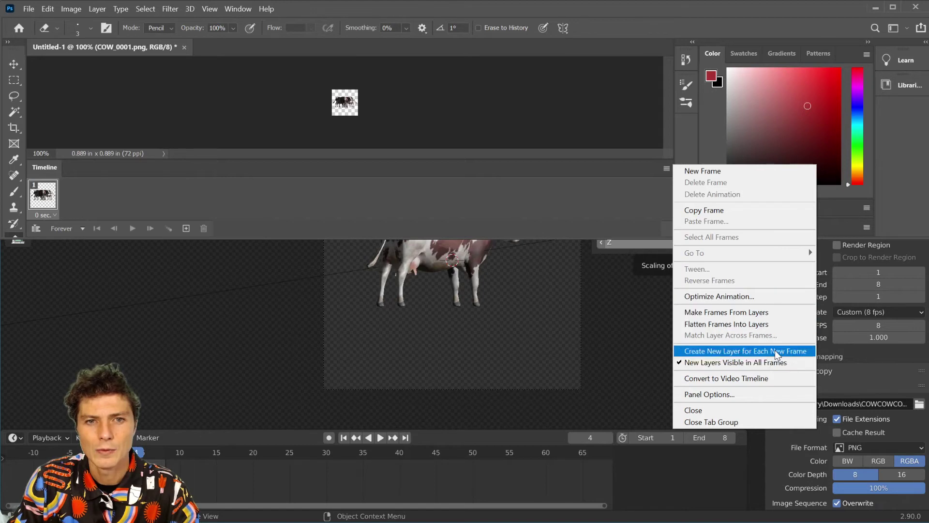
pyautogui.click(780, 314)
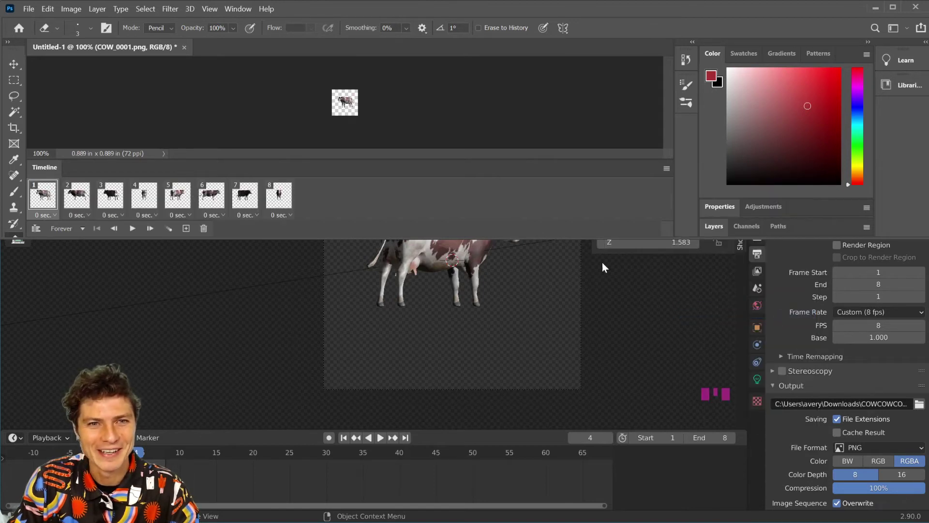
# Restore the Photoshop window to full height and narrow it to uncover the whole strip of timeline frames.
pyautogui.moveTo(616, 238); pyautogui.dragTo(641, 517)
pyautogui.scroll(3, 721, 387)
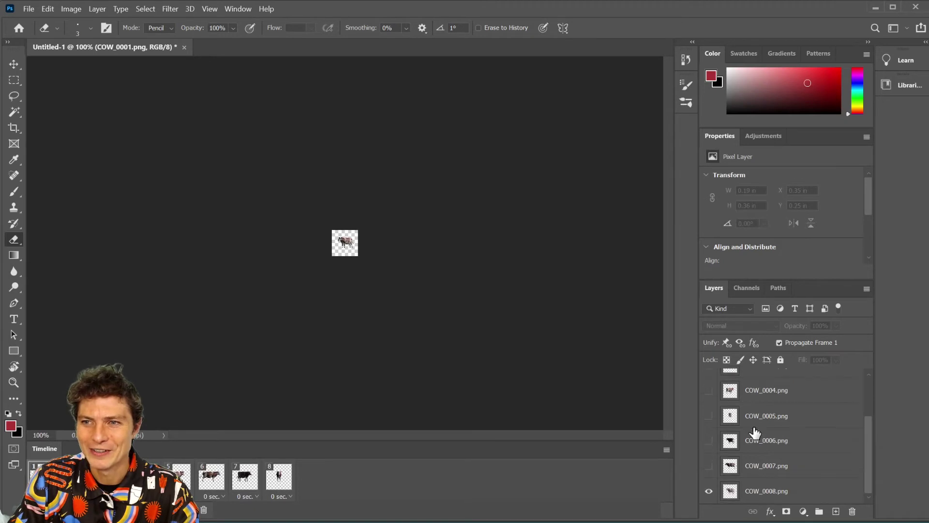
pyautogui.moveTo(754, 282); pyautogui.dragTo(753, 237)
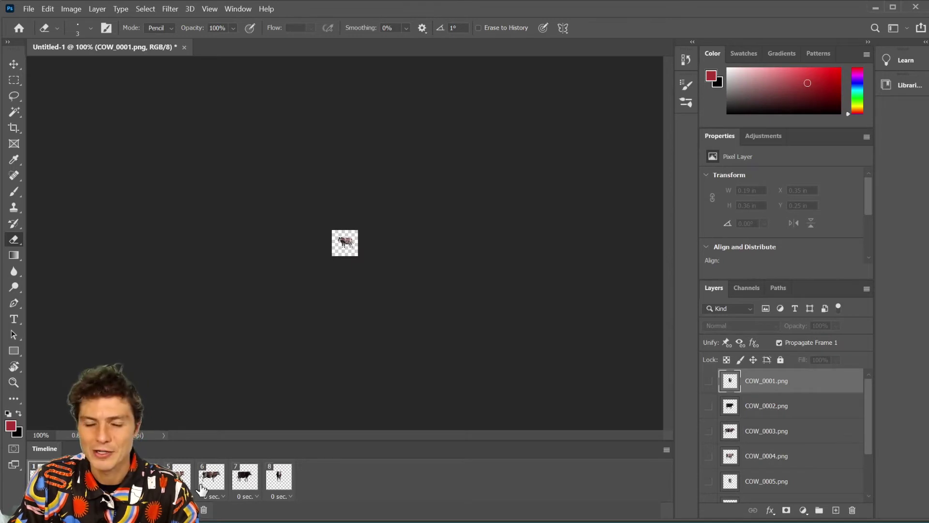
pyautogui.moveTo(1, 358); pyautogui.dragTo(222, 315)
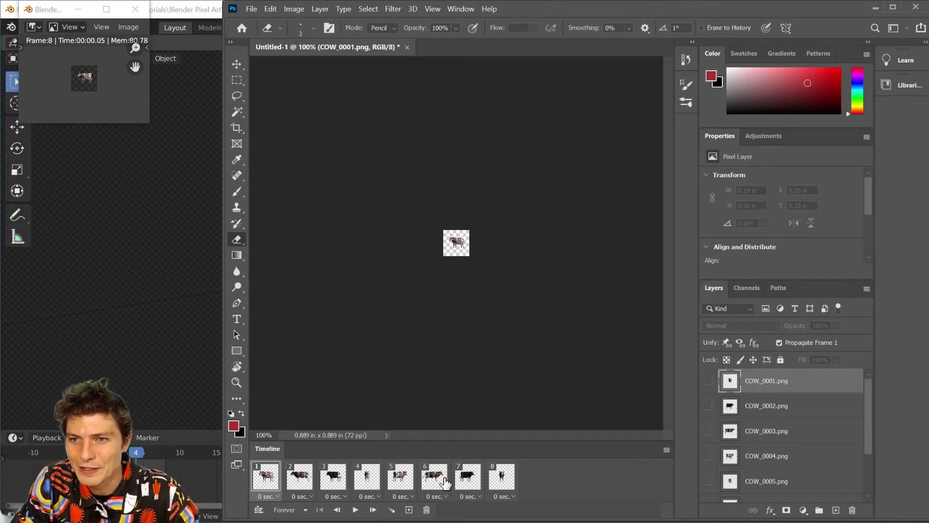
# Select all eight timeline frames and set their frame delay to 0.125 seconds.
pyautogui.keyDown('shift'); pyautogui.click(504, 480); pyautogui.keyUp('shift')
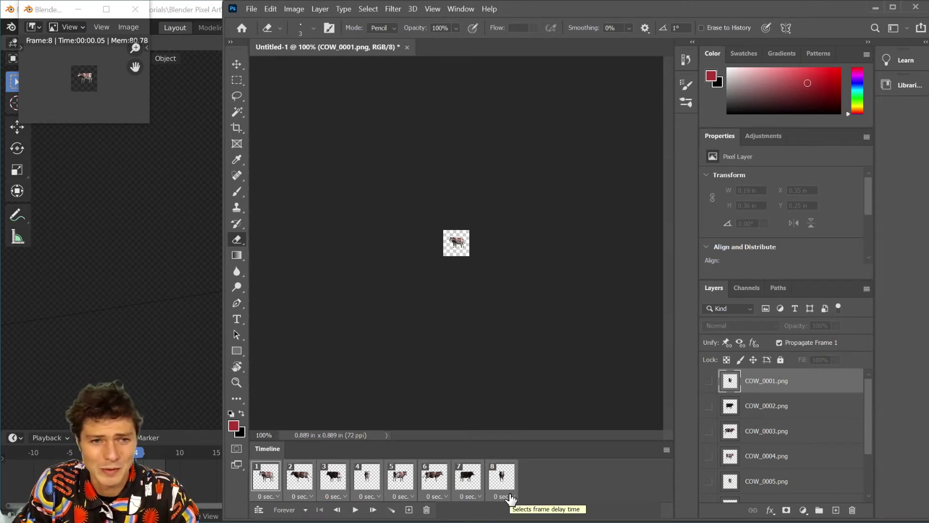
pyautogui.click(510, 497)
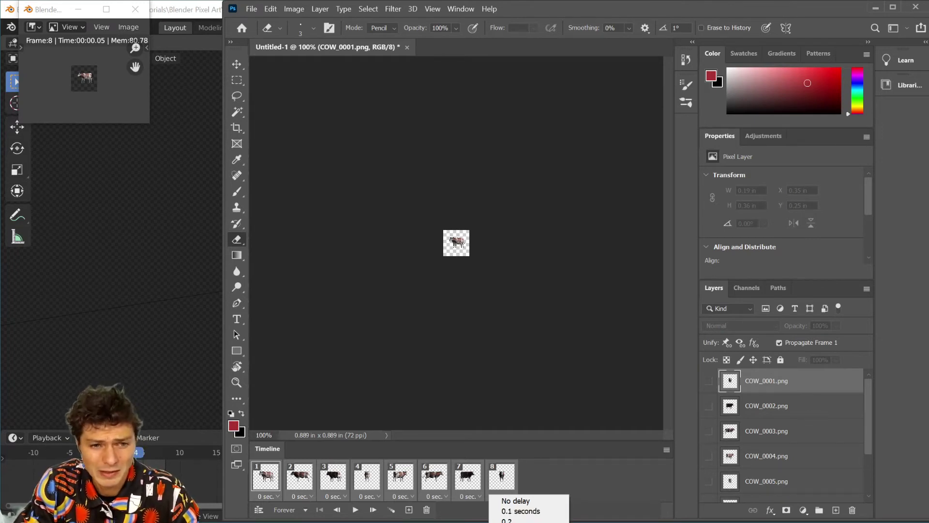
pyautogui.click(516, 522)
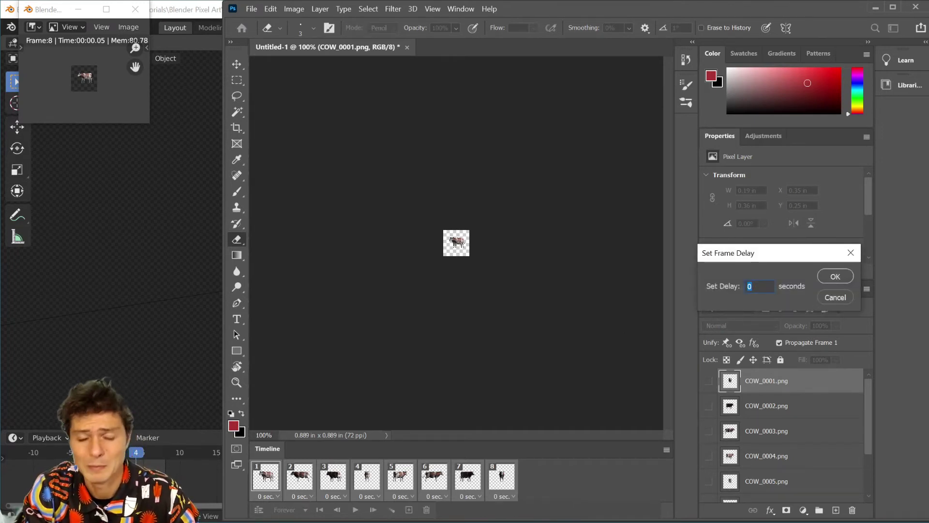
pyautogui.write('.125')
pyautogui.press('Return')
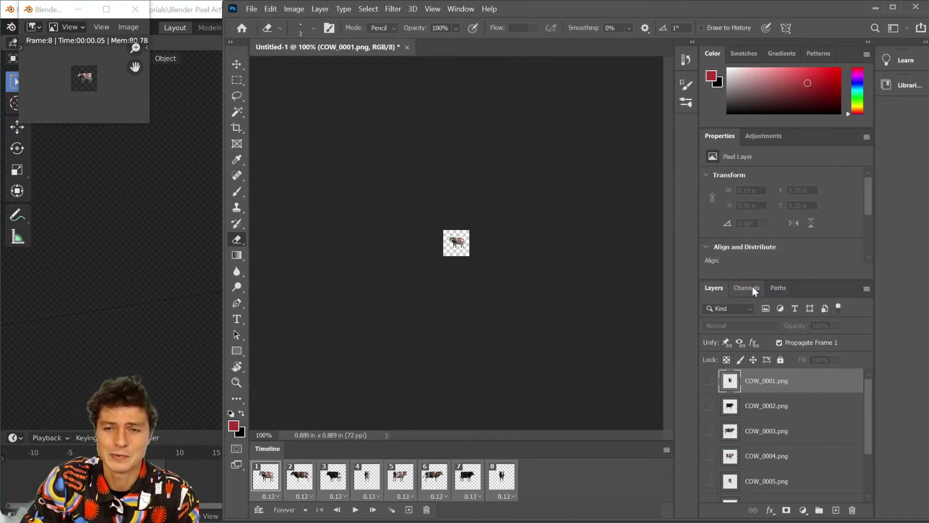
pyautogui.click(266, 489)
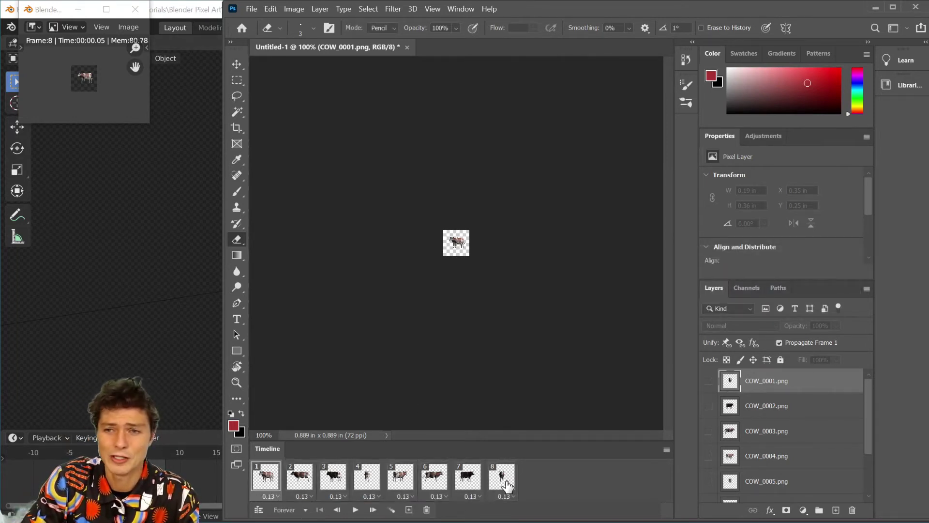
pyautogui.keyDown('shift'); pyautogui.click(508, 486); pyautogui.keyUp('shift')
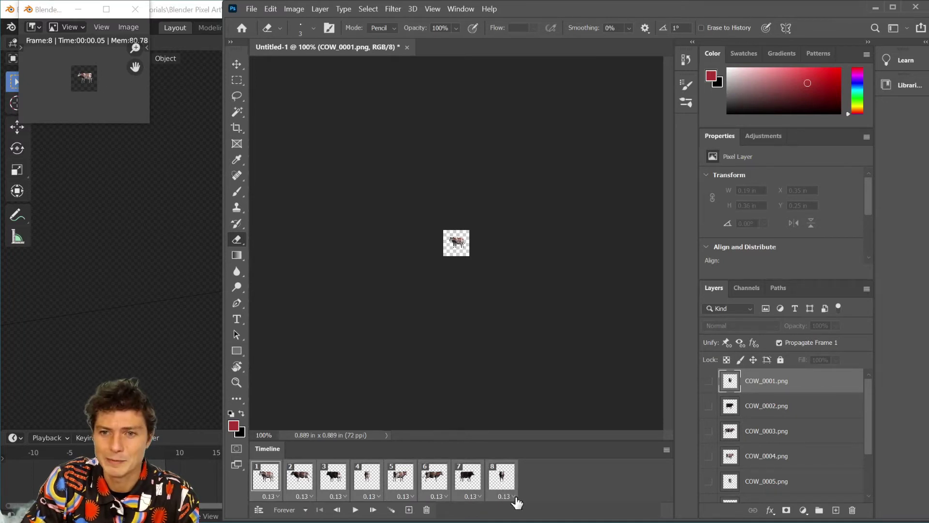
# Open the custom delay setting of the selected timeline frames and accept 0.13 seconds.
pyautogui.click(513, 497)
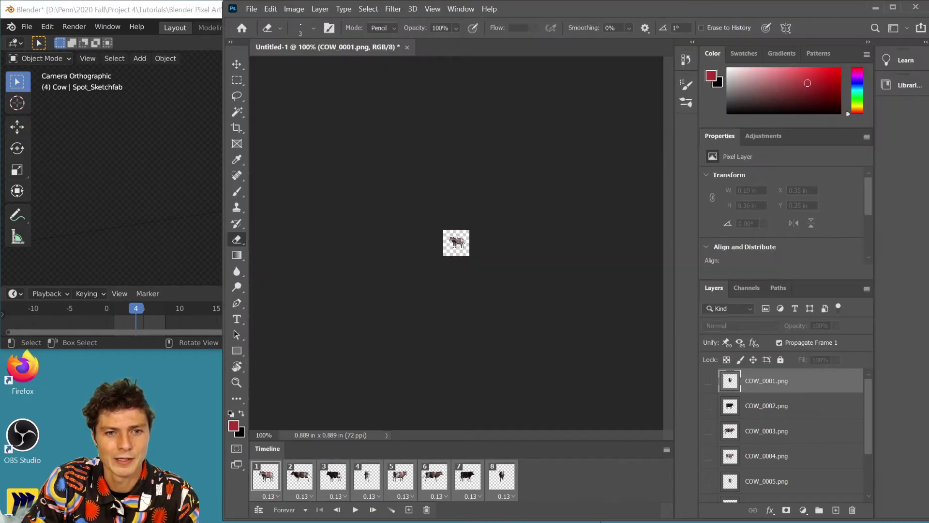
pyautogui.moveTo(600, 520); pyautogui.dragTo(593, 349)
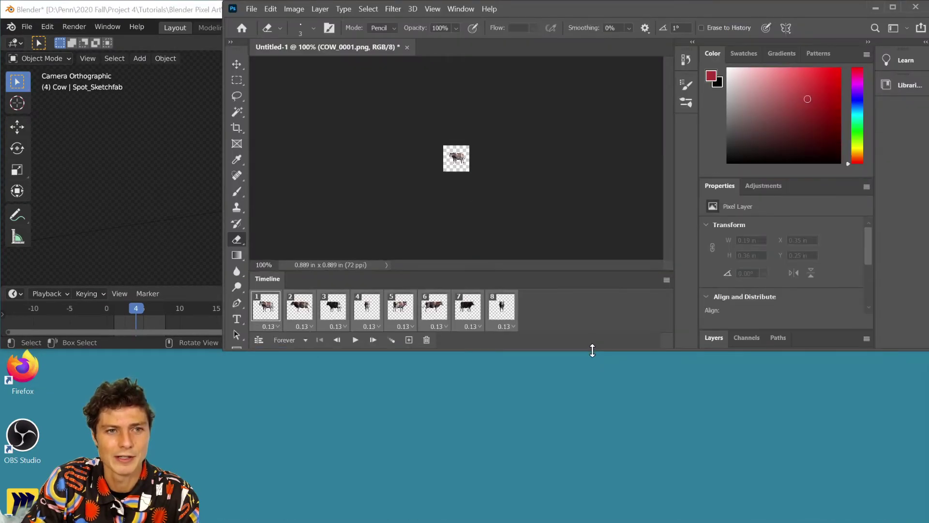
pyautogui.click(509, 327)
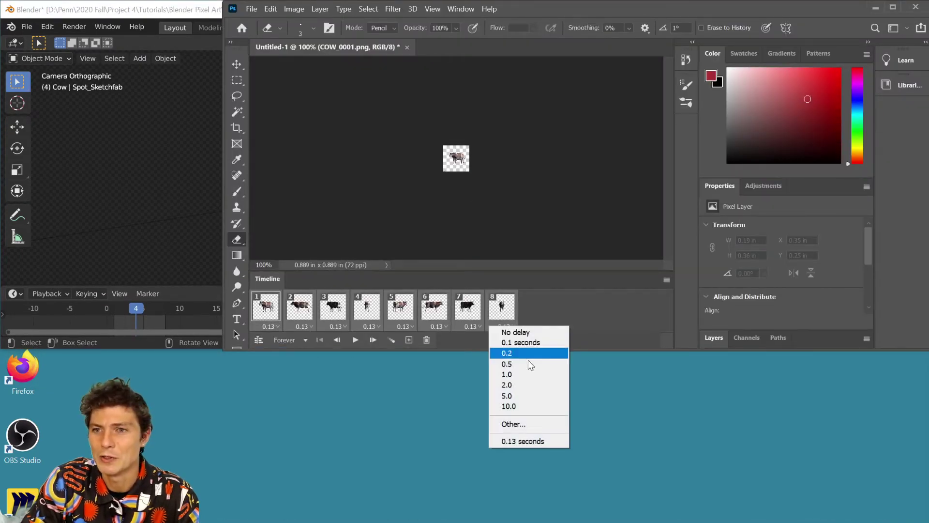
pyautogui.click(537, 424)
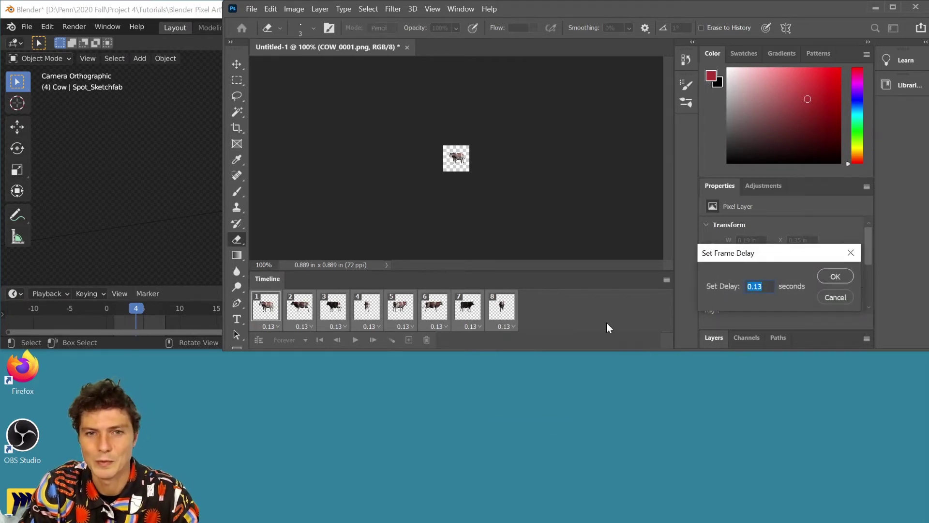
pyautogui.press('Return')
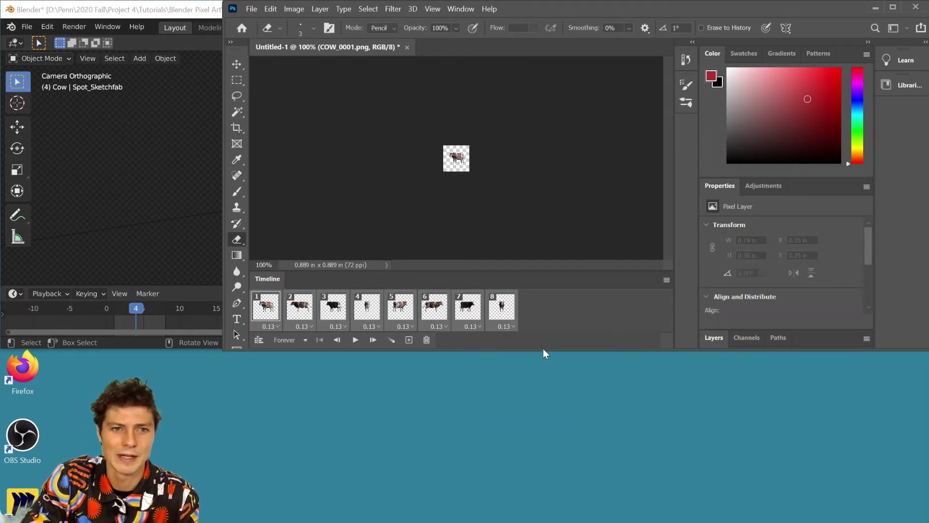
pyautogui.moveTo(543, 350); pyautogui.dragTo(583, 520)
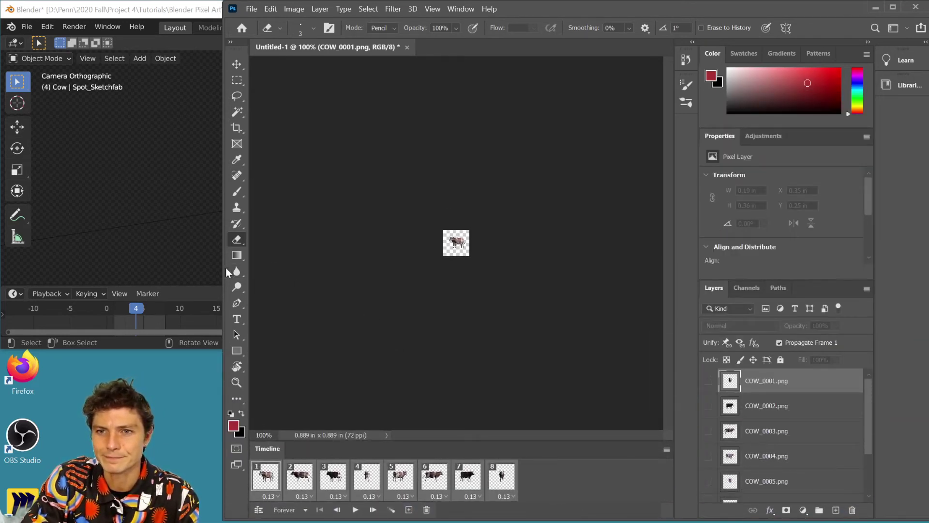
# Widen the Photoshop window slightly and preview the cow animation, first at 100% zoom and again with the canvas fitted to the view.
pyautogui.moveTo(224, 269); pyautogui.dragTo(193, 273)
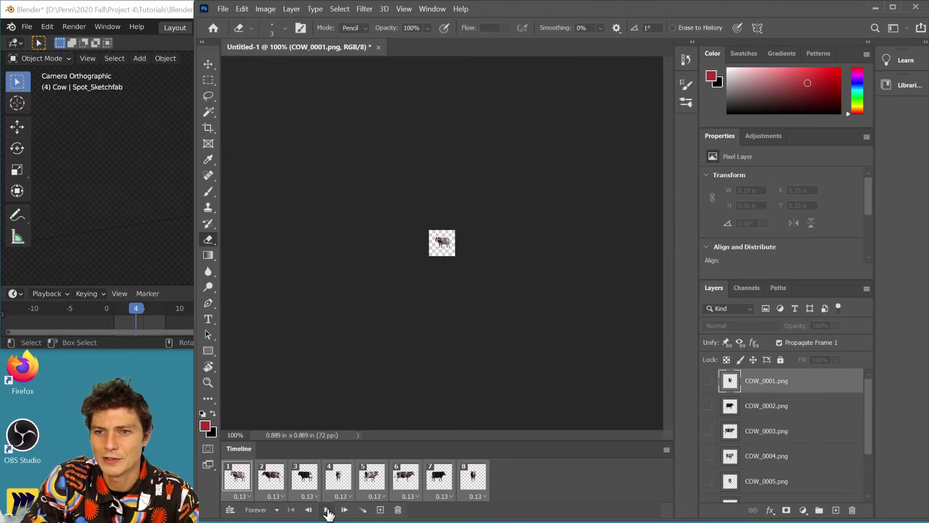
pyautogui.click(328, 512)
pyautogui.click(328, 510)
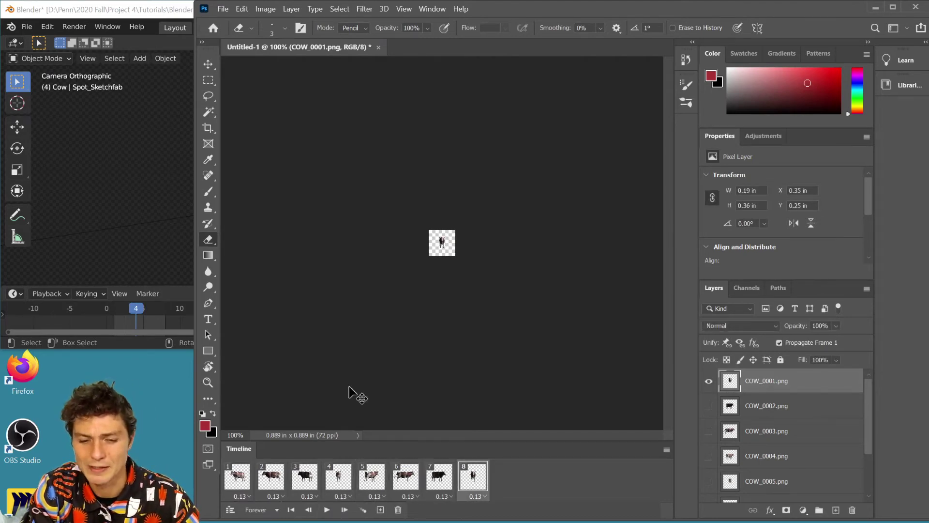
pyautogui.hotkey('ctrl', '0')
pyautogui.press('space')
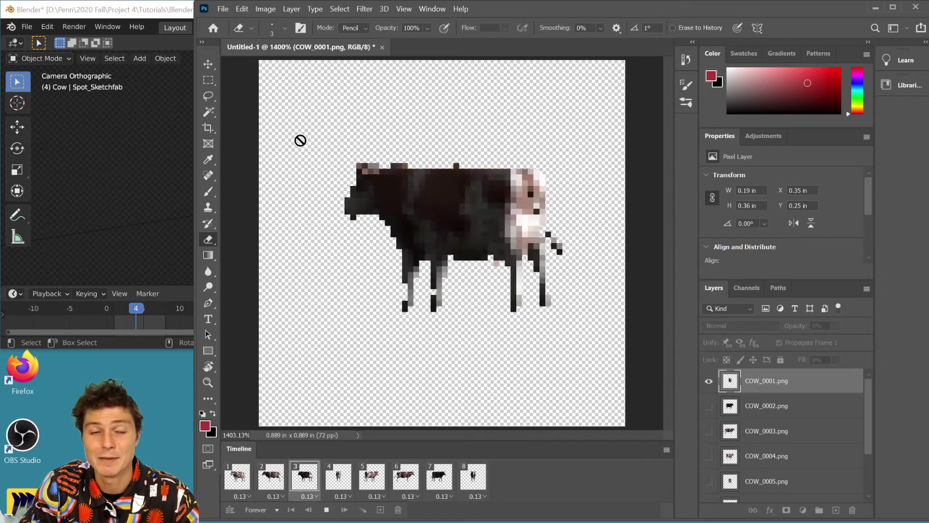
pyautogui.press('space')
# Select the COW_0003.png layer and toggle its visibility off and back on.
pyautogui.moveTo(194, 171); pyautogui.dragTo(2, 179)
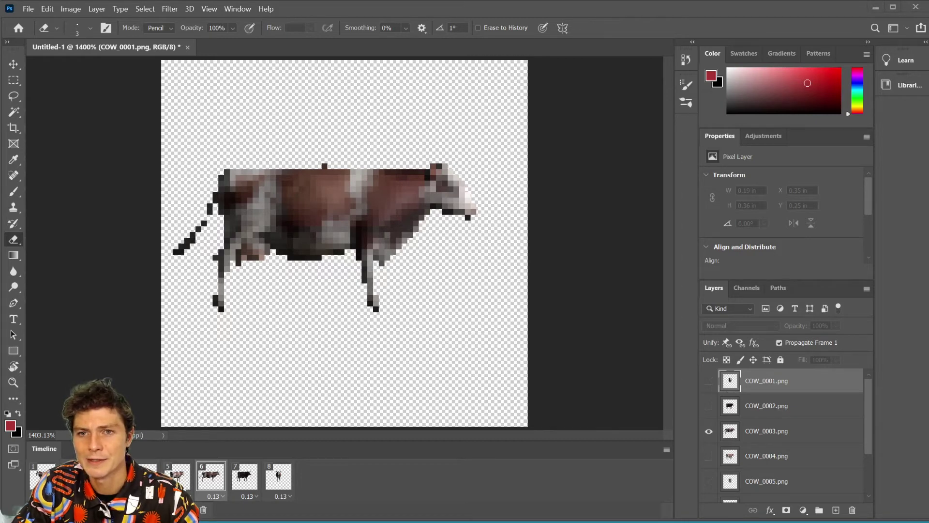
pyautogui.moveTo(3, 148); pyautogui.dragTo(187, 145)
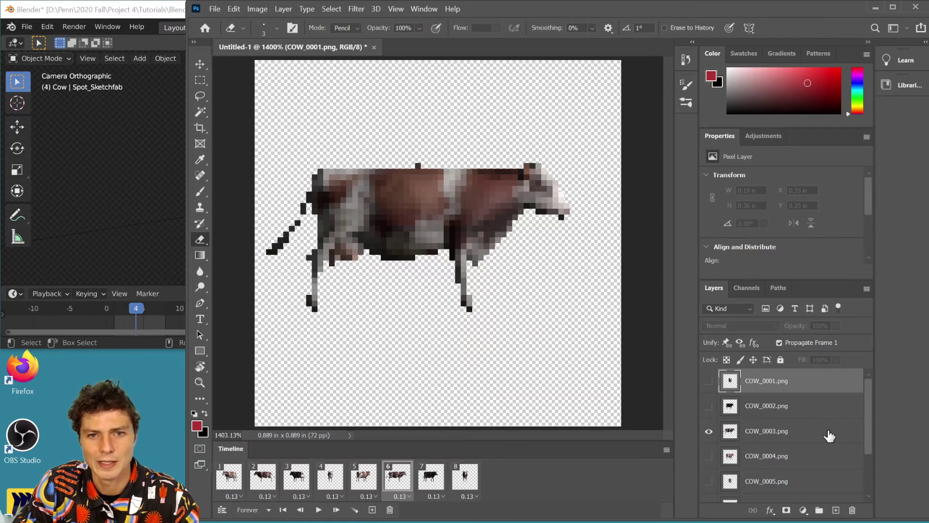
pyautogui.click(828, 432)
pyautogui.click(709, 432)
pyautogui.click(709, 431)
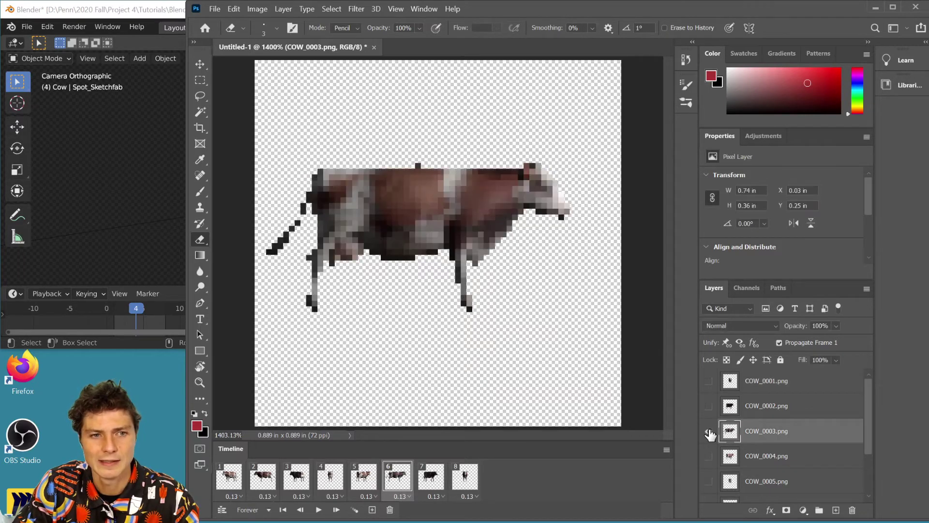
pyautogui.click(709, 431)
pyautogui.click(709, 432)
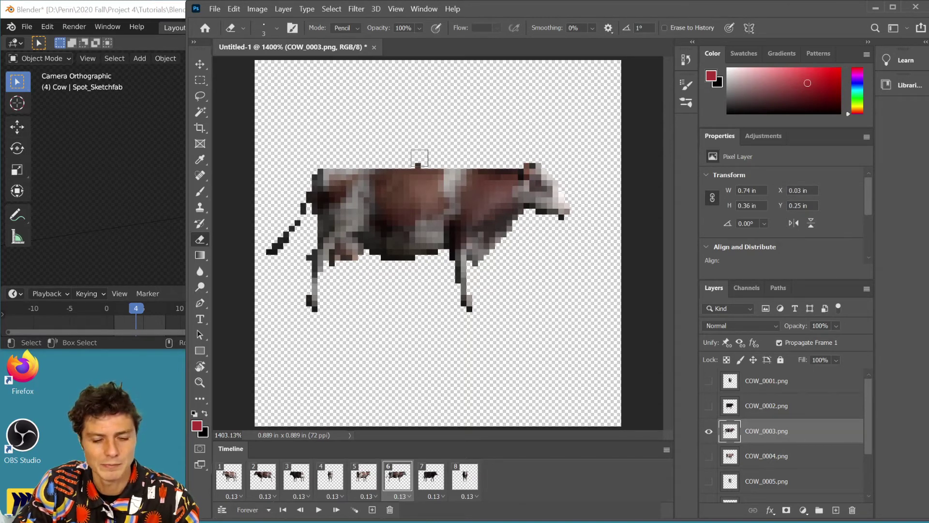
# Try the Eraser tool with a 3 px brush on the cow's back and undo the erasure.
pyautogui.rightClick(200, 239)
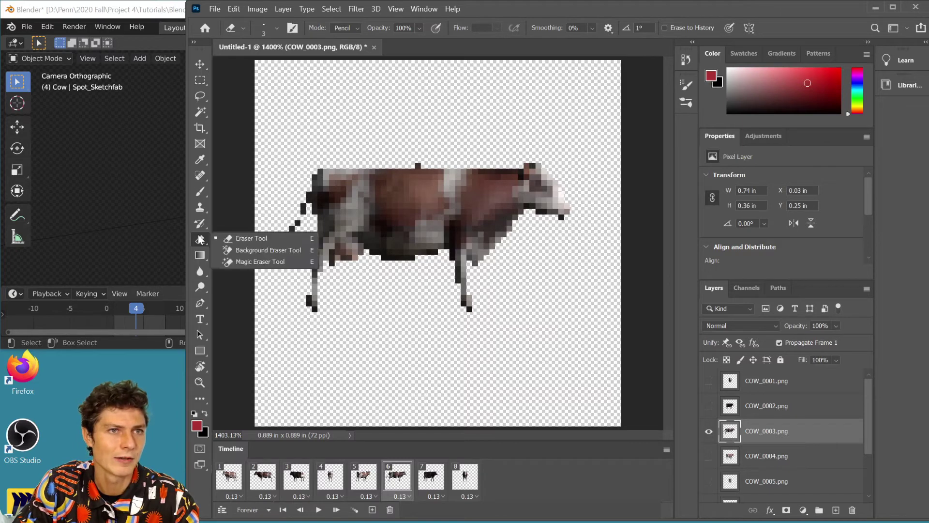
pyautogui.click(230, 238)
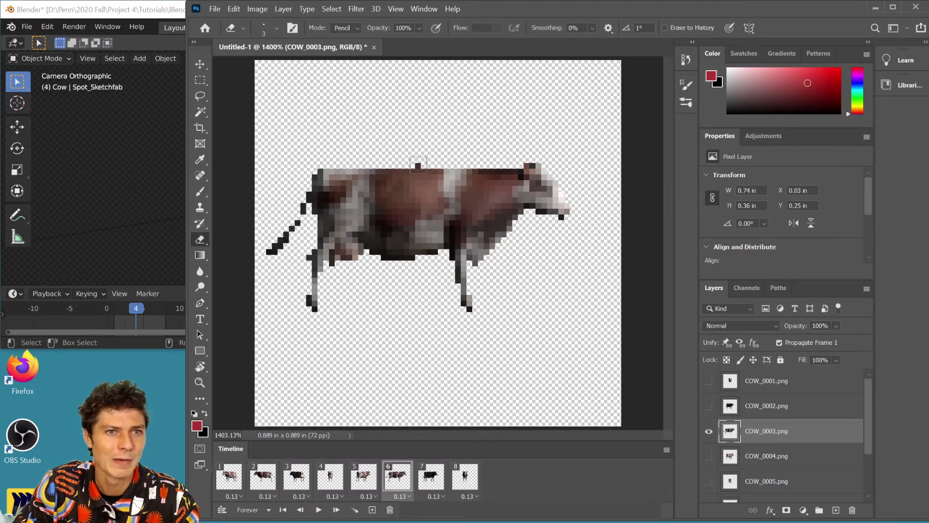
pyautogui.click(277, 28)
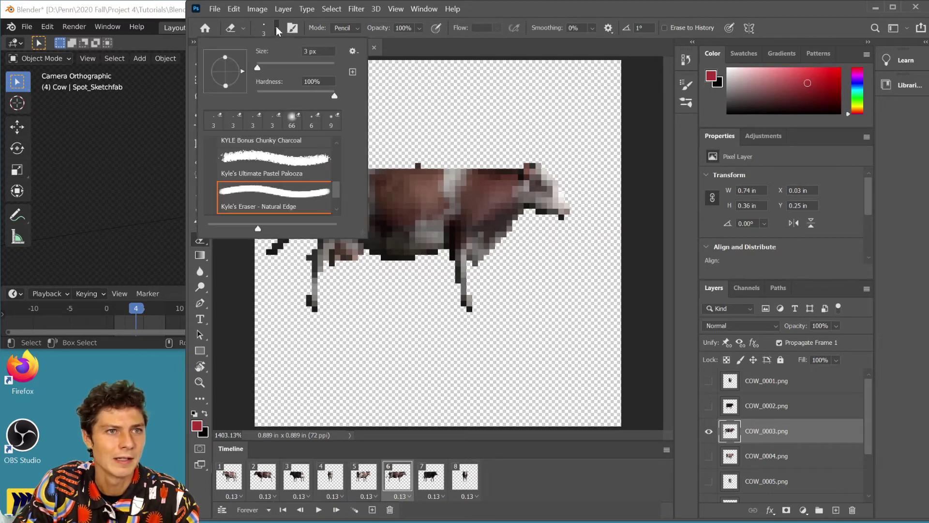
pyautogui.click(277, 29)
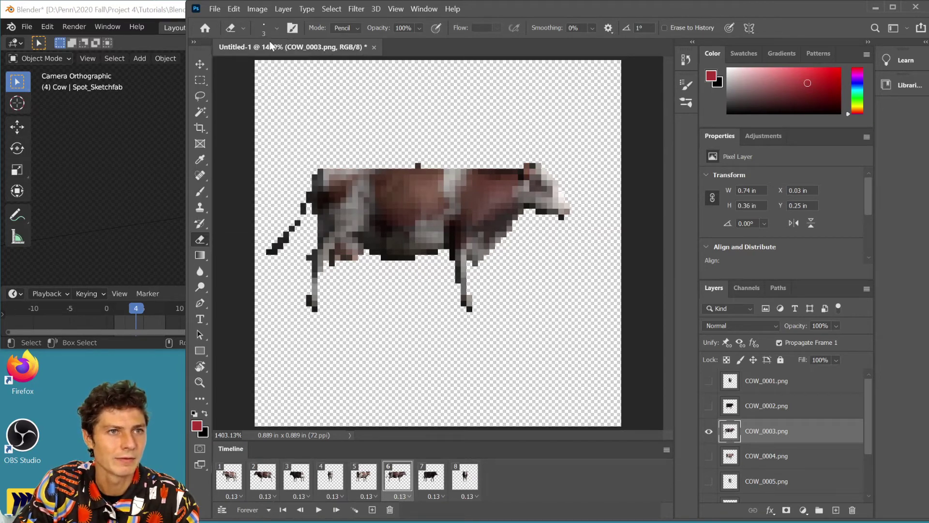
pyautogui.click(277, 28)
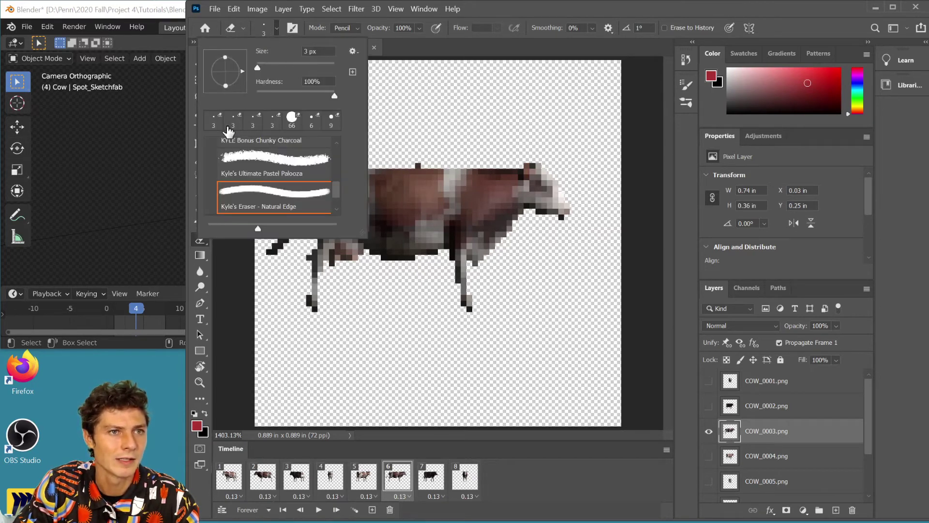
pyautogui.click(214, 125)
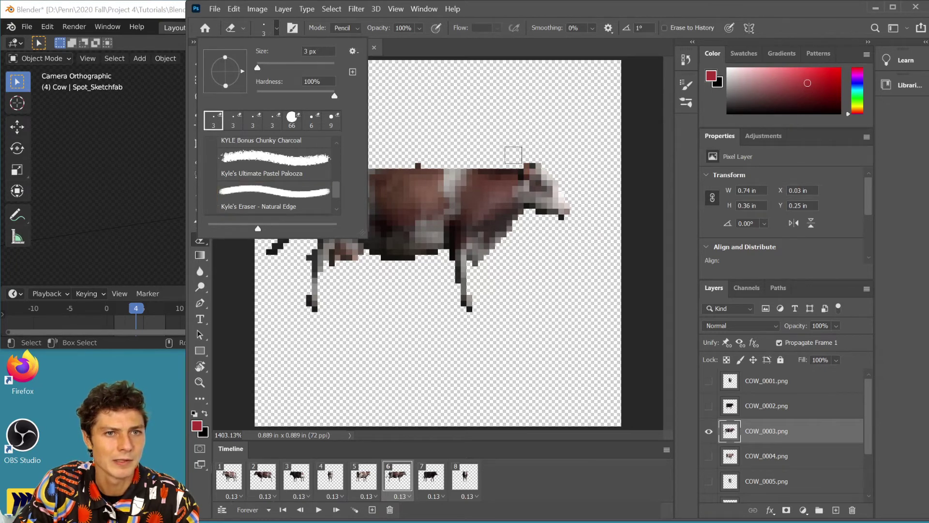
pyautogui.click(507, 151)
pyautogui.click(420, 177)
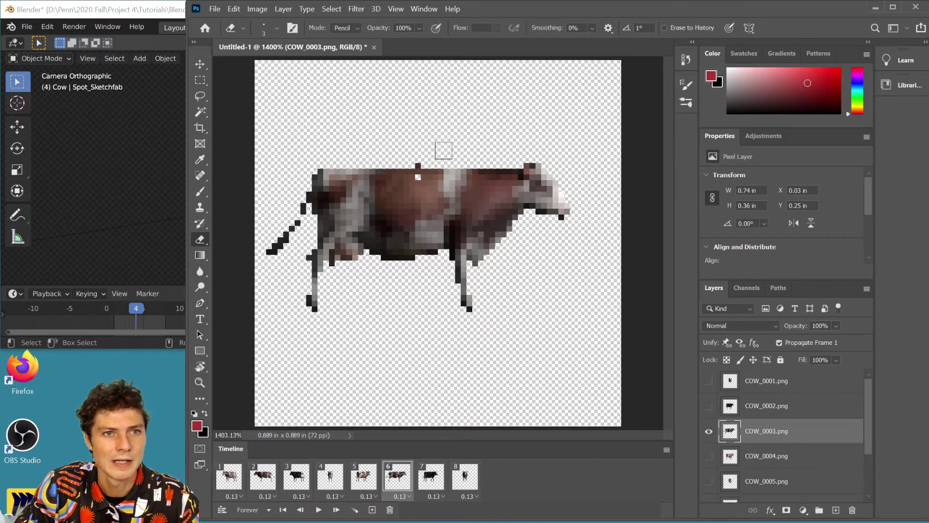
pyautogui.hotkey('ctrl', 'z')
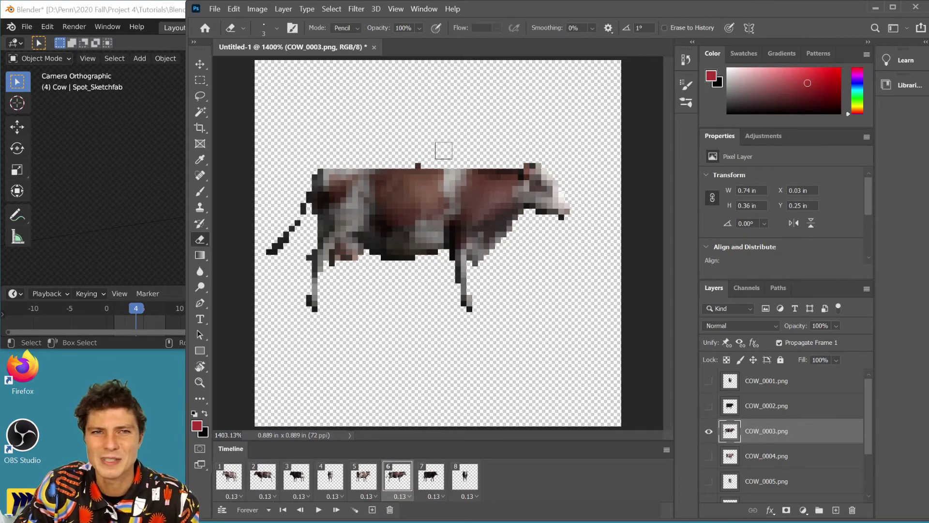
# Check the eraser modes, browse the tool presets and choose the Background Eraser 30 pixels preset.
pyautogui.click(352, 29)
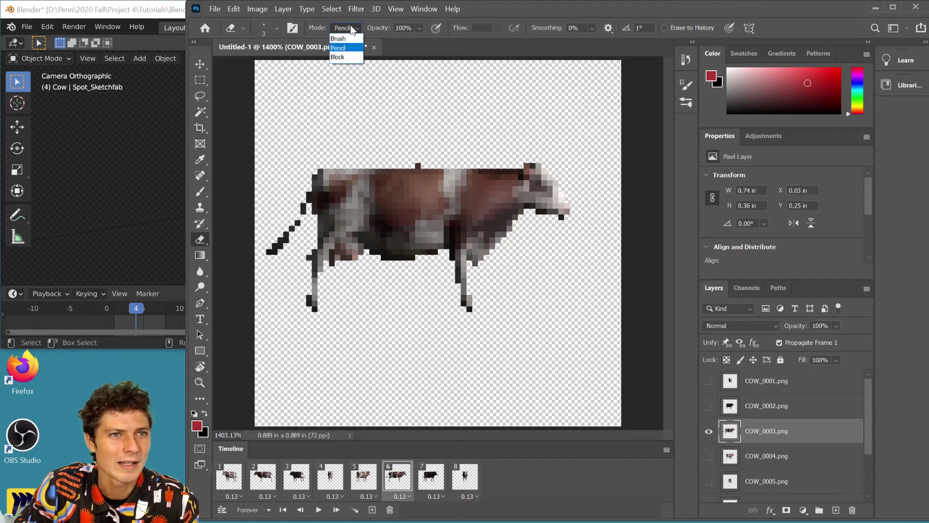
pyautogui.click(353, 29)
pyautogui.click(243, 28)
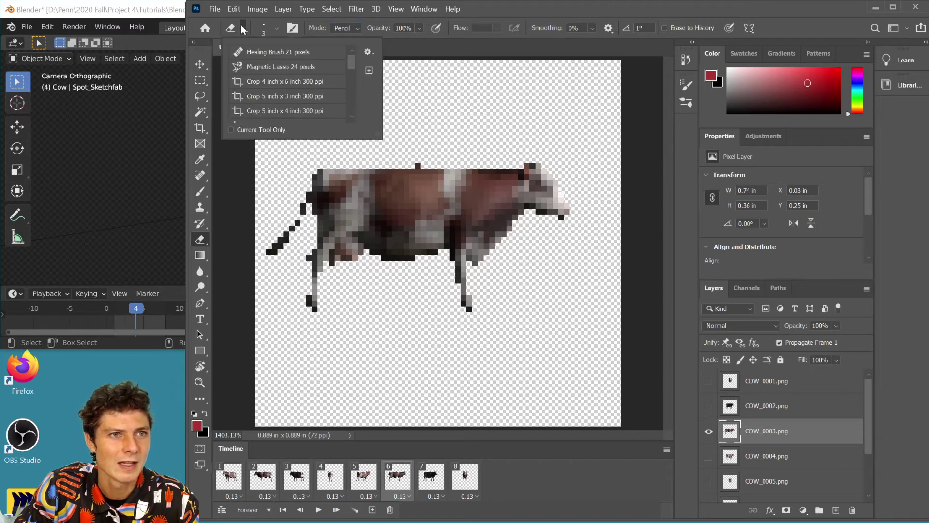
pyautogui.scroll(-6, 271, 94)
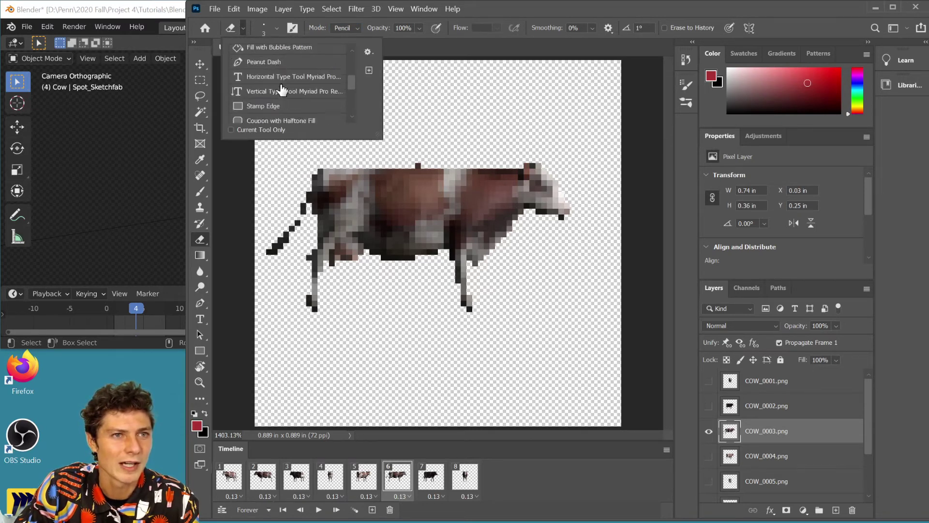
pyautogui.moveTo(356, 77); pyautogui.dragTo(355, 119)
pyautogui.moveTo(351, 93); pyautogui.dragTo(357, 126)
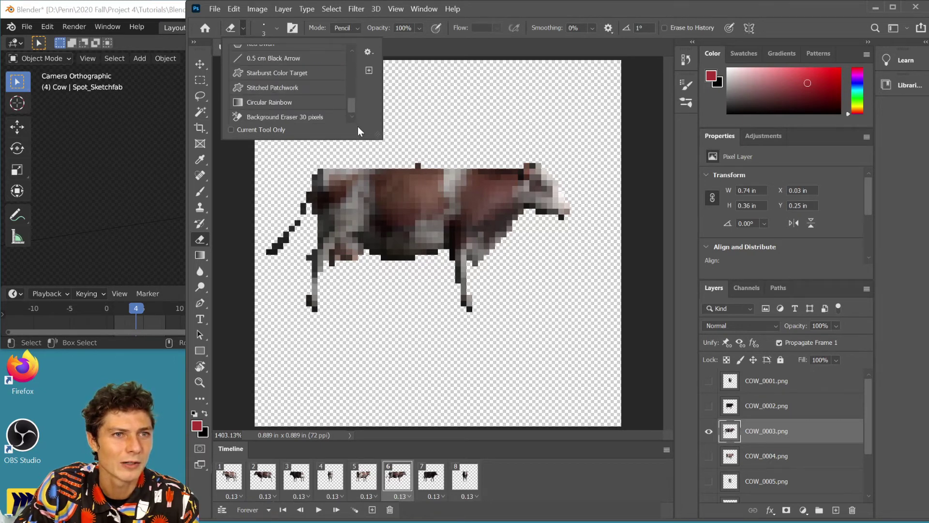
pyautogui.click(312, 118)
pyautogui.moveTo(350, 117); pyautogui.dragTo(358, 56)
pyautogui.click(410, 40)
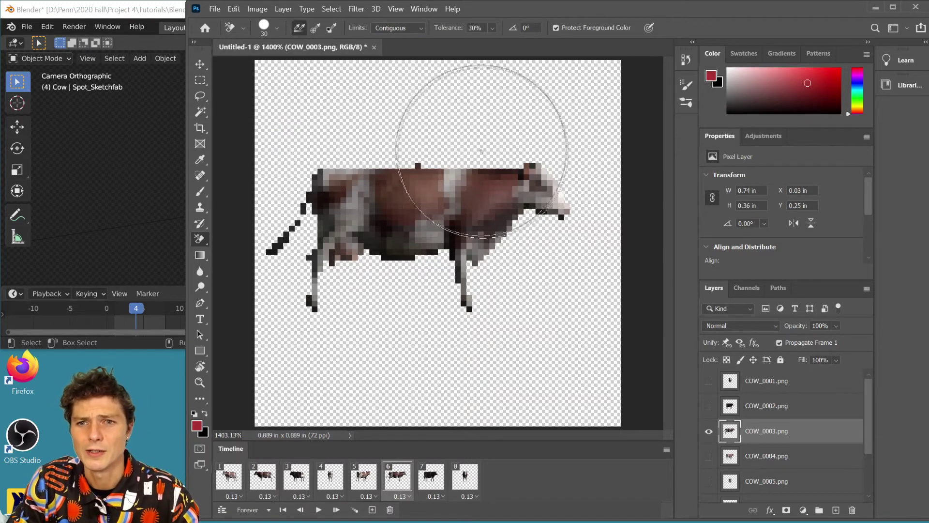
# Check the background eraser's options, return to the regular Eraser tool and set its mode to Pencil.
pyautogui.click(245, 28)
pyautogui.click(246, 29)
pyautogui.click(277, 29)
pyautogui.click(277, 29)
pyautogui.click(236, 31)
pyautogui.click(235, 31)
pyautogui.rightClick(201, 239)
pyautogui.click(242, 233)
pyautogui.click(269, 27)
pyautogui.click(269, 26)
pyautogui.click(345, 28)
pyautogui.click(345, 49)
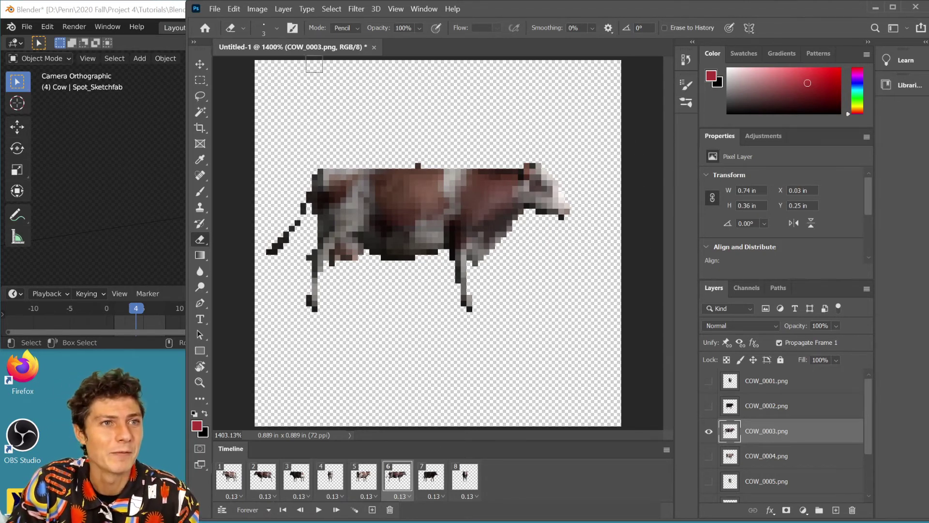
# Widen the Photoshop window, switch to the Pencil tool, try a short red stroke above the cow's back and undo it.
pyautogui.moveTo(185, 40); pyautogui.dragTo(6, 41)
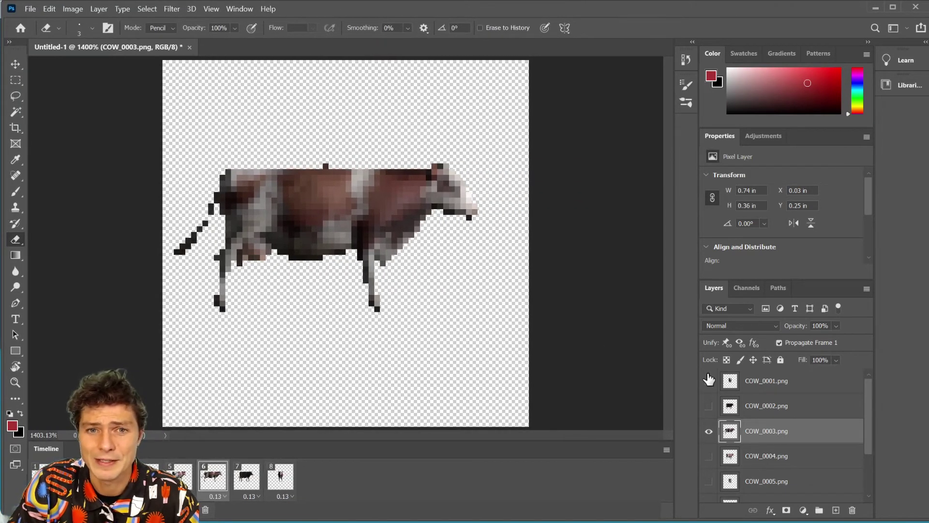
pyautogui.press('j')
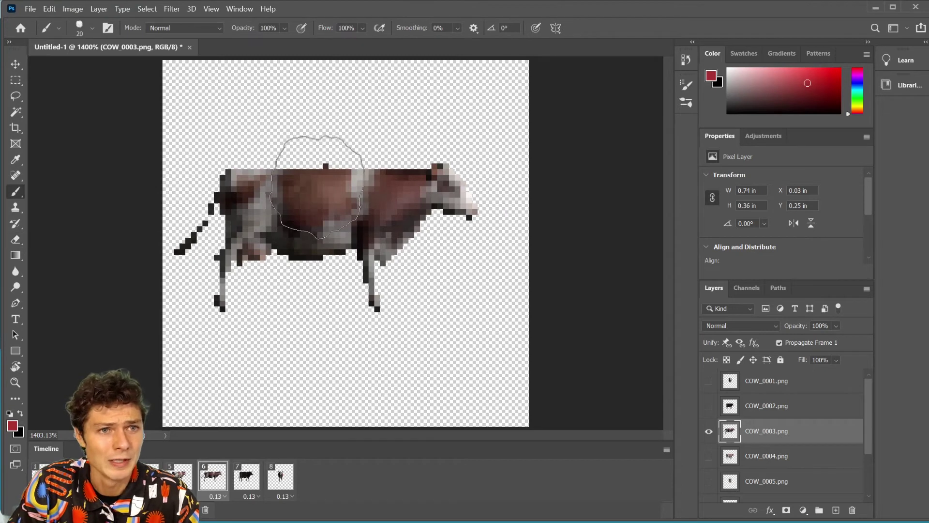
pyautogui.moveTo(17, 190)
pyautogui.mouseDown()
pyautogui.moveTo(75, 187)
pyautogui.moveTo(77, 198)
pyautogui.mouseUp()
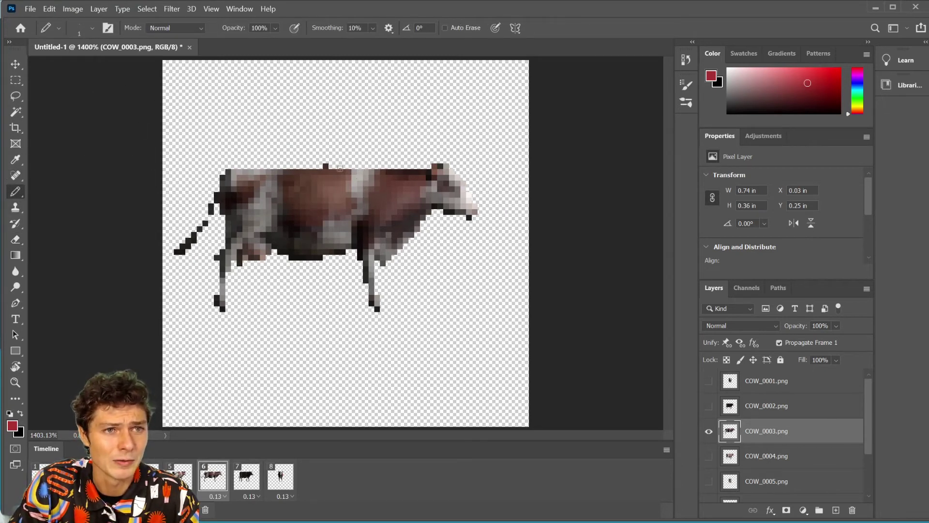
pyautogui.moveTo(338, 108); pyautogui.dragTo(329, 134)
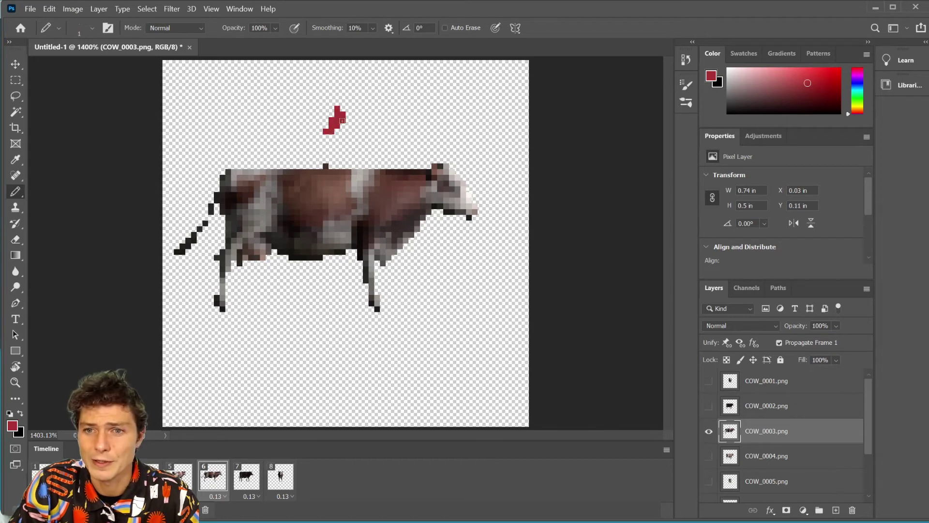
pyautogui.hotkey('ctrl', 'z')
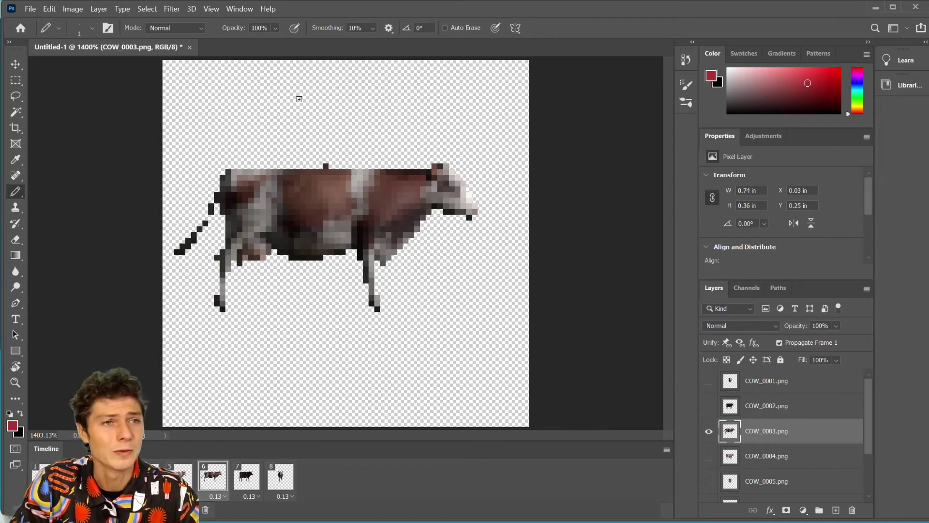
# Open the legacy Save for Web export for the animation and move its dialog fully into view.
pyautogui.click(30, 9)
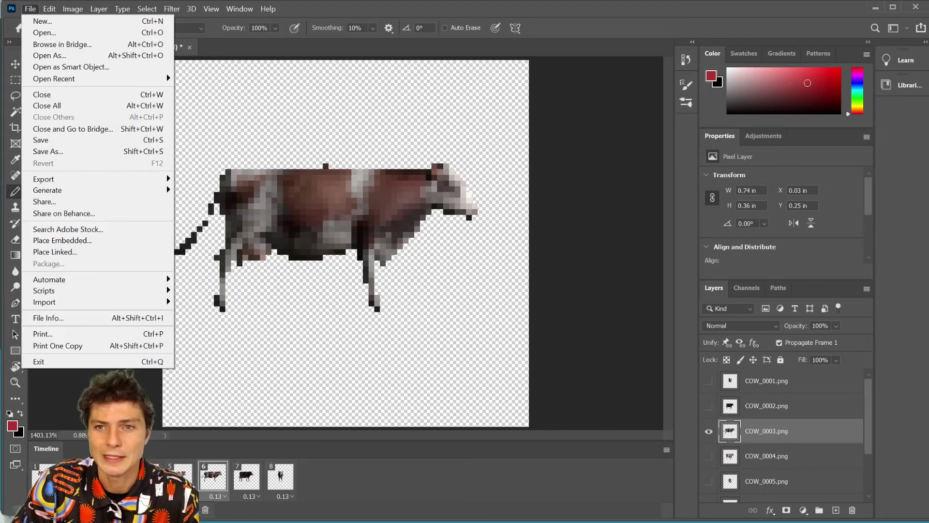
pyautogui.moveTo(64, 182)
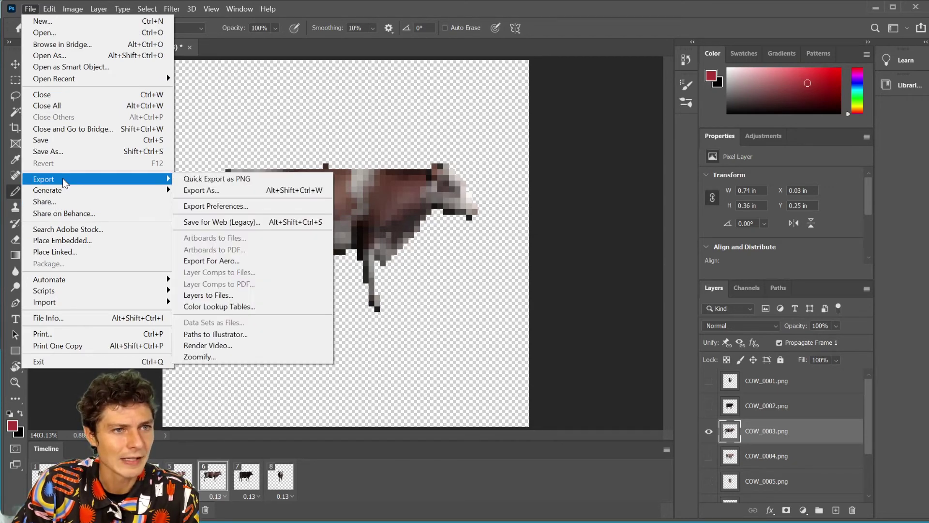
pyautogui.click(236, 223)
pyautogui.moveTo(798, 141); pyautogui.dragTo(441, 33)
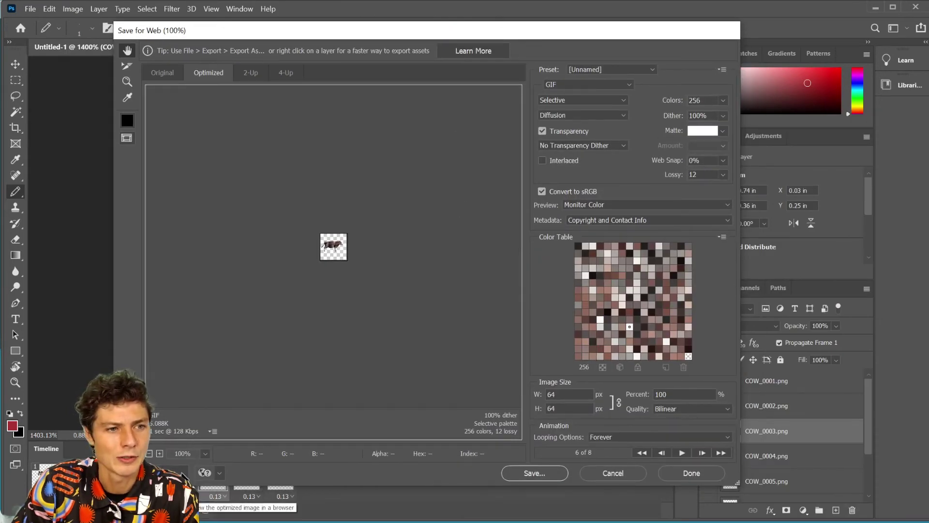
# Set the export's resampling quality to Nearest Neighbor and save the GIF as cow in the Project 4 folder.
pyautogui.click(161, 453)
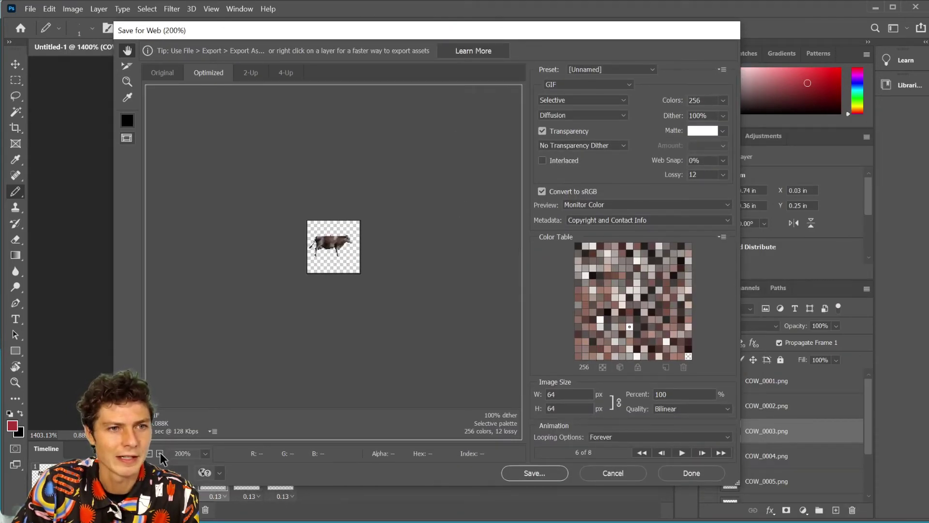
pyautogui.click(161, 453)
pyautogui.click(161, 453)
pyautogui.click(161, 454)
pyautogui.click(161, 453)
pyautogui.click(160, 453)
pyautogui.click(160, 453)
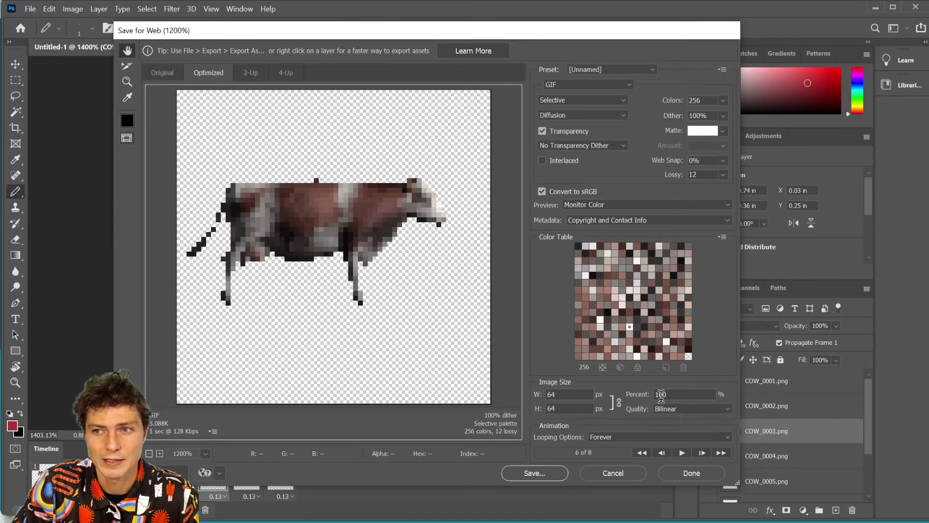
pyautogui.click(688, 411)
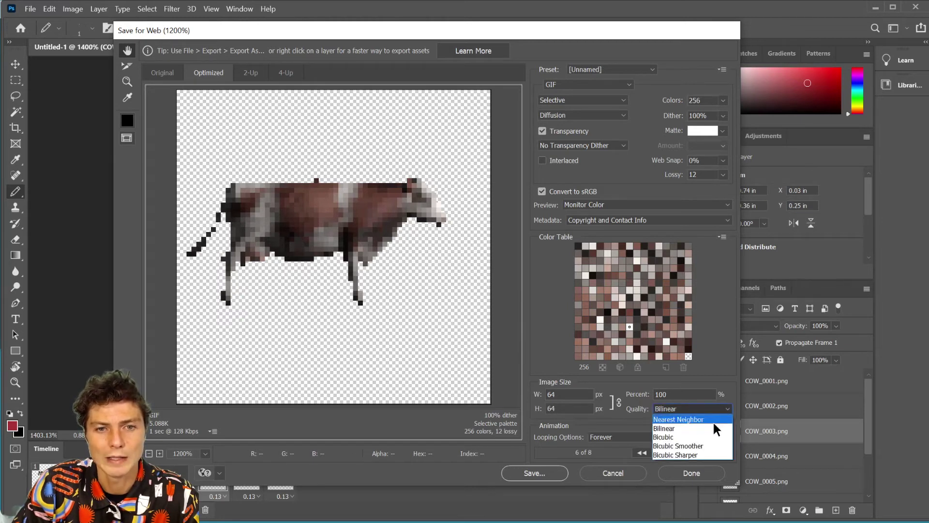
pyautogui.click(702, 419)
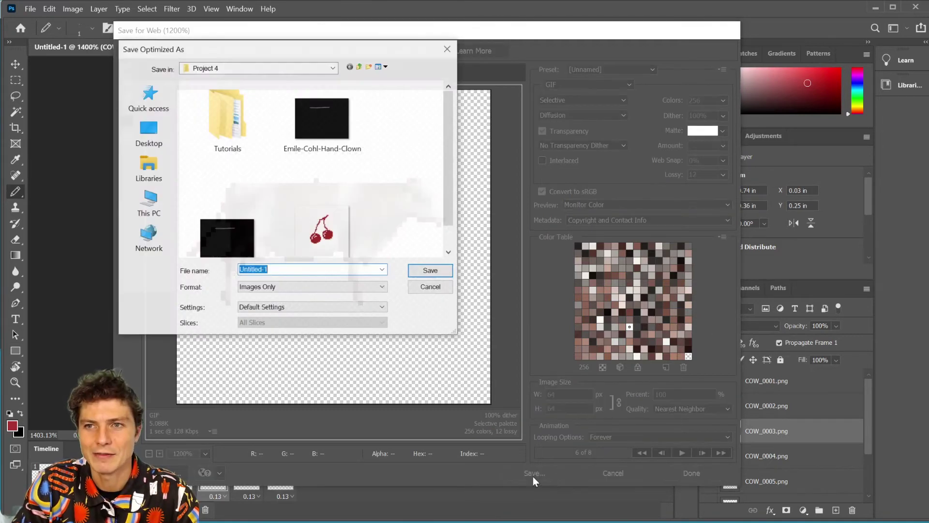
pyautogui.write('cow')
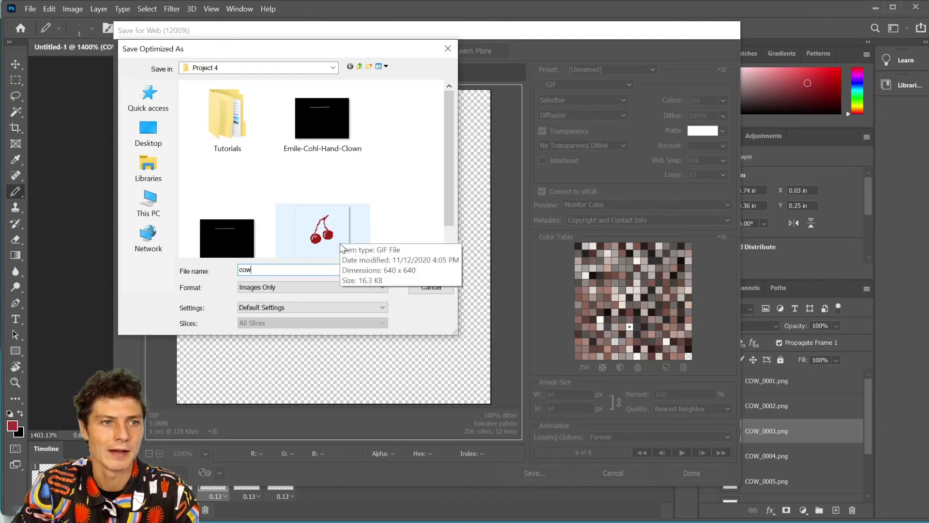
pyautogui.click(433, 270)
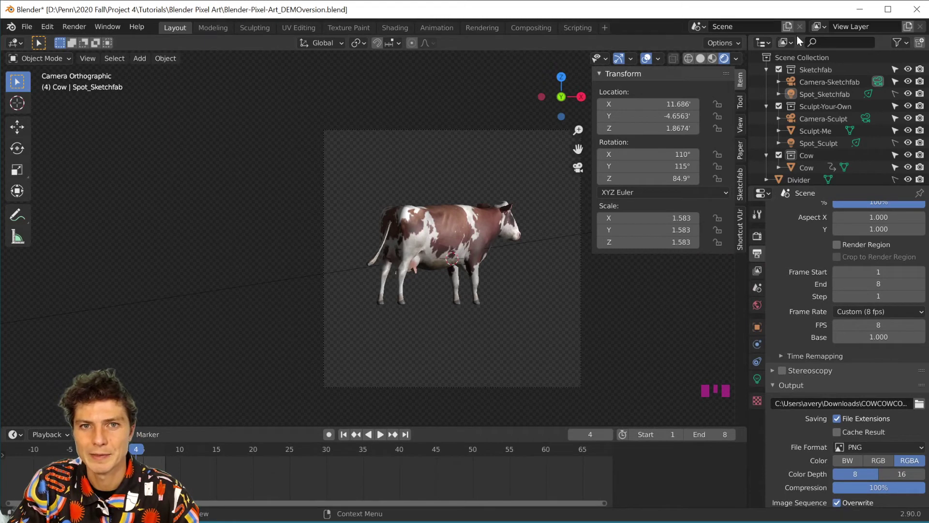
# Switch to Blender, make Camera-Sculpt the active camera and show the selected Sculpt-Me sphere in solid shading.
pyautogui.click(767, 70)
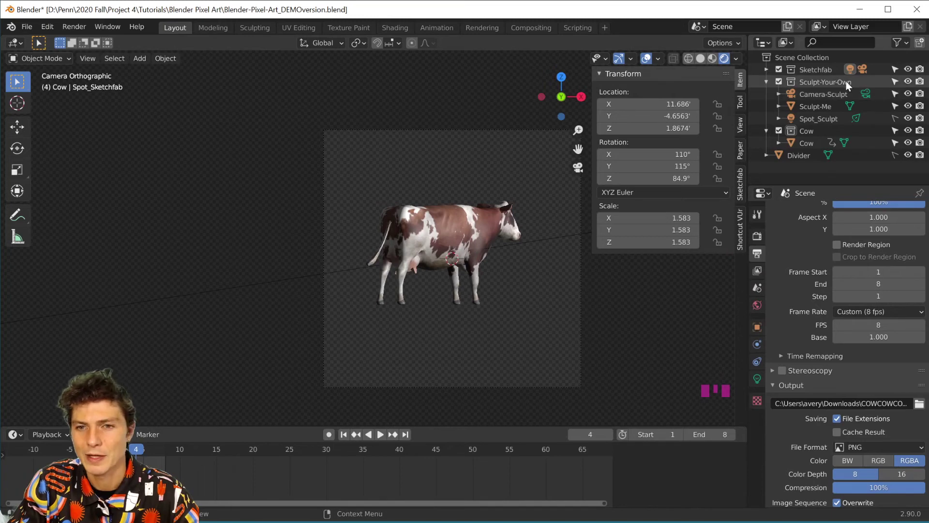
pyautogui.click(866, 94)
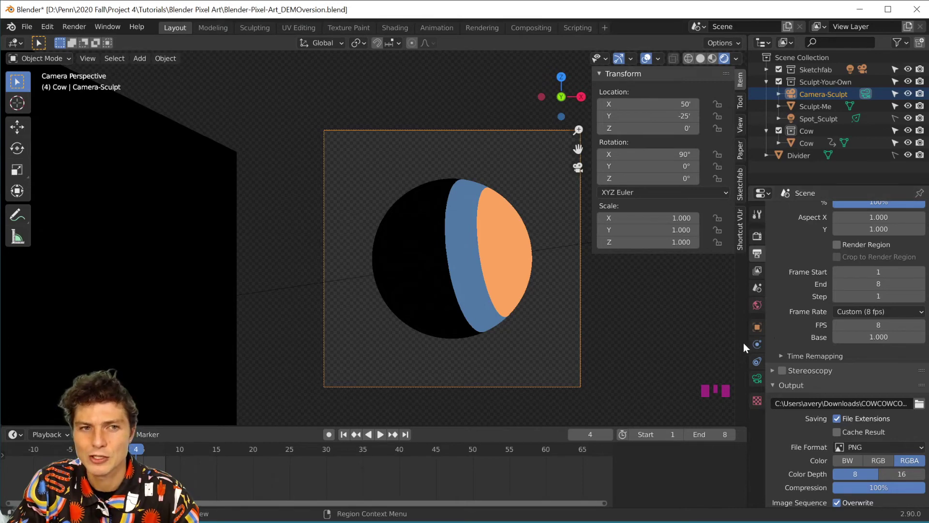
pyautogui.click(440, 236)
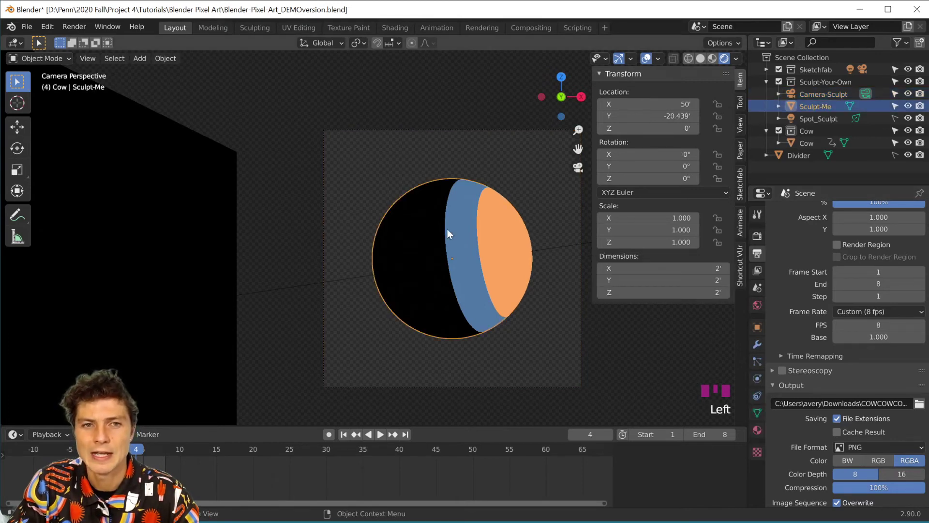
pyautogui.click(701, 58)
# Inspect the mesh density of the Sculpt-Me sphere in Edit Mode, toggling between Edit and Object Mode.
pyautogui.press('Tab')
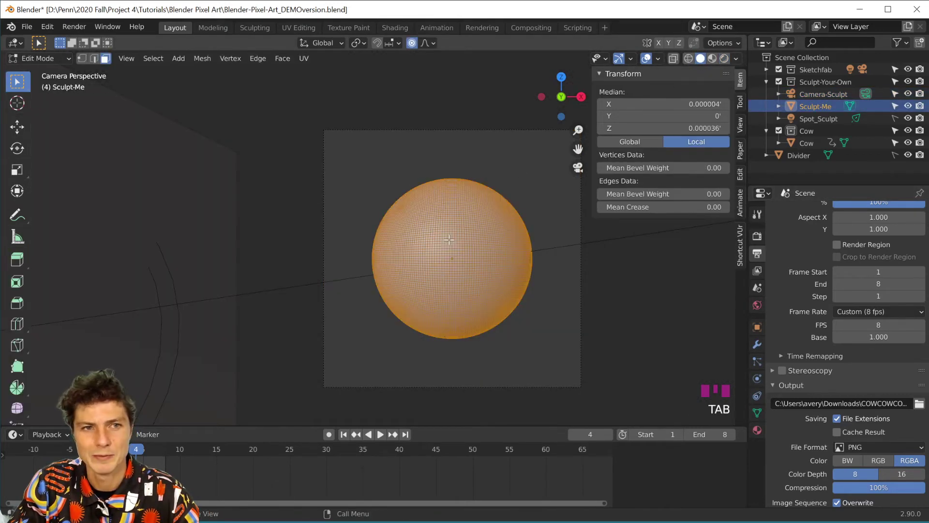
pyautogui.scroll(6, 449, 240)
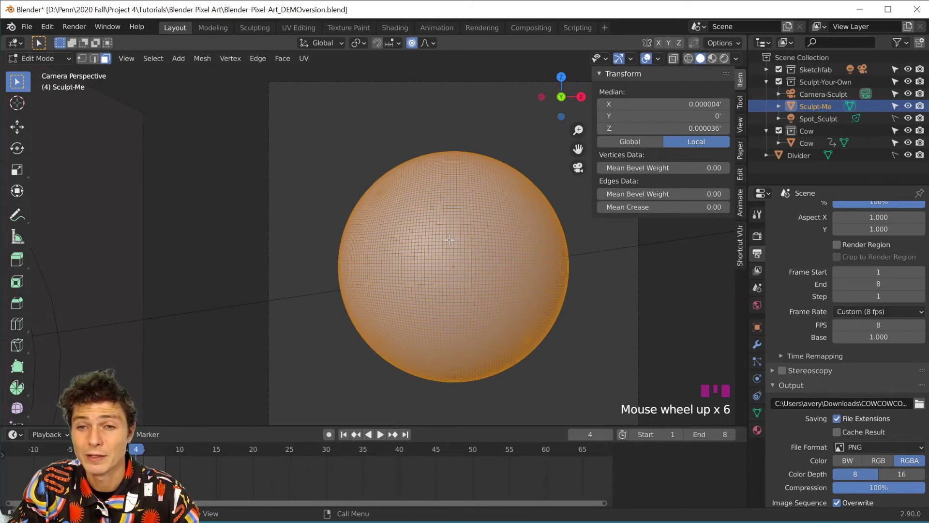
pyautogui.scroll(-3, 449, 239)
pyautogui.scroll(5, 449, 240)
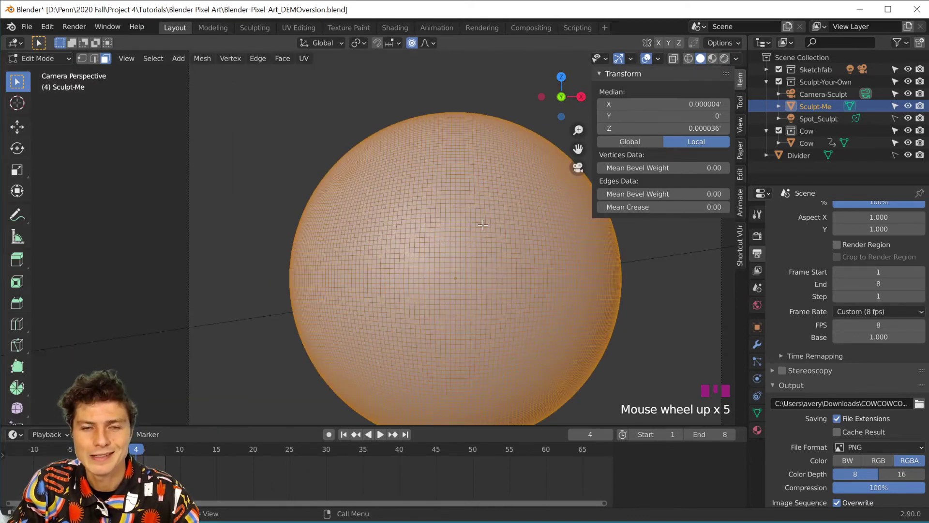
pyautogui.scroll(-1, 482, 225)
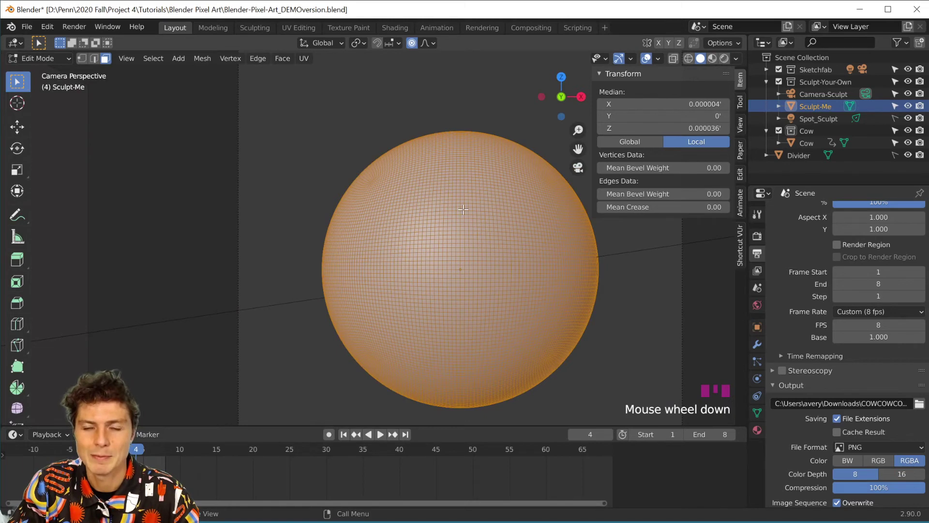
pyautogui.press('Tab')
pyautogui.press('Tab')
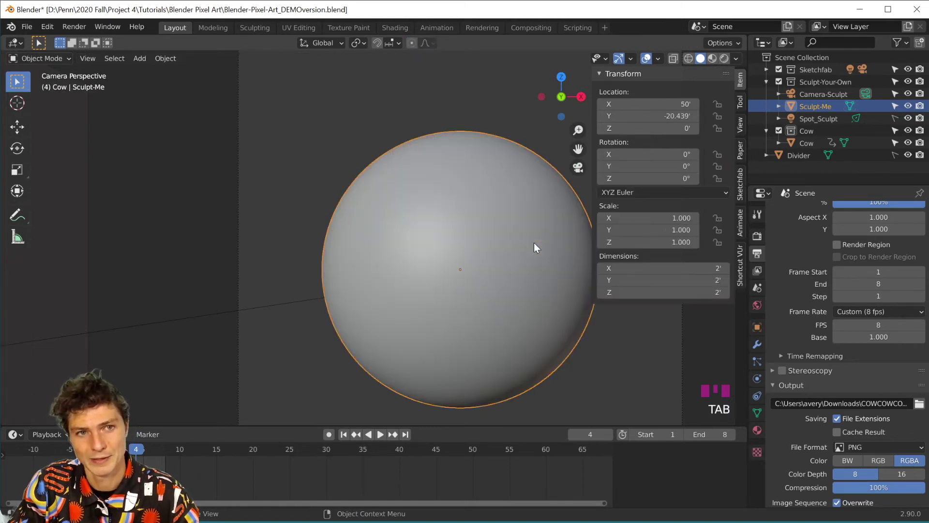
pyautogui.press('Tab')
pyautogui.scroll(-2, 487, 211)
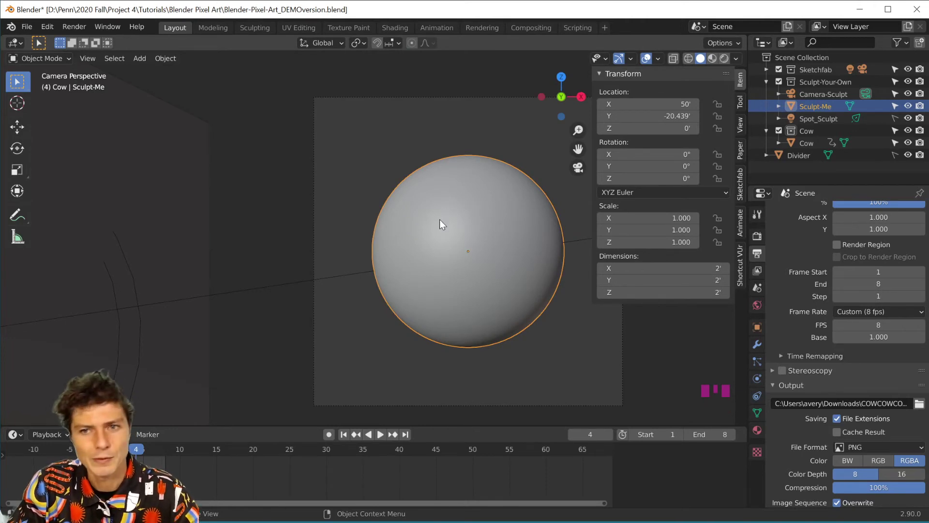
# Put the sphere in Sculpt Mode, turn off X-axis mirror symmetry and hide the transform sidebar.
pyautogui.click(39, 59)
pyautogui.click(46, 99)
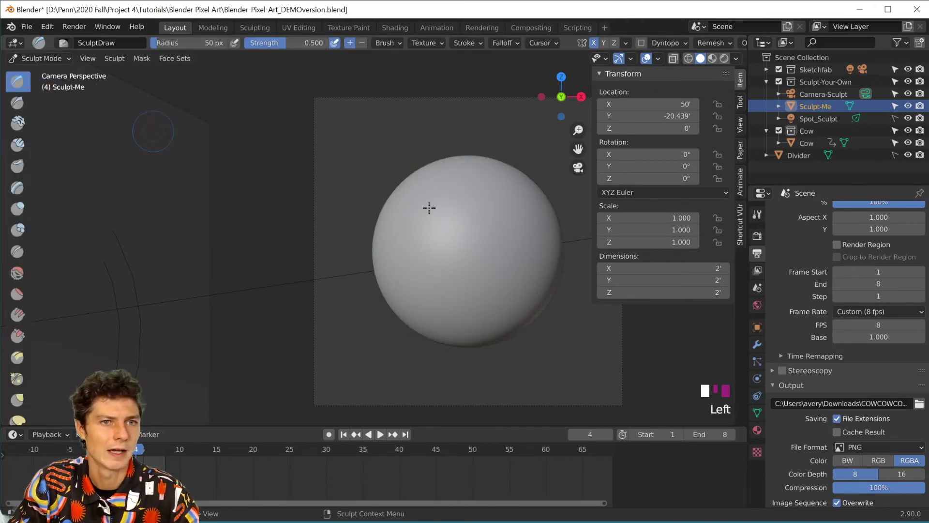
pyautogui.click(595, 42)
pyautogui.click(595, 42)
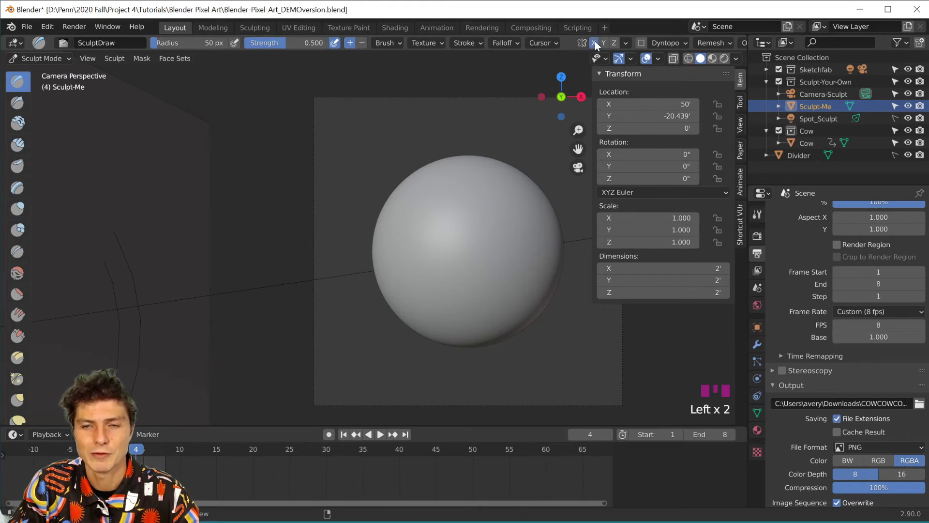
pyautogui.click(595, 42)
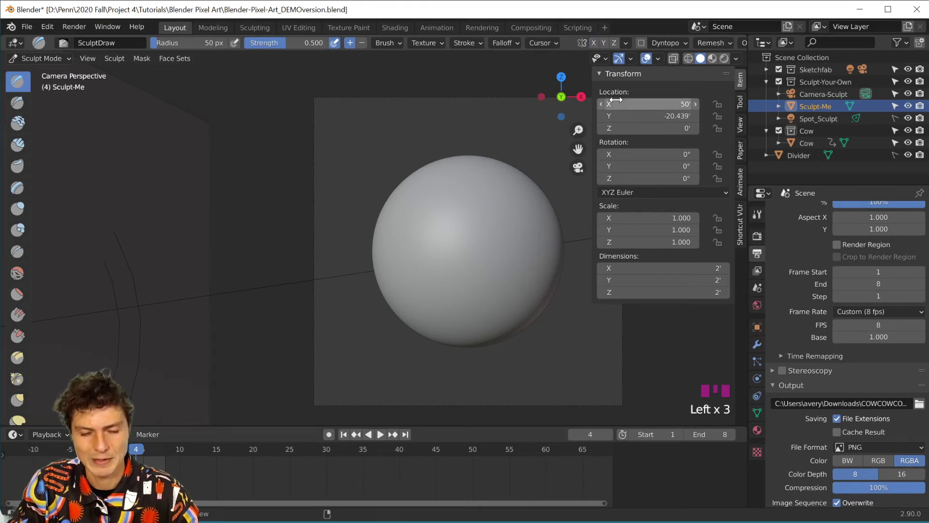
pyautogui.press('n')
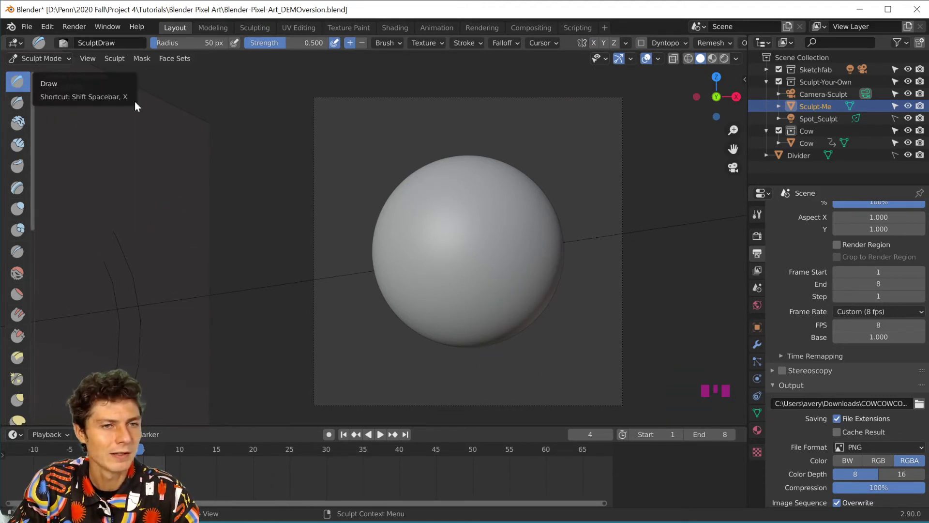
# Sculpt ridges and a broad bulge on the sphere's front with the Draw brush, varying its radius between 100 and 53 px.
pyautogui.moveTo(499, 187)
pyautogui.mouseDown()
pyautogui.moveTo(504, 286)
pyautogui.moveTo(498, 197)
pyautogui.moveTo(498, 269)
pyautogui.moveTo(502, 209)
pyautogui.mouseUp()
pyautogui.press('f')
pyautogui.click(407, 213)
pyautogui.moveTo(433, 209)
pyautogui.mouseDown()
pyautogui.moveTo(397, 249)
pyautogui.moveTo(397, 218)
pyautogui.mouseUp()
pyautogui.press('f')
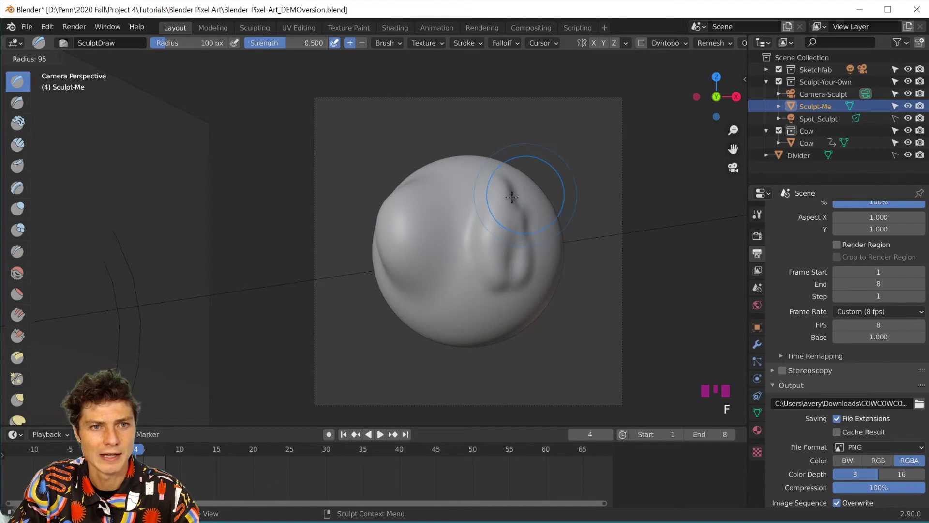
pyautogui.click(492, 197)
pyautogui.moveTo(476, 187); pyautogui.dragTo(453, 216)
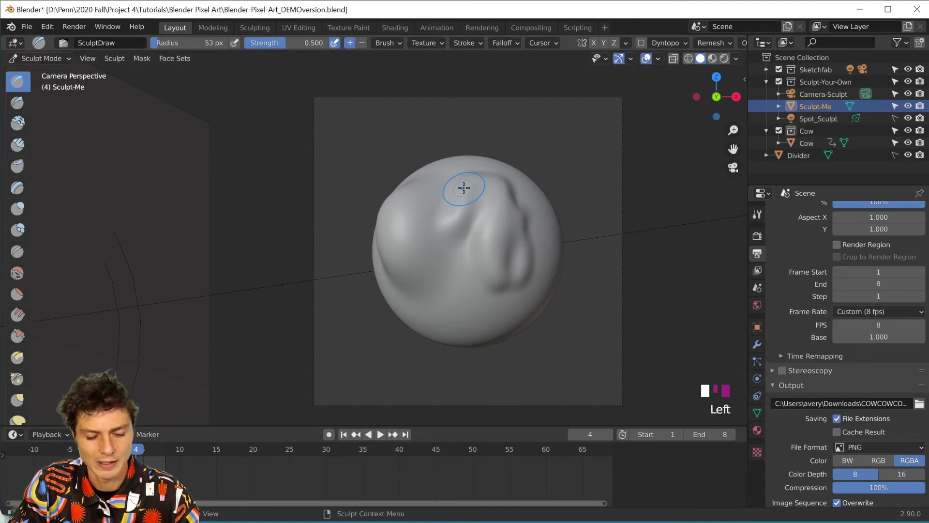
# Raise the Draw brush strength to 0.782 and sculpt a stronger ridge over the right half of the sphere.
pyautogui.hotkey('shift', 'f')
pyautogui.click(503, 207)
pyautogui.moveTo(506, 186)
pyautogui.mouseDown()
pyautogui.moveTo(532, 208)
pyautogui.moveTo(525, 264)
pyautogui.mouseUp()
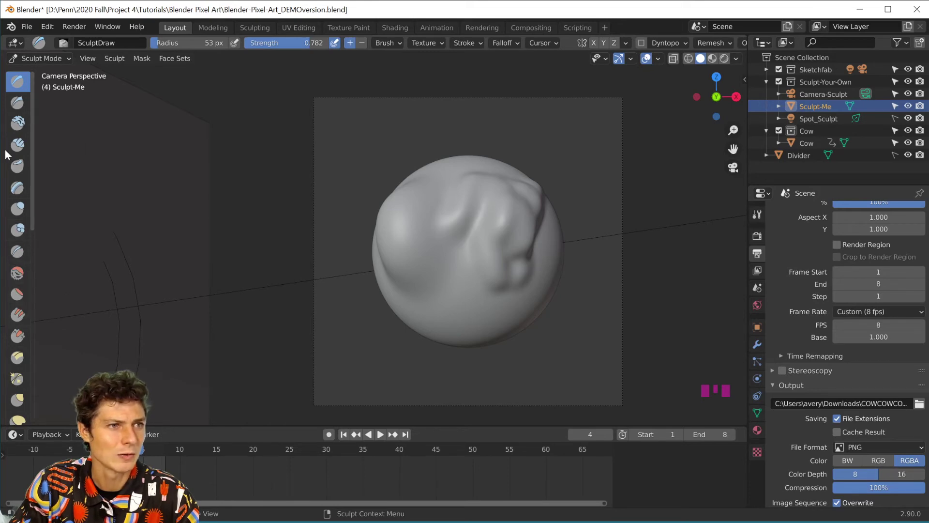
# Build up volume around the front and sides of the sphere with the Clay brush, and return to the camera view.
pyautogui.click(17, 124)
pyautogui.moveTo(480, 208)
pyautogui.mouseDown()
pyautogui.moveTo(483, 228)
pyautogui.moveTo(434, 319)
pyautogui.moveTo(427, 218)
pyautogui.mouseUp()
pyautogui.moveTo(519, 203); pyautogui.dragTo(474, 202, button='middle')
pyautogui.moveTo(495, 153)
pyautogui.mouseDown()
pyautogui.moveTo(508, 208)
pyautogui.moveTo(503, 258)
pyautogui.mouseUp()
pyautogui.moveTo(463, 264)
pyautogui.mouseDown()
pyautogui.moveTo(461, 292)
pyautogui.moveTo(394, 285)
pyautogui.moveTo(428, 199)
pyautogui.mouseUp()
pyautogui.moveTo(415, 229); pyautogui.dragTo(414, 234)
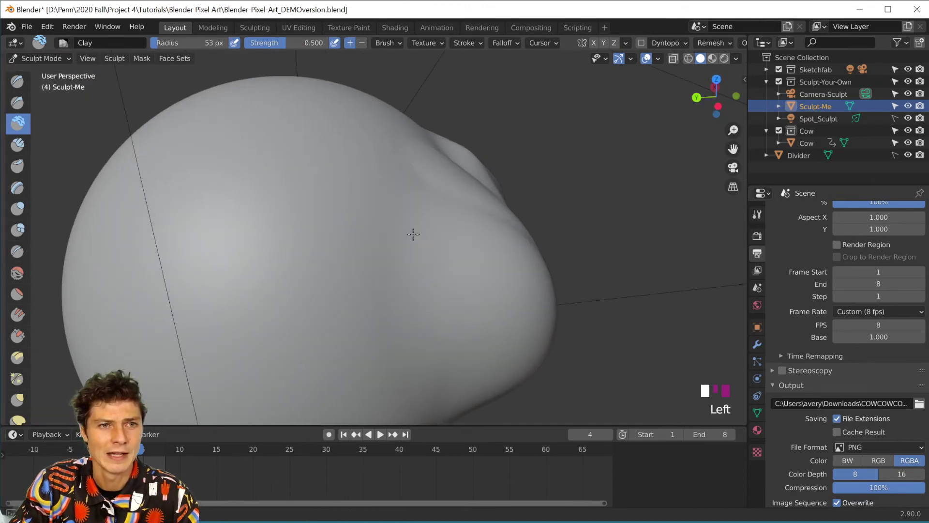
pyautogui.scroll(3, 318, 214)
pyautogui.moveTo(296, 219)
pyautogui.mouseDown()
pyautogui.moveTo(317, 214)
pyautogui.moveTo(303, 217)
pyautogui.moveTo(333, 232)
pyautogui.moveTo(341, 213)
pyautogui.mouseUp()
pyautogui.scroll(-9, 317, 213)
pyautogui.moveTo(394, 240); pyautogui.dragTo(331, 218, button='middle')
pyautogui.moveTo(327, 238); pyautogui.dragTo(333, 243)
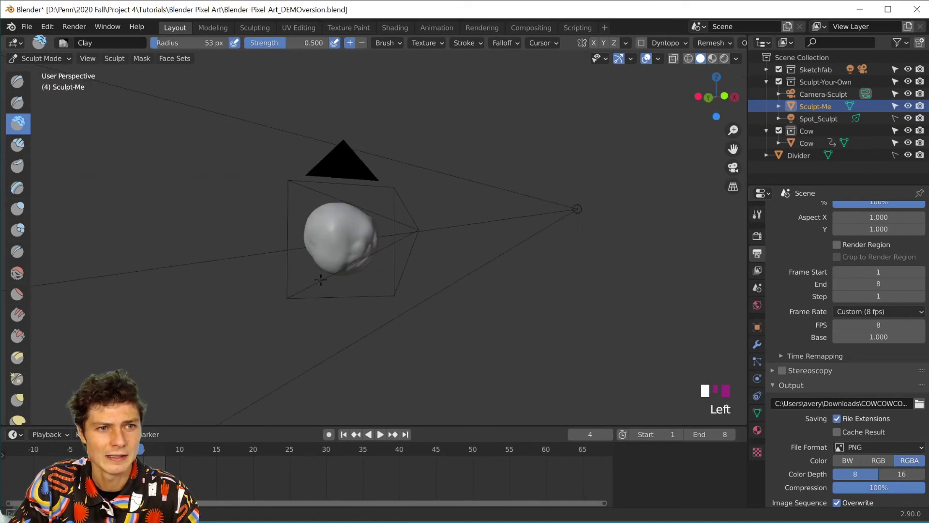
pyautogui.moveTo(393, 227); pyautogui.dragTo(352, 207, button='middle')
pyautogui.moveTo(352, 208)
pyautogui.mouseDown()
pyautogui.moveTo(358, 228)
pyautogui.moveTo(371, 229)
pyautogui.mouseUp()
pyautogui.scroll(3, 371, 229)
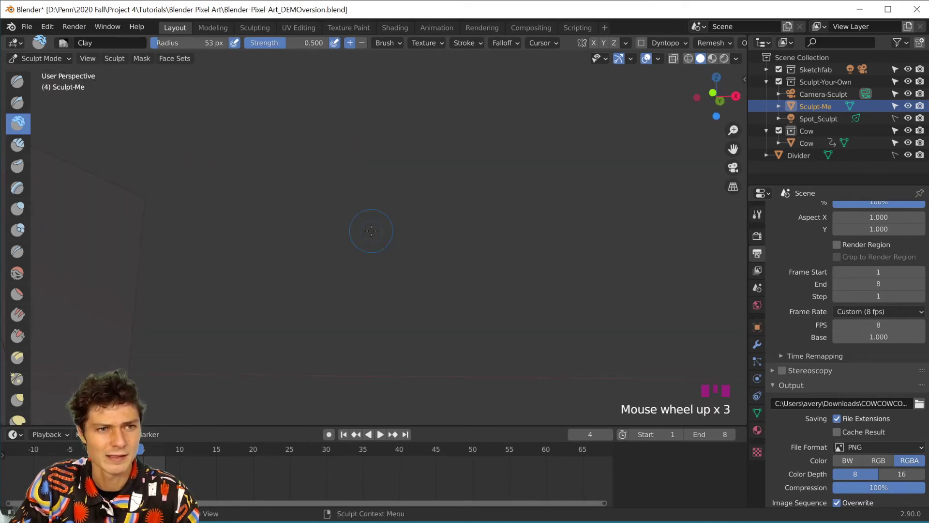
pyautogui.scroll(-2, 371, 230)
pyautogui.press('KP_0')
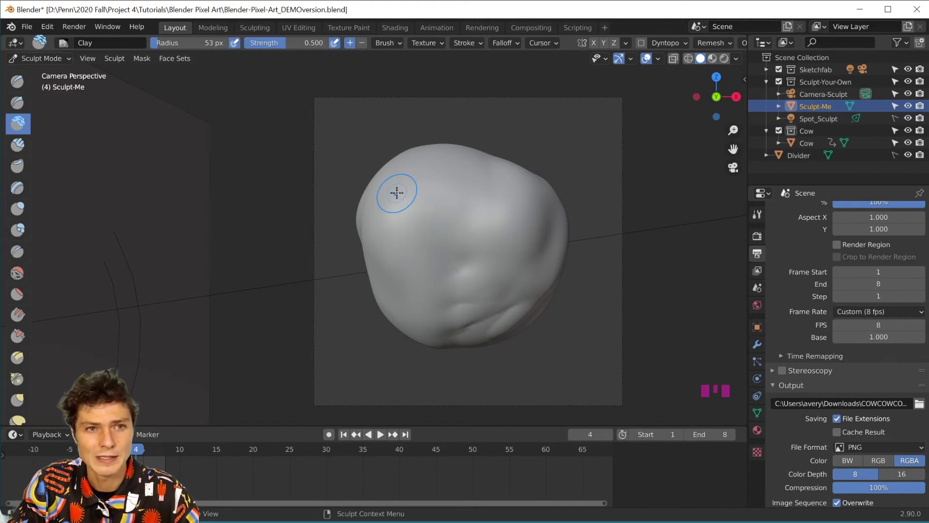
# Leave the camera view of the sculpt and look through the active camera again.
pyautogui.press('`')
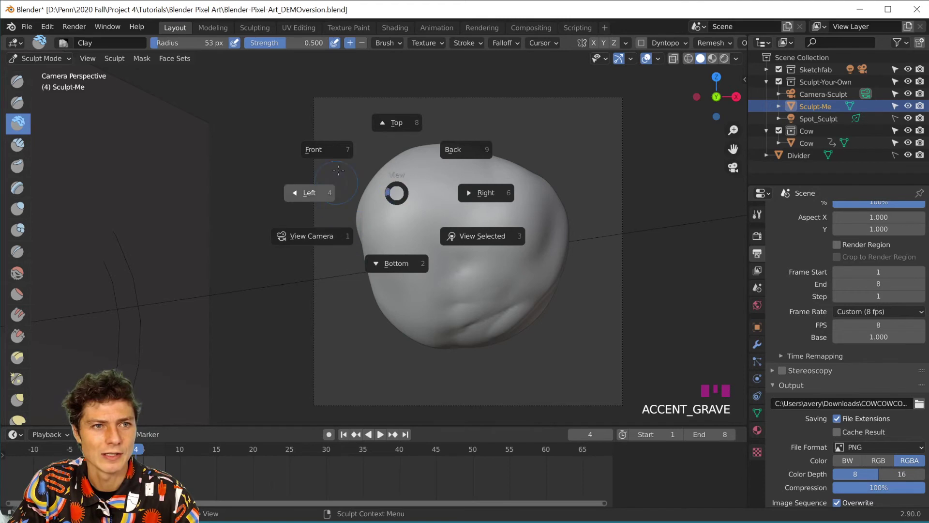
pyautogui.click(308, 235)
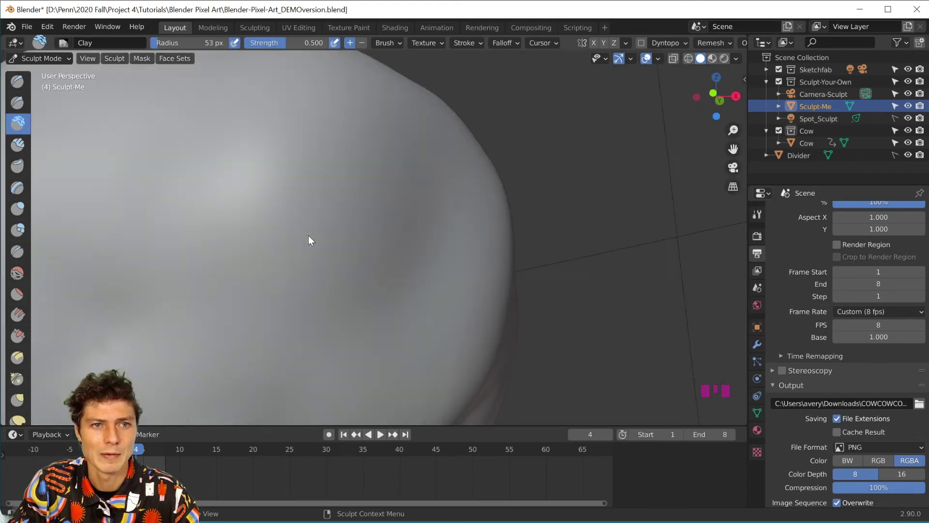
pyautogui.press('`')
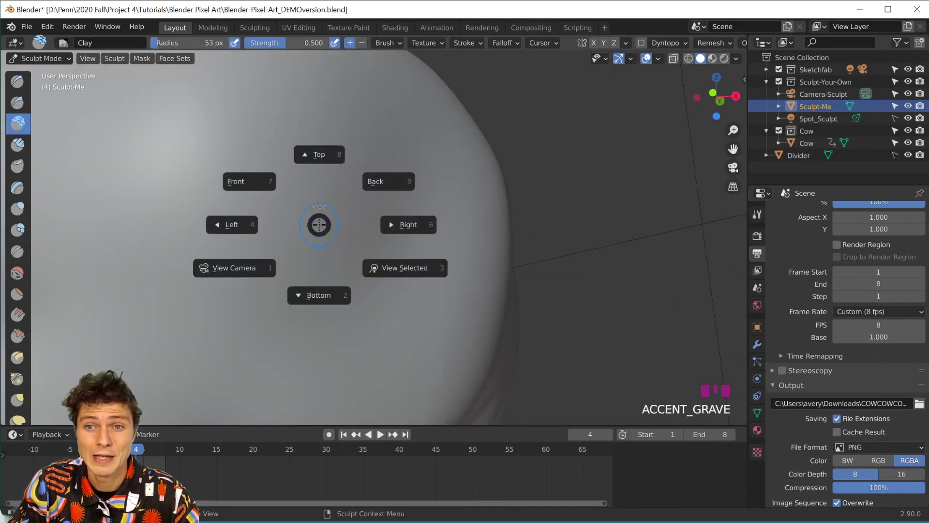
pyautogui.click(238, 266)
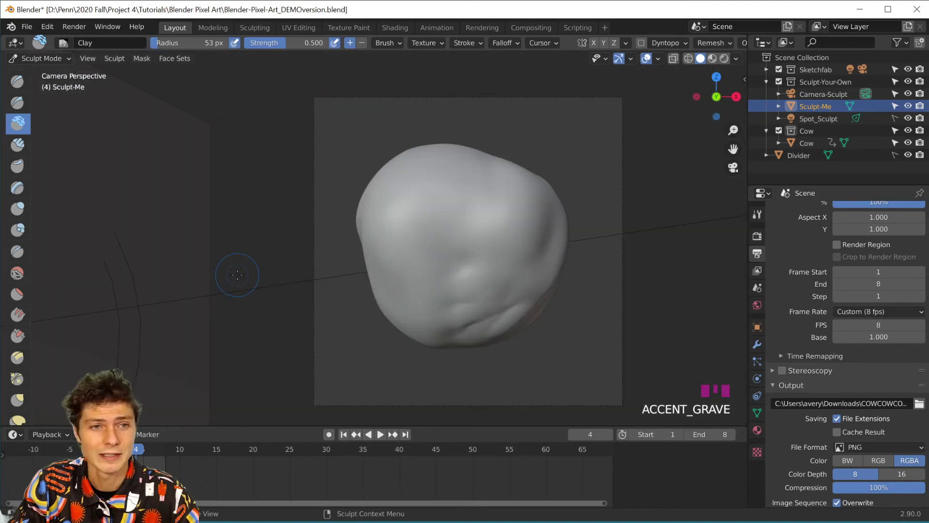
# Sculpt pronounced curved ridges across the front of the form with the Draw brush.
pyautogui.click(17, 81)
pyautogui.moveTo(450, 224)
pyautogui.mouseDown()
pyautogui.moveTo(515, 193)
pyautogui.moveTo(538, 251)
pyautogui.mouseUp()
pyautogui.moveTo(388, 191)
pyautogui.mouseDown()
pyautogui.moveTo(411, 252)
pyautogui.moveTo(489, 160)
pyautogui.moveTo(485, 309)
pyautogui.moveTo(552, 208)
pyautogui.moveTo(377, 243)
pyautogui.moveTo(369, 285)
pyautogui.mouseUp()
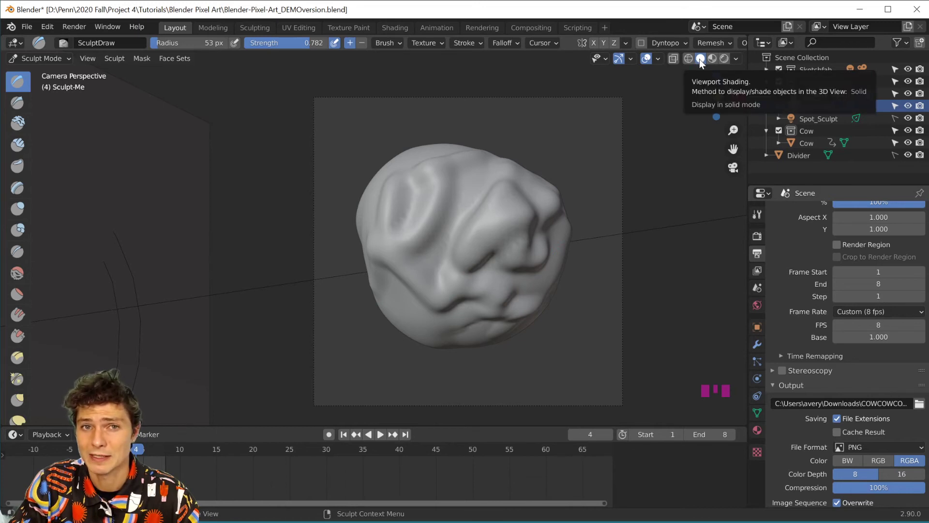
# Display the sculpt in rendered shading and return to Object Mode.
pyautogui.click(724, 58)
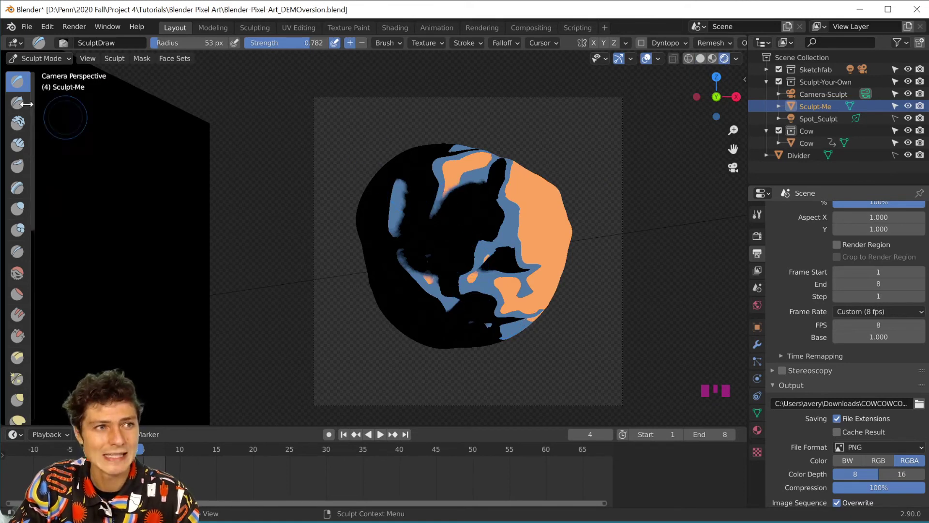
pyautogui.click(23, 59)
pyautogui.click(23, 69)
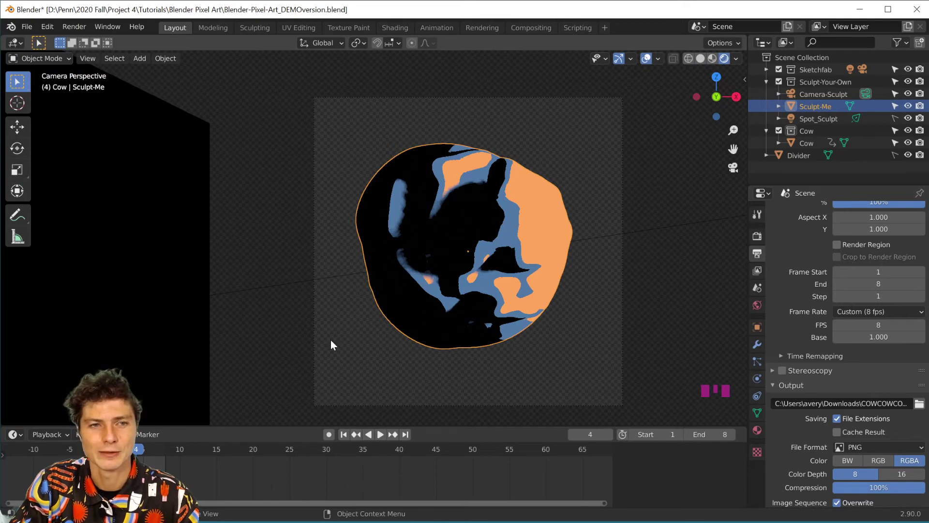
# Apply smooth shading to the sculpted form.
pyautogui.click(158, 106)
pyautogui.click(170, 56)
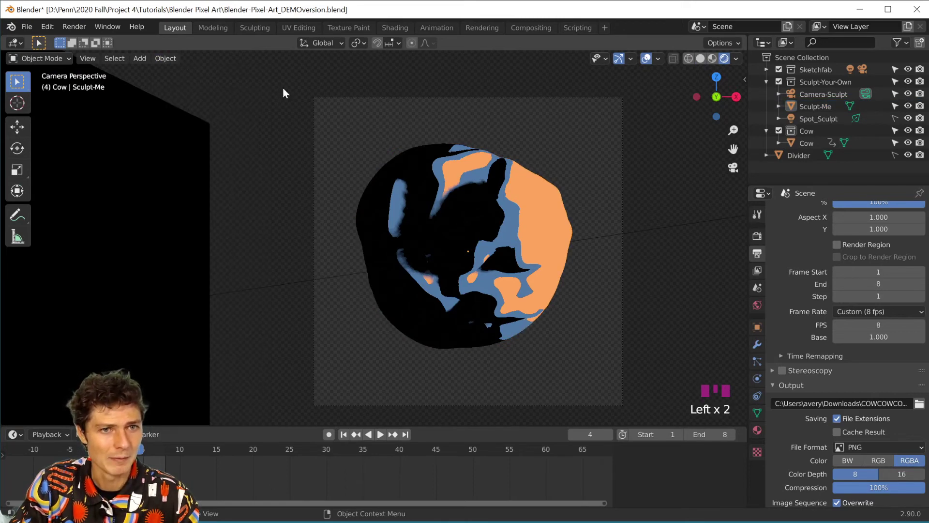
pyautogui.click(525, 196)
pyautogui.click(175, 57)
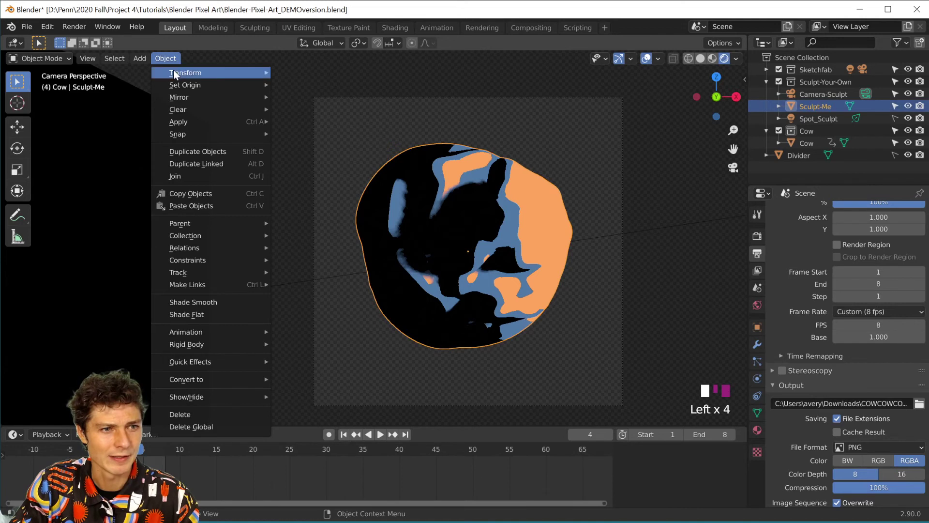
pyautogui.click(202, 301)
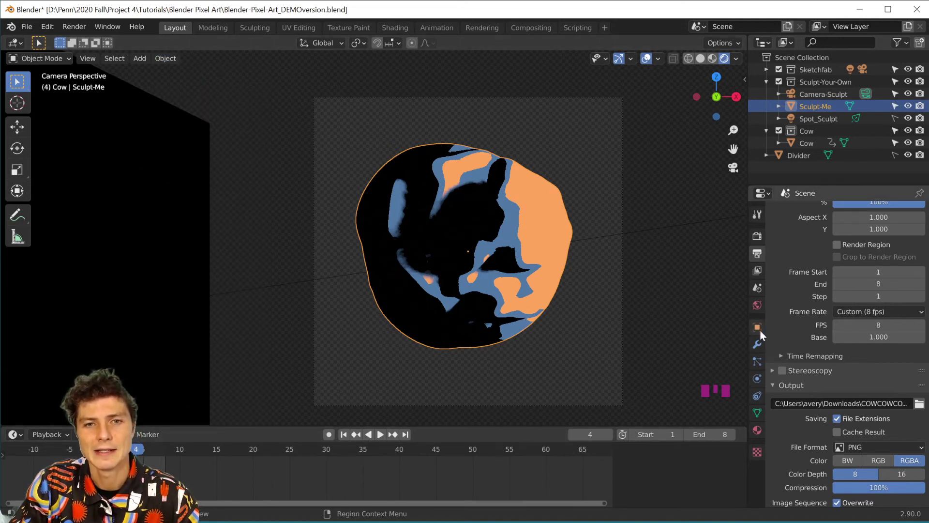
# Move the orange highlight stop on the Toon material's color ramp to position 0.731.
pyautogui.click(759, 431)
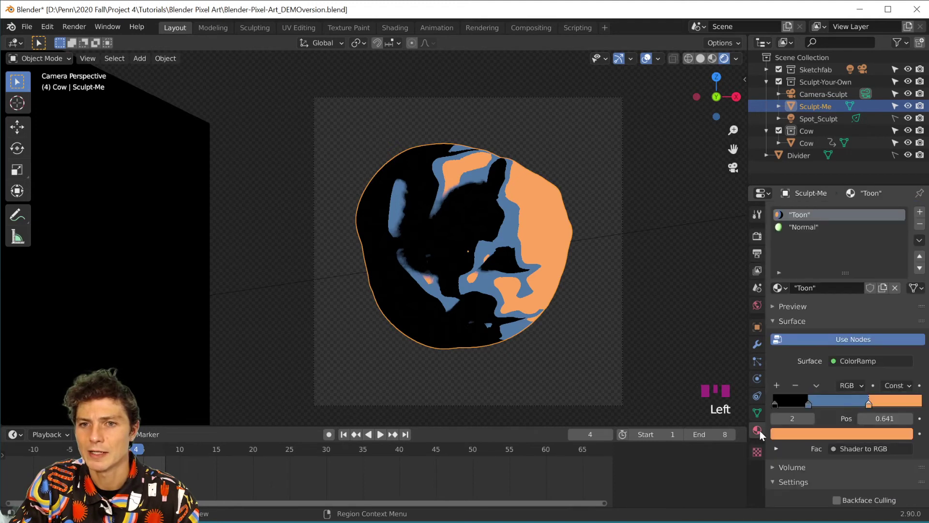
pyautogui.click(893, 400)
pyautogui.click(867, 407)
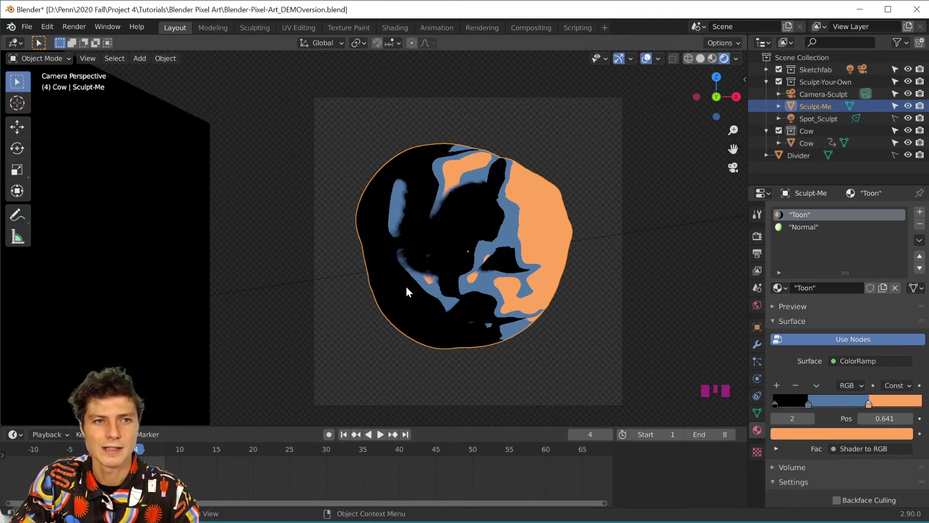
pyautogui.moveTo(869, 403)
pyautogui.mouseDown()
pyautogui.moveTo(912, 399)
pyautogui.moveTo(833, 410)
pyautogui.moveTo(845, 411)
pyautogui.mouseUp()
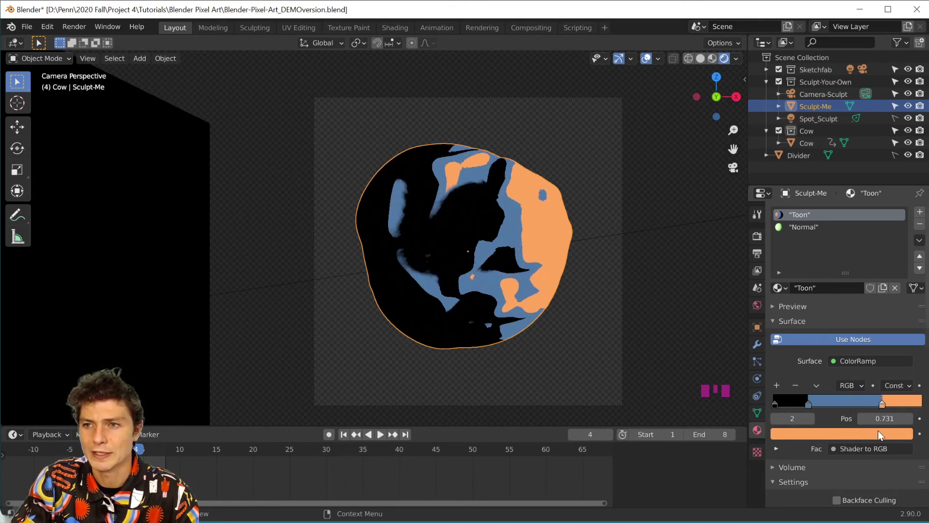
# Recolor the ramp's highlight stop pale cyan, with hue 0.502 and saturation 0.422, and move the blue stop to position 0.318.
pyautogui.click(864, 434)
pyautogui.moveTo(856, 307); pyautogui.dragTo(849, 285)
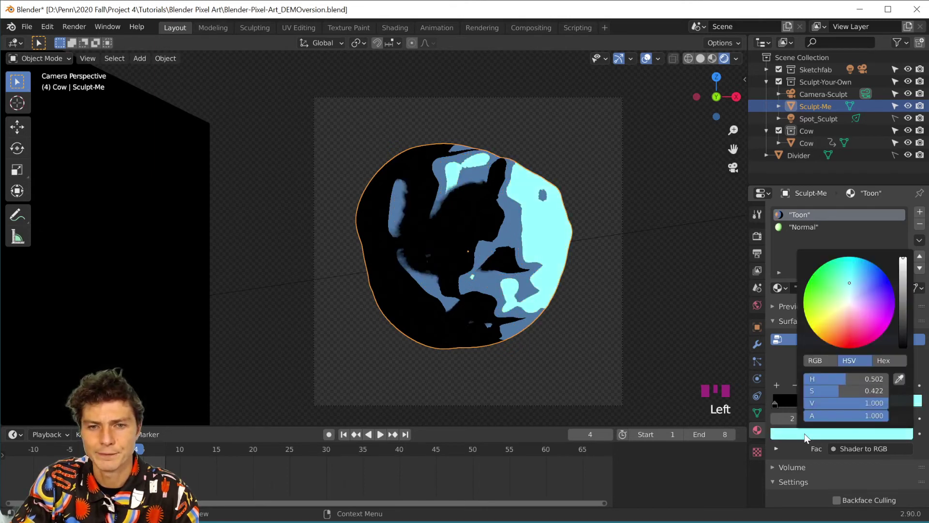
pyautogui.moveTo(809, 403)
pyautogui.mouseDown()
pyautogui.moveTo(859, 402)
pyautogui.moveTo(811, 400)
pyautogui.moveTo(821, 400)
pyautogui.mouseUp()
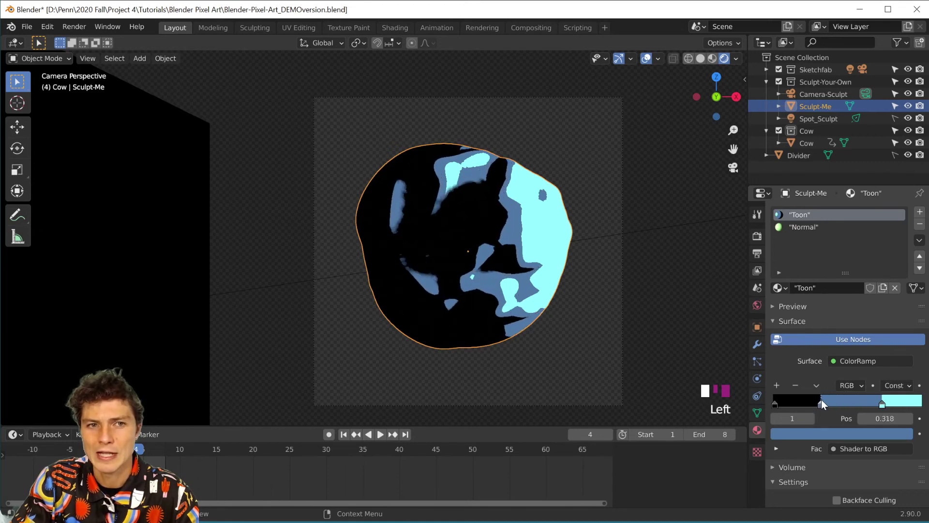
# Try an extra olive-green stop at position 0.507 on the Toon color ramp, and remove it again.
pyautogui.click(776, 386)
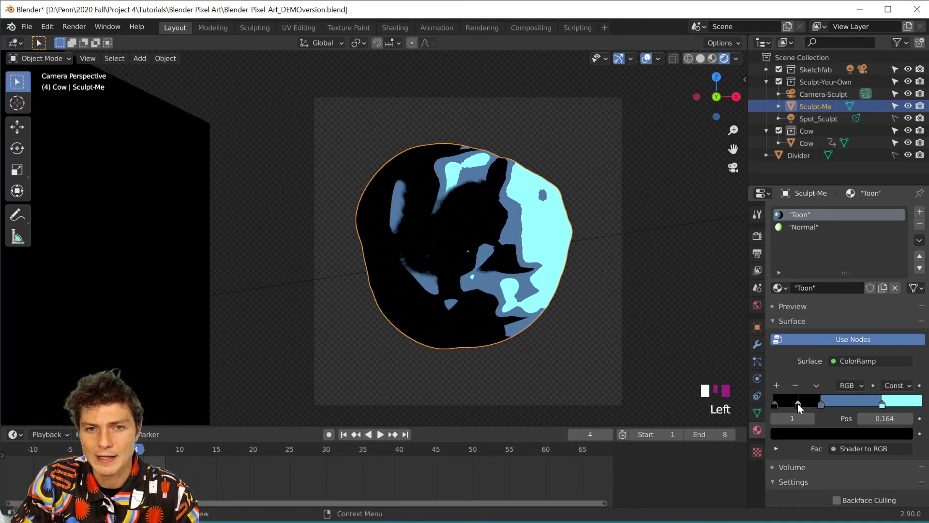
pyautogui.moveTo(794, 402); pyautogui.dragTo(851, 405)
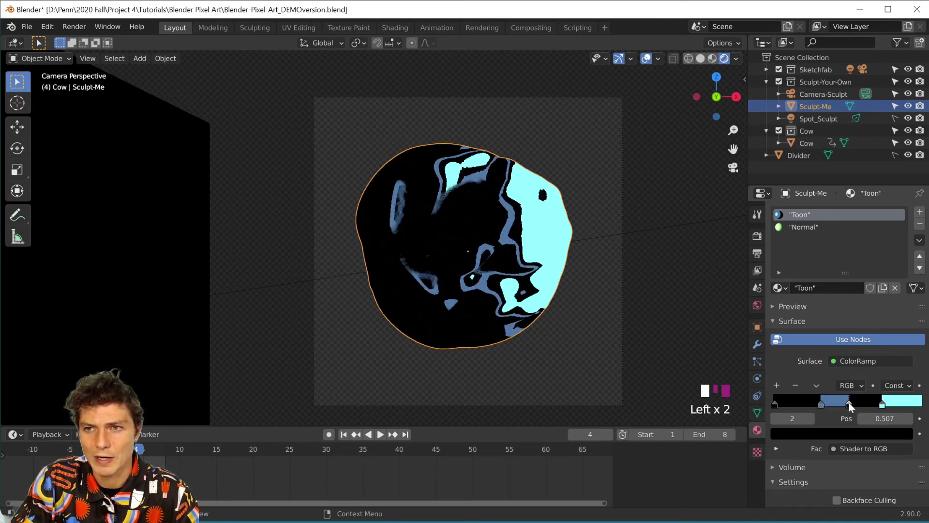
pyautogui.click(853, 434)
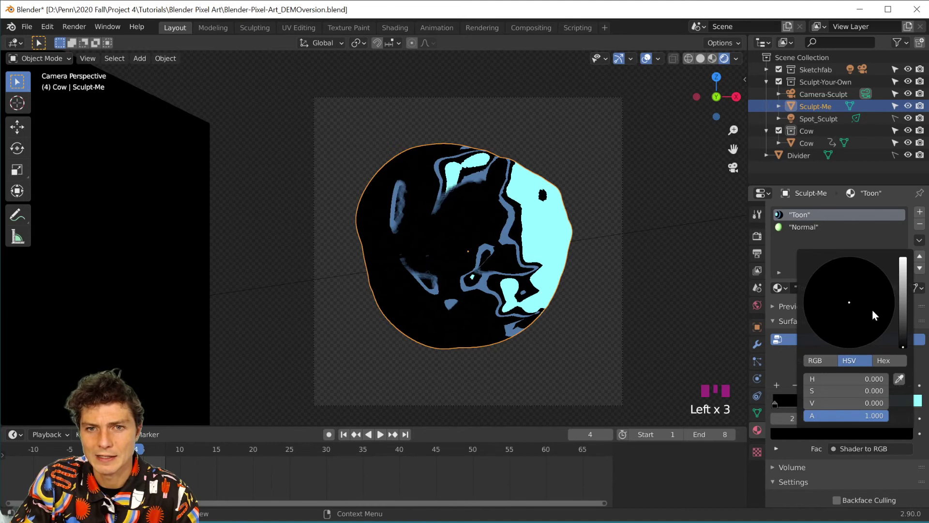
pyautogui.click(903, 288)
pyautogui.moveTo(855, 286); pyautogui.dragTo(821, 317)
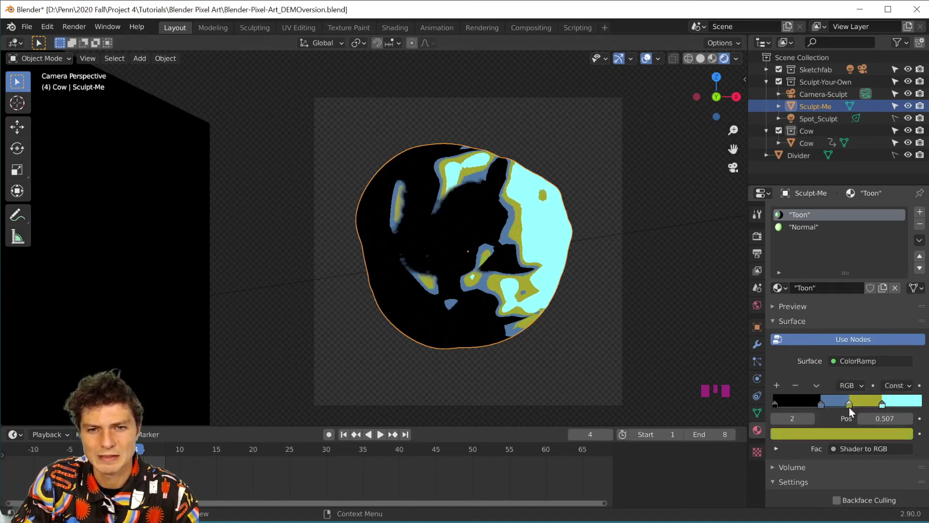
pyautogui.click(796, 385)
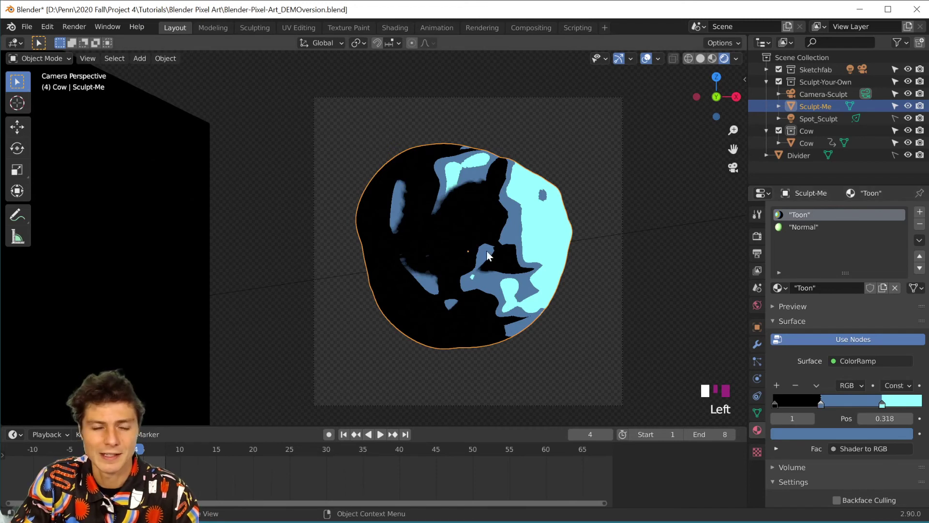
# Recolor the black shadow stop of the Toon color ramp to a very dark purple.
pyautogui.click(774, 404)
pyautogui.click(790, 434)
pyautogui.moveTo(903, 282); pyautogui.dragTo(903, 338)
pyautogui.moveTo(850, 305)
pyautogui.mouseDown()
pyautogui.moveTo(821, 275)
pyautogui.moveTo(812, 286)
pyautogui.moveTo(837, 316)
pyautogui.moveTo(863, 315)
pyautogui.mouseUp()
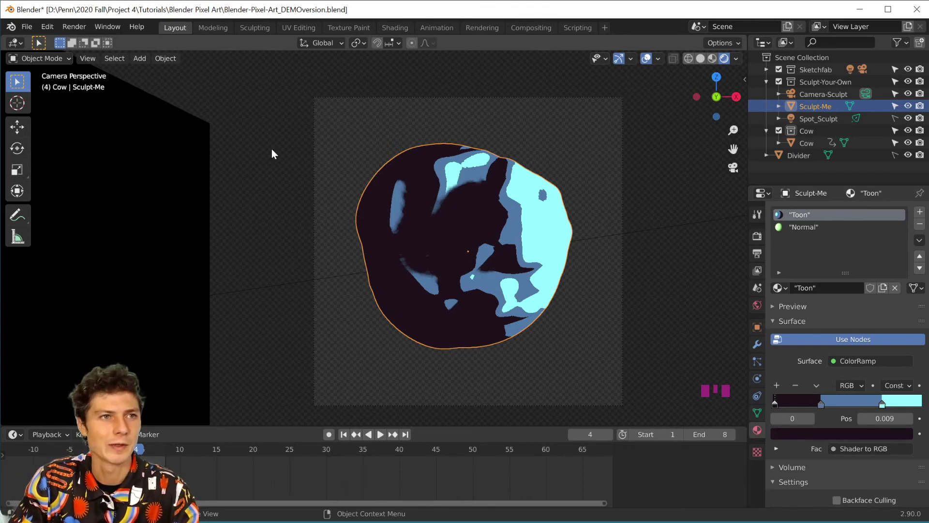
# Render a still image of the sculpt, inspect the pixelated result enlarged, and close the render window.
pyautogui.click(68, 27)
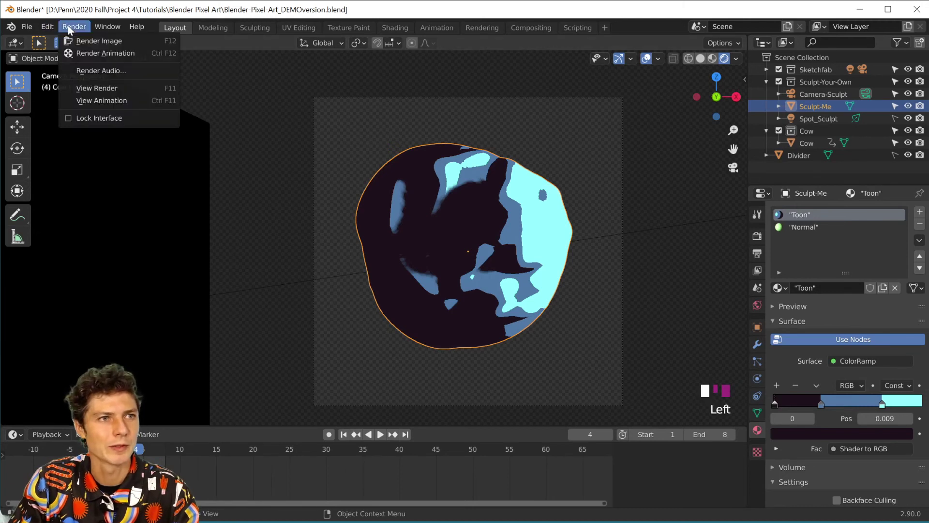
pyautogui.click(73, 40)
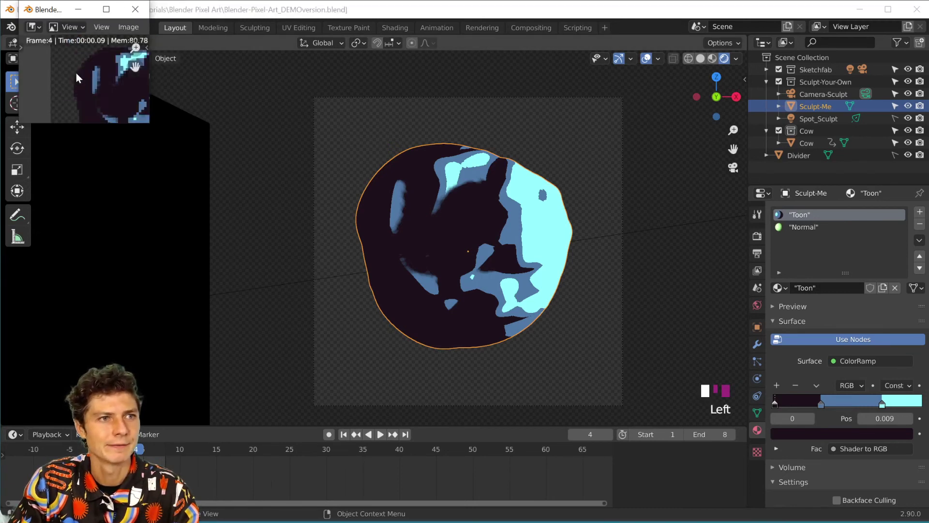
pyautogui.moveTo(149, 126); pyautogui.dragTo(542, 391)
pyautogui.scroll(5, 419, 280)
pyautogui.scroll(-2, 341, 231)
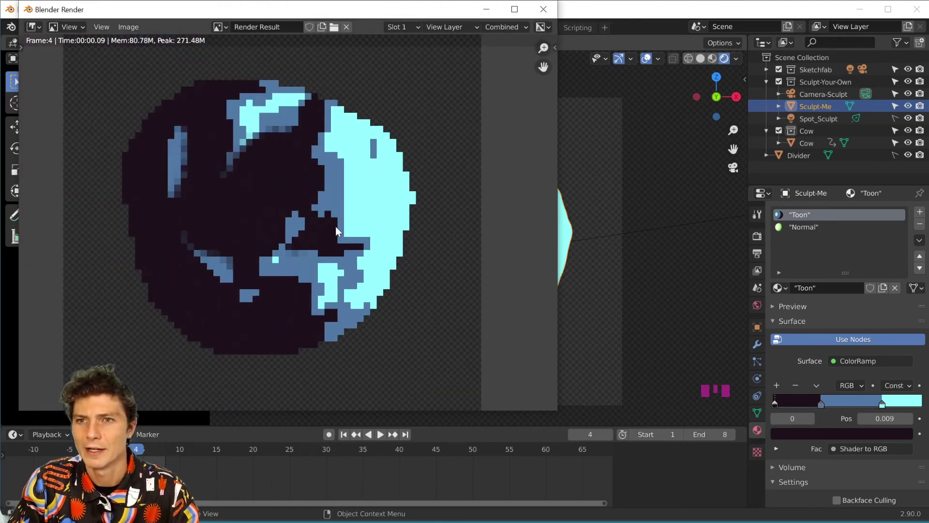
pyautogui.click(544, 9)
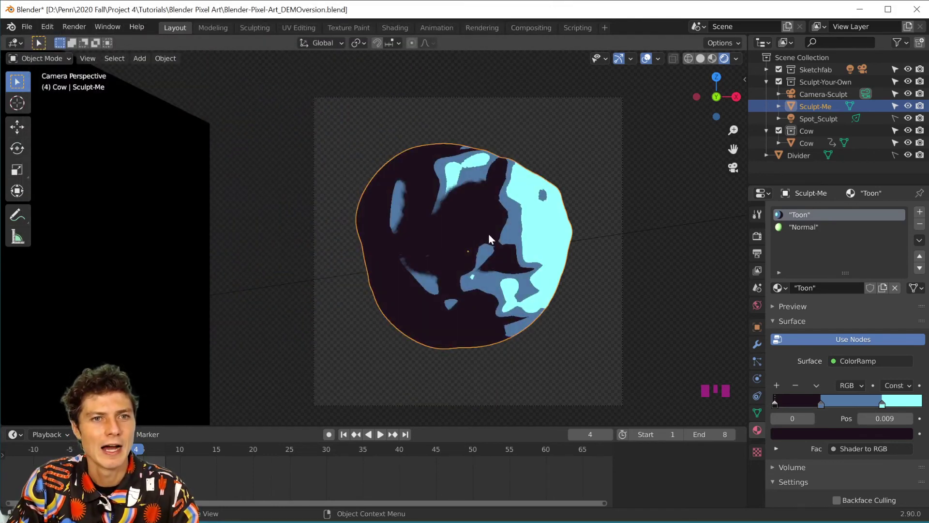
# Insert a Location, Rotation & Scale keyframe for the sculpt at frame 1.
pyautogui.hotkey('shift', 'Left')
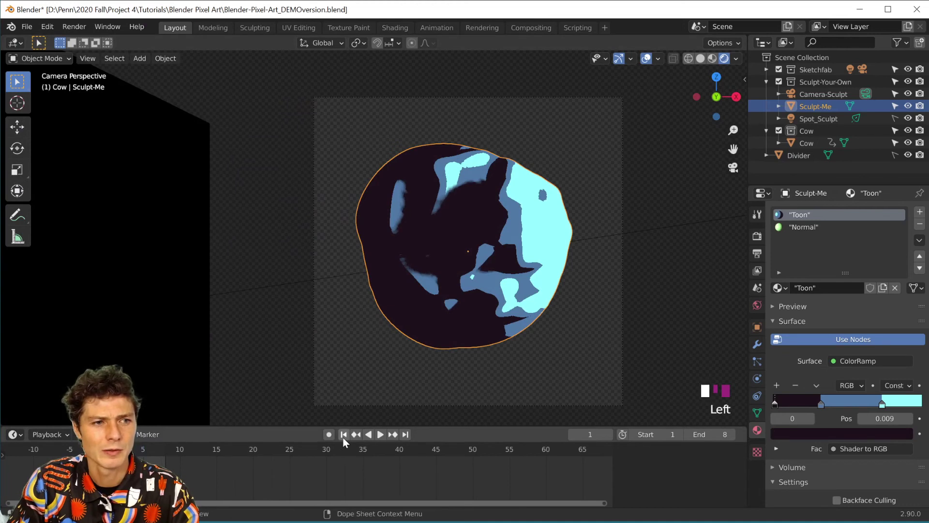
pyautogui.click(458, 214)
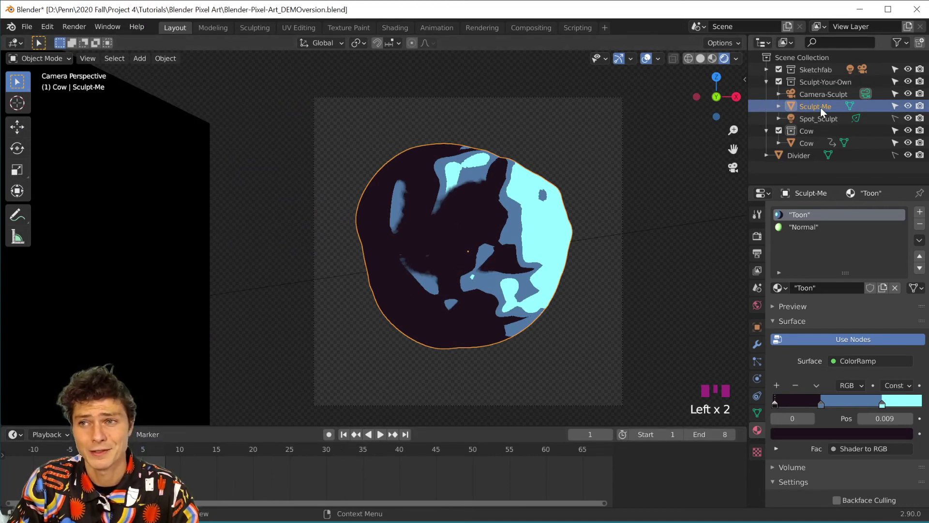
pyautogui.press('i')
pyautogui.click(463, 240)
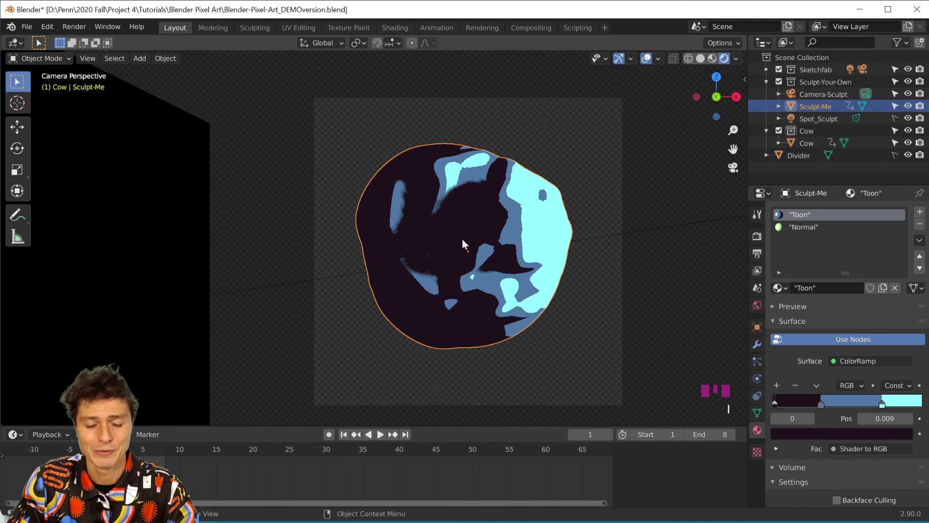
# At frame 9, set the sculpt's Z rotation to 360° and insert a Location, Rotation & Scale keyframe.
pyautogui.press('n')
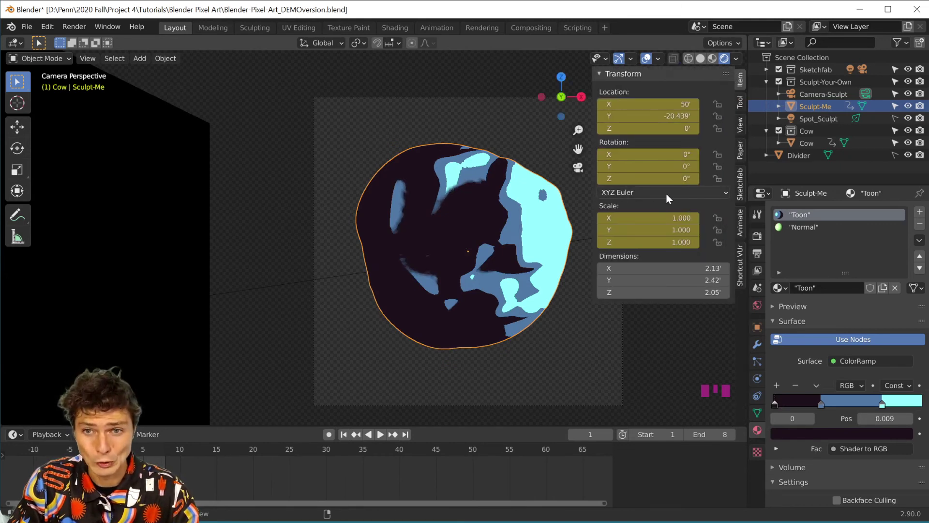
pyautogui.click(591, 434)
pyautogui.write('9')
pyautogui.press('Return')
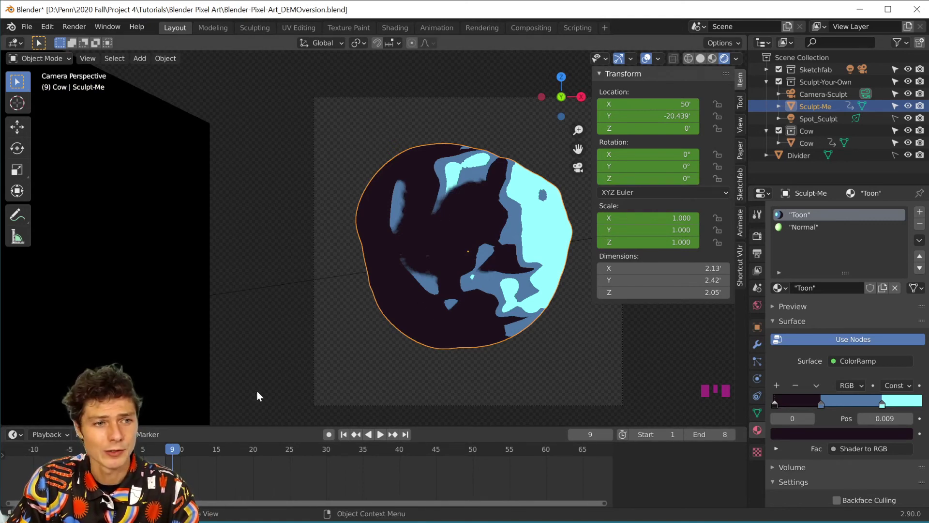
pyautogui.click(649, 178)
pyautogui.press('Left')
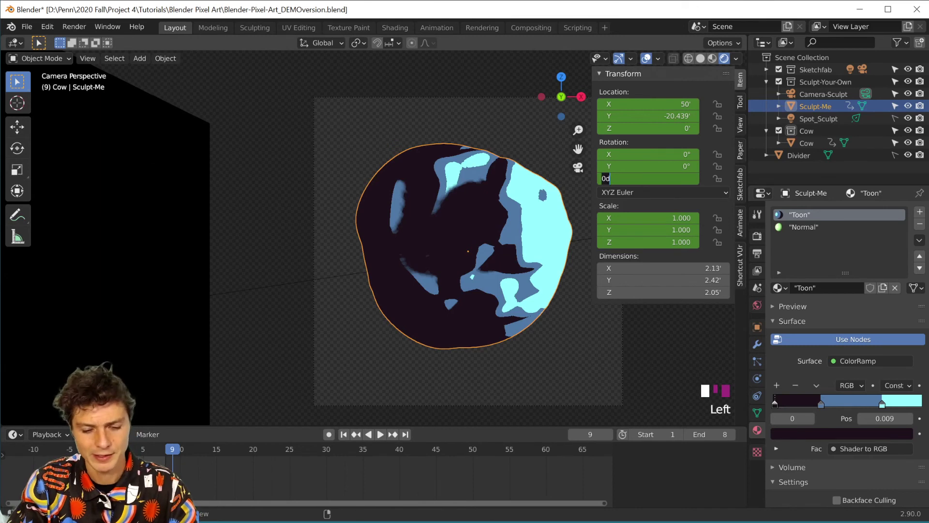
pyautogui.write('360')
pyautogui.press('Return')
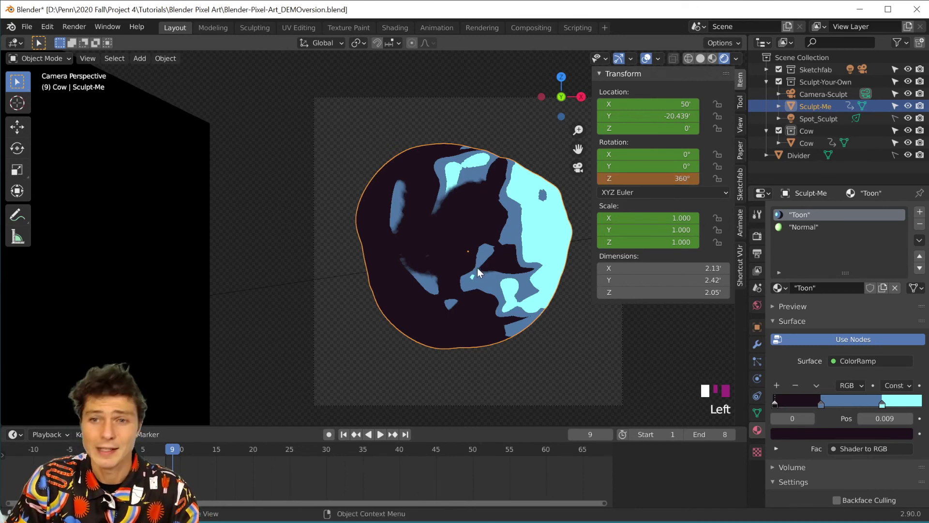
pyautogui.press('i')
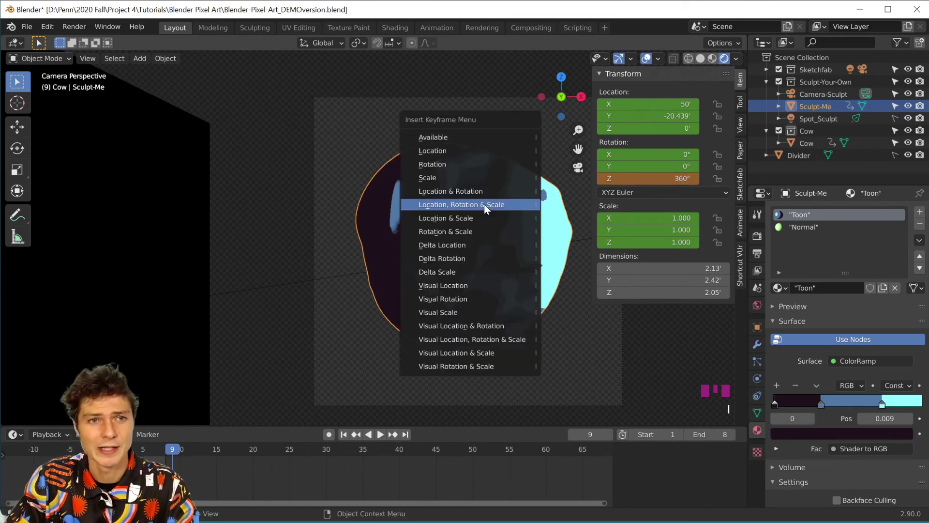
pyautogui.click(484, 205)
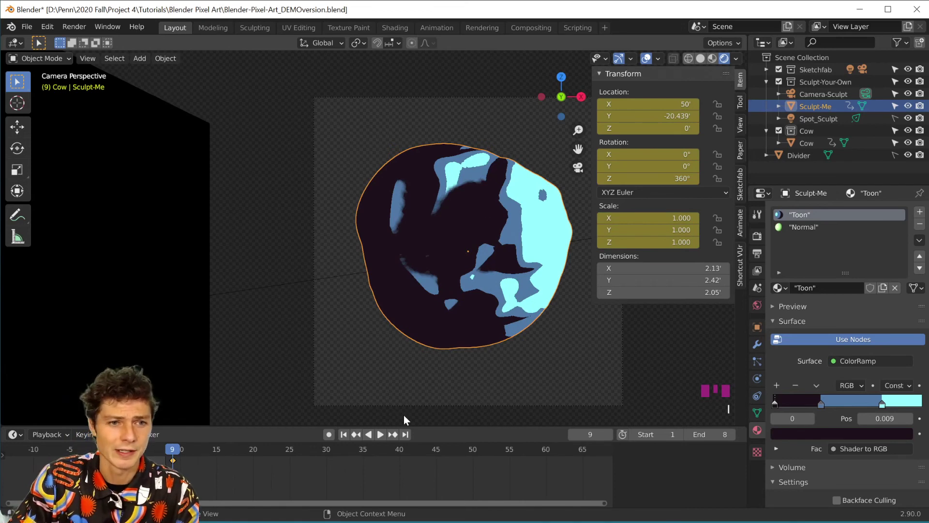
# Set the spin's keyframe handle type to Vector, playing the animation before and after to compare its motion.
pyautogui.click(381, 435)
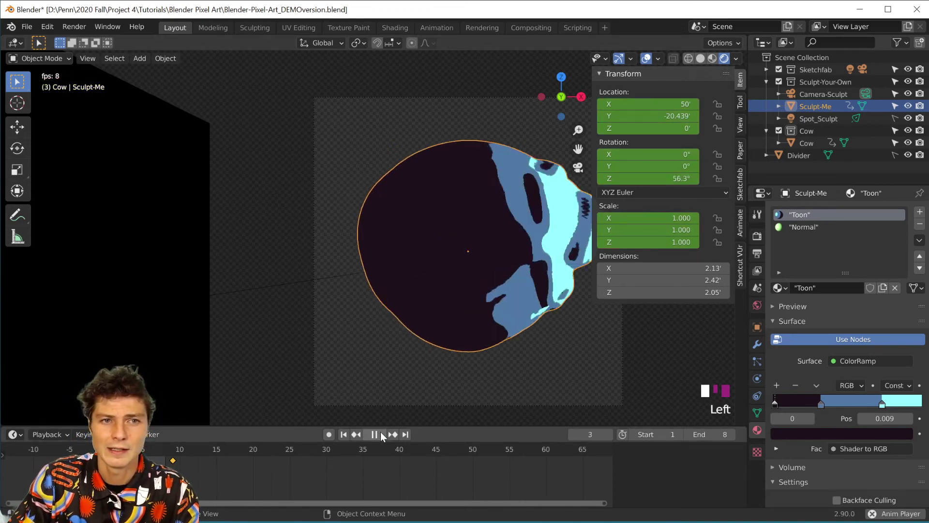
pyautogui.click(380, 434)
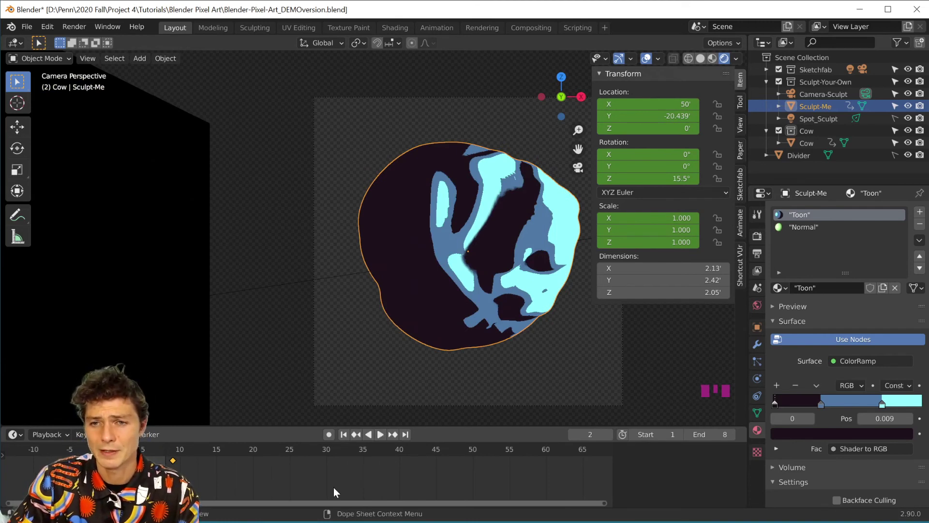
pyautogui.press('v')
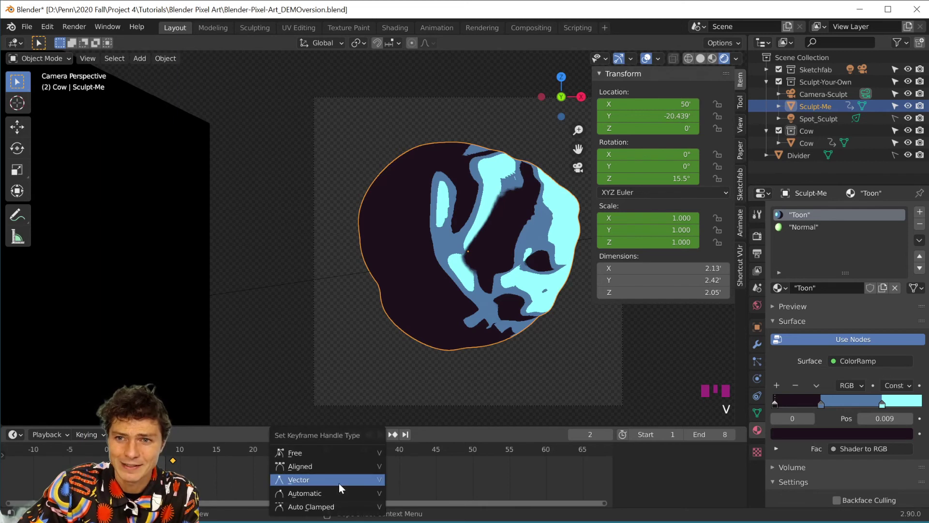
pyautogui.click(339, 483)
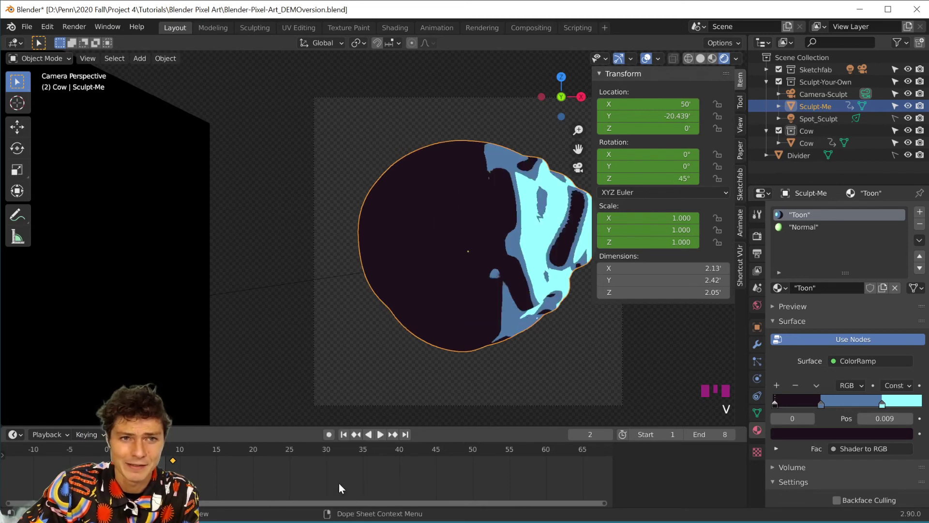
pyautogui.click(379, 435)
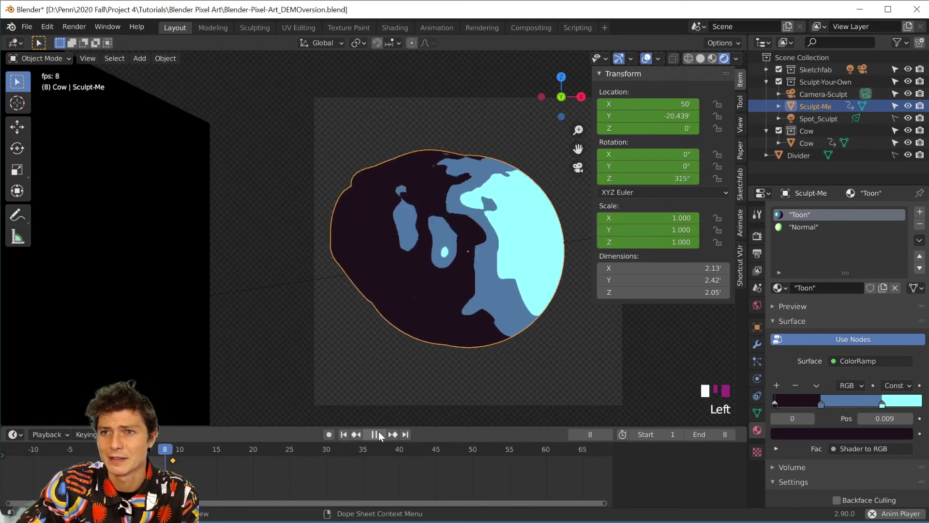
pyautogui.click(380, 435)
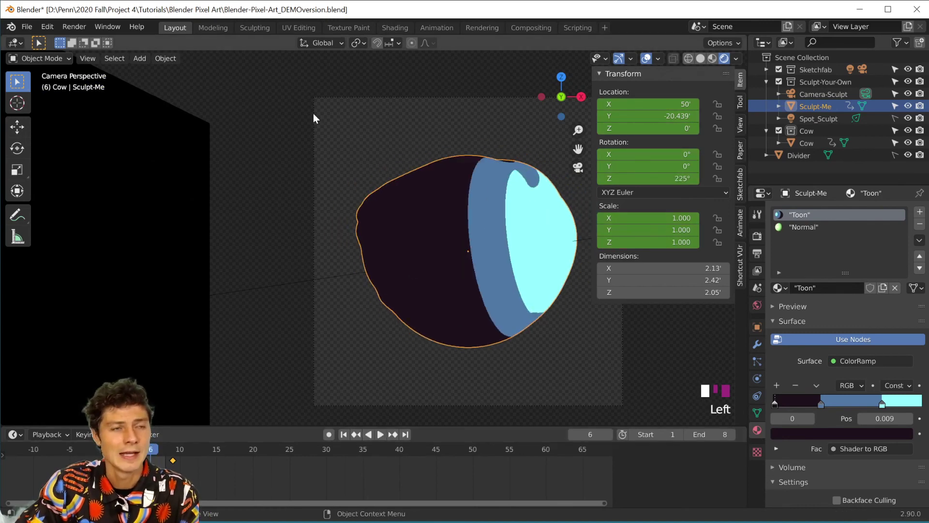
# Create a new folder named SCULPTURE in Downloads while choosing the render output location.
pyautogui.click(75, 28)
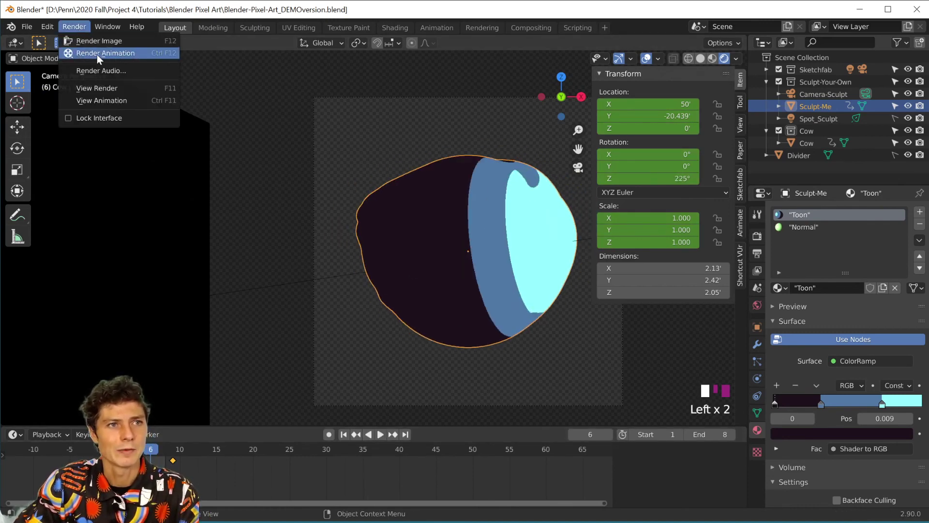
pyautogui.scroll(-14, 784, 340)
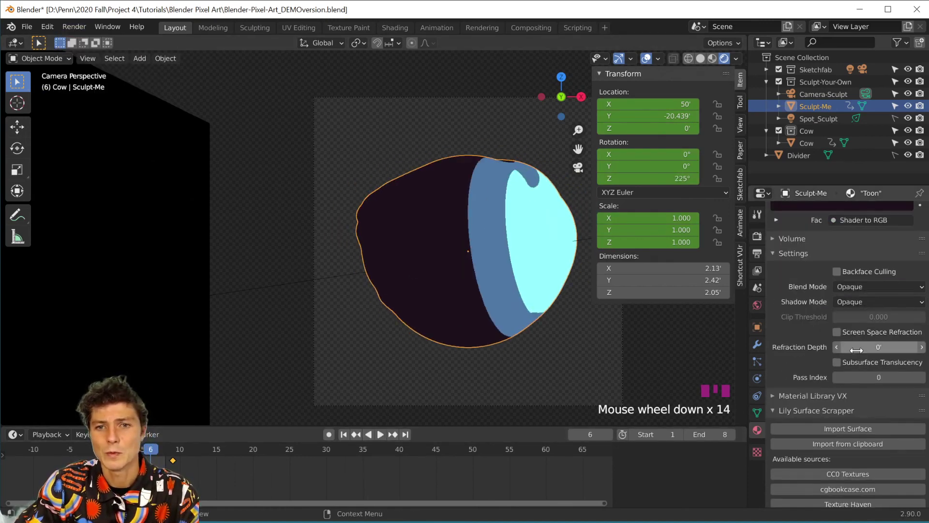
pyautogui.scroll(-3, 856, 350)
pyautogui.click(758, 253)
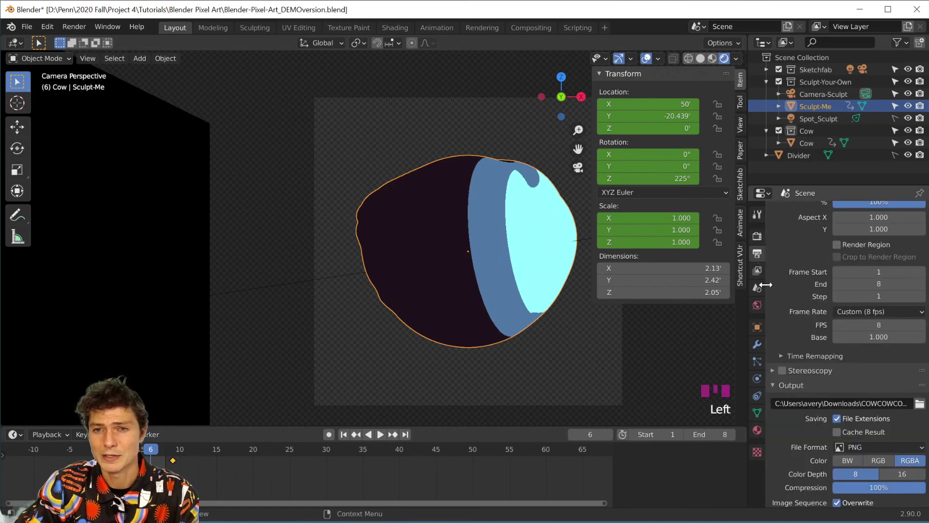
pyautogui.click(920, 405)
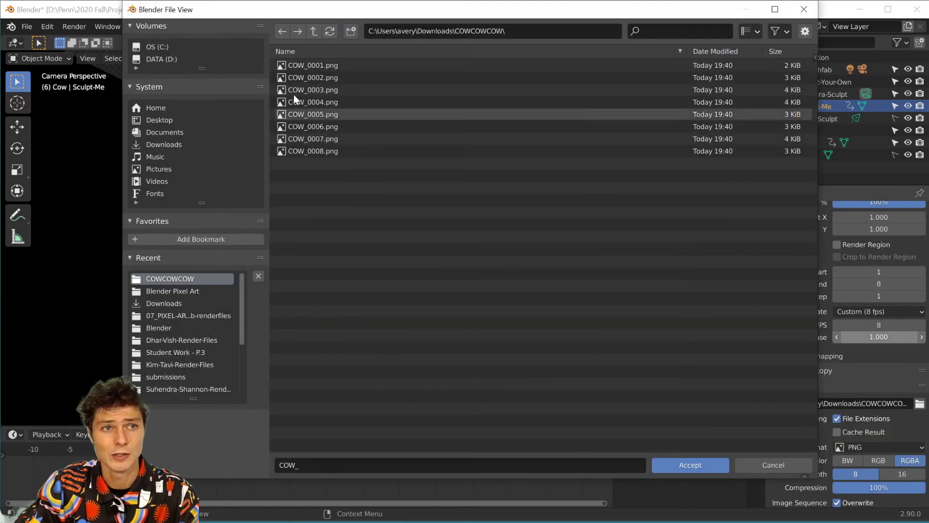
pyautogui.click(314, 31)
pyautogui.click(351, 31)
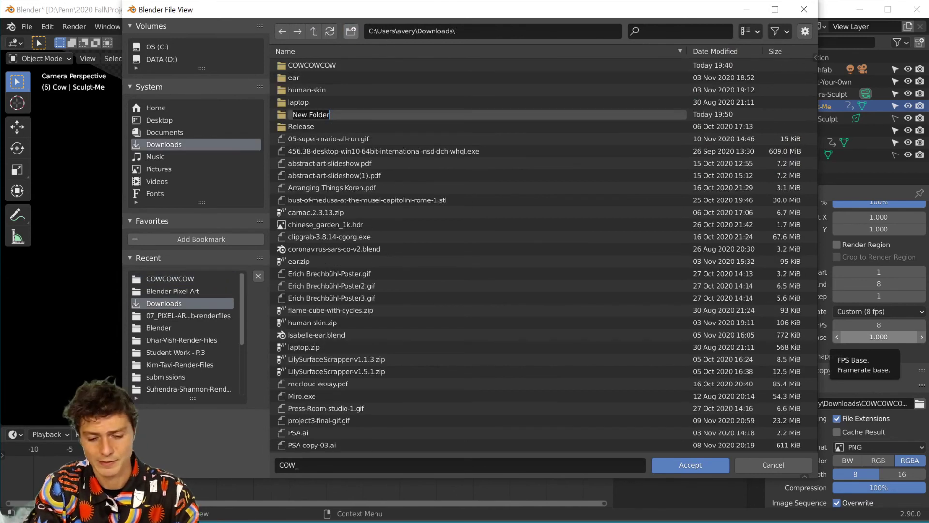
pyautogui.write('SCULPTURE')
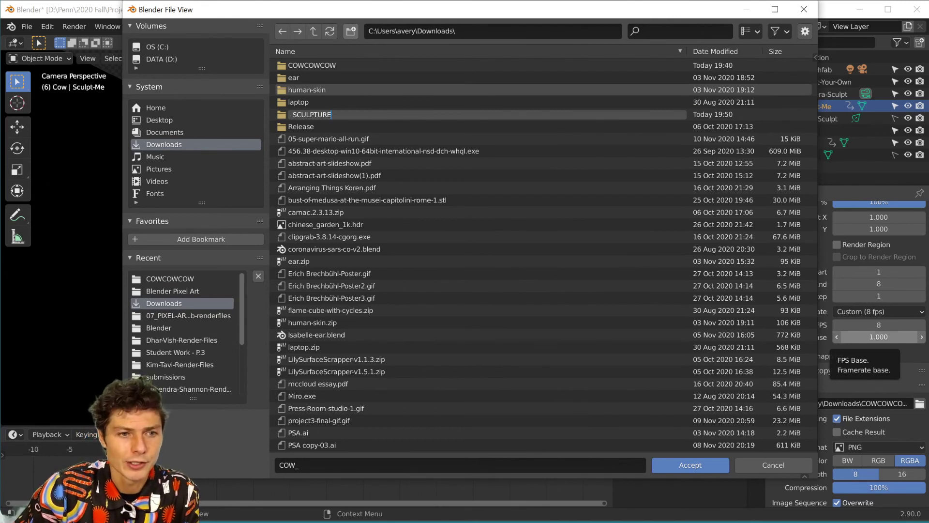
pyautogui.press('Return')
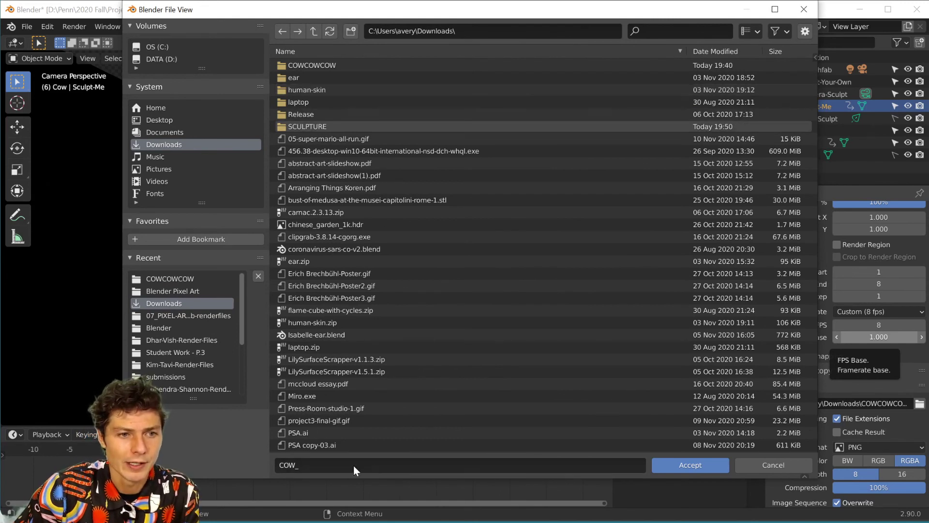
# Set the render output to the SCULPTURE folder with the file name prefix SCULPTURE_, and render the animation.
pyautogui.doubleClick(307, 126)
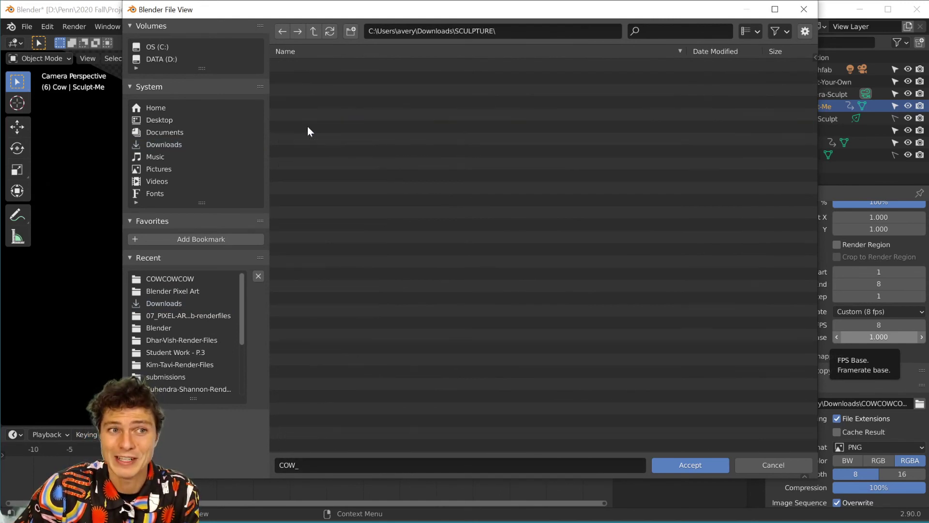
pyautogui.click(292, 467)
pyautogui.doubleClick(293, 467)
pyautogui.write('SCULPTURE_')
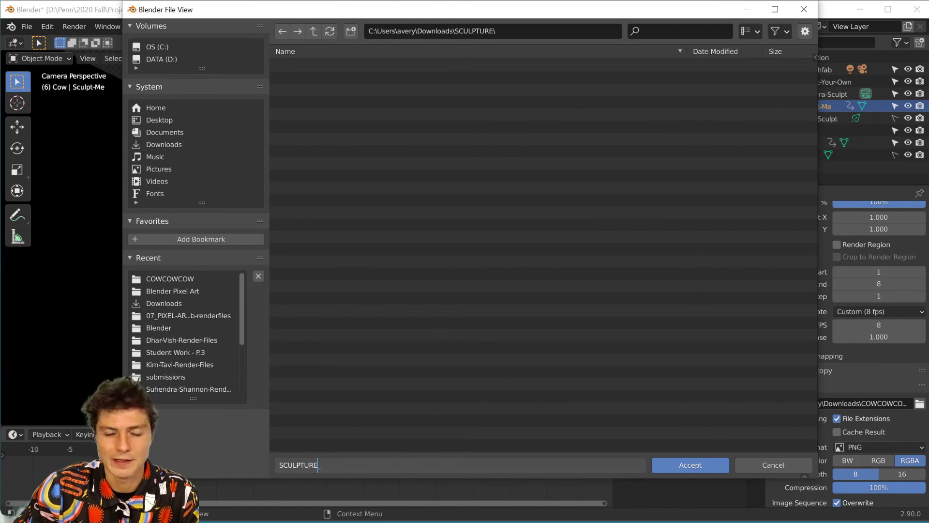
pyautogui.click(699, 466)
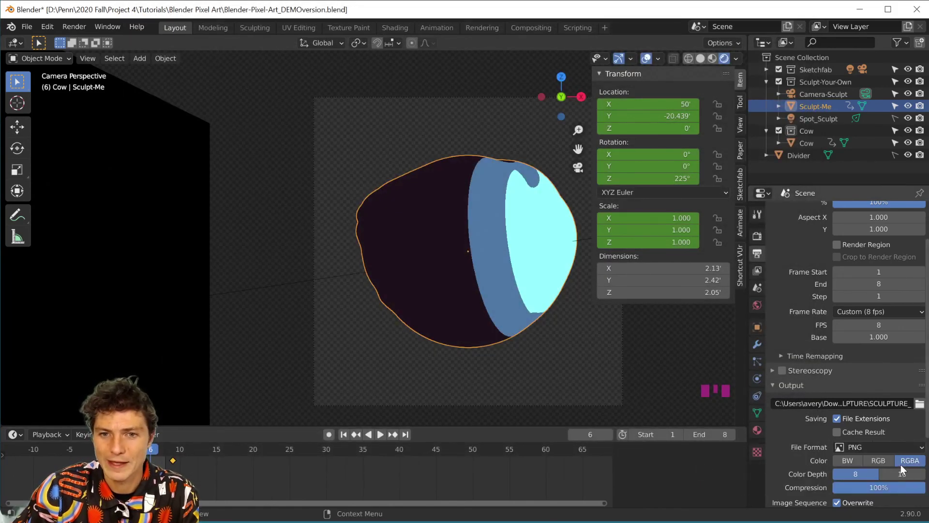
pyautogui.click(74, 26)
pyautogui.click(89, 53)
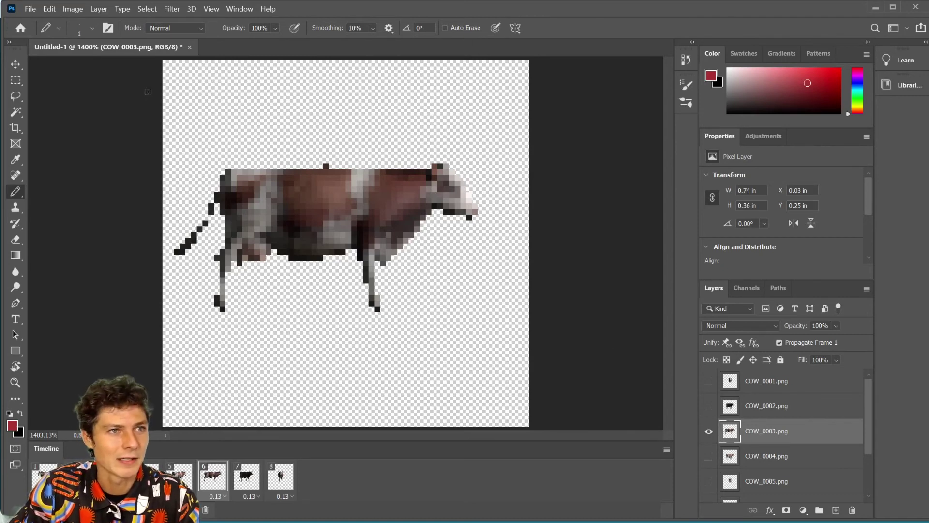
# Switch to Photoshop and load SCULPTURE_0001.png through SCULPTURE_0008.png from the SCULPTURE folder into a new layer stack.
pyautogui.click(30, 8)
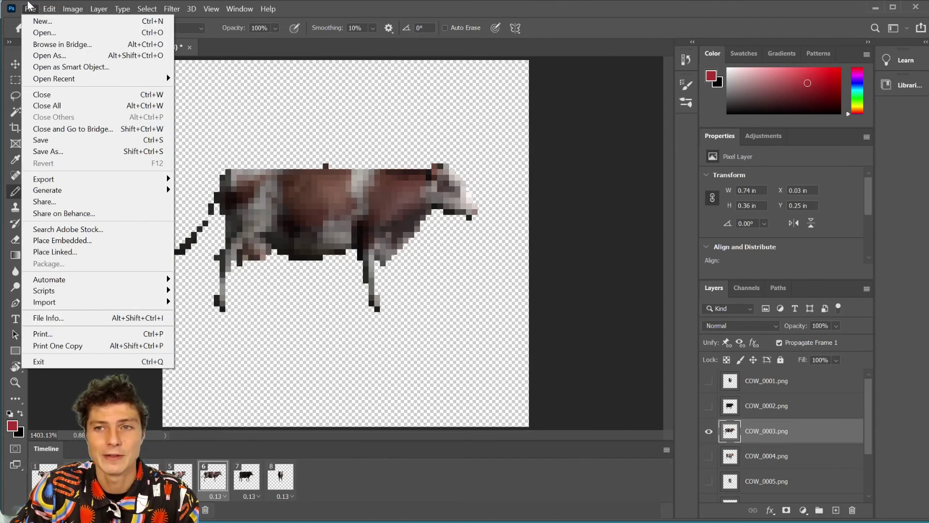
pyautogui.moveTo(83, 292)
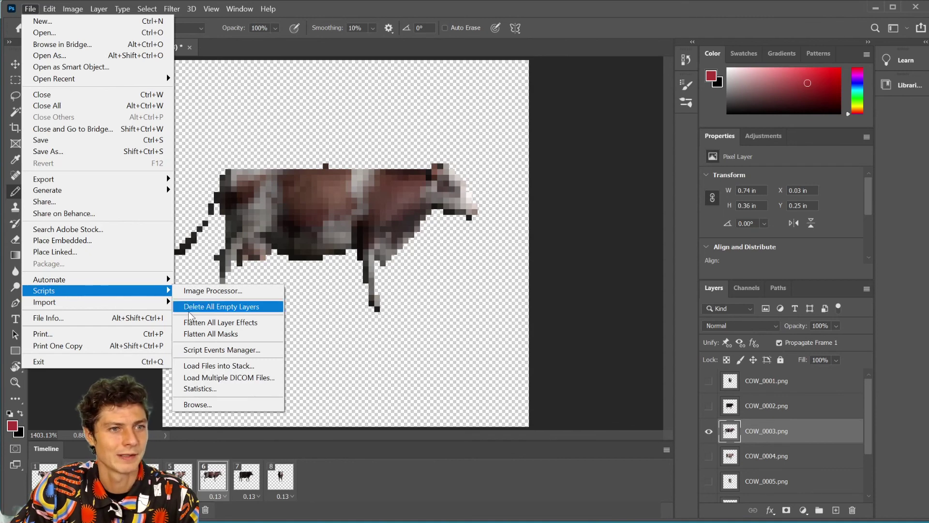
pyautogui.click(232, 366)
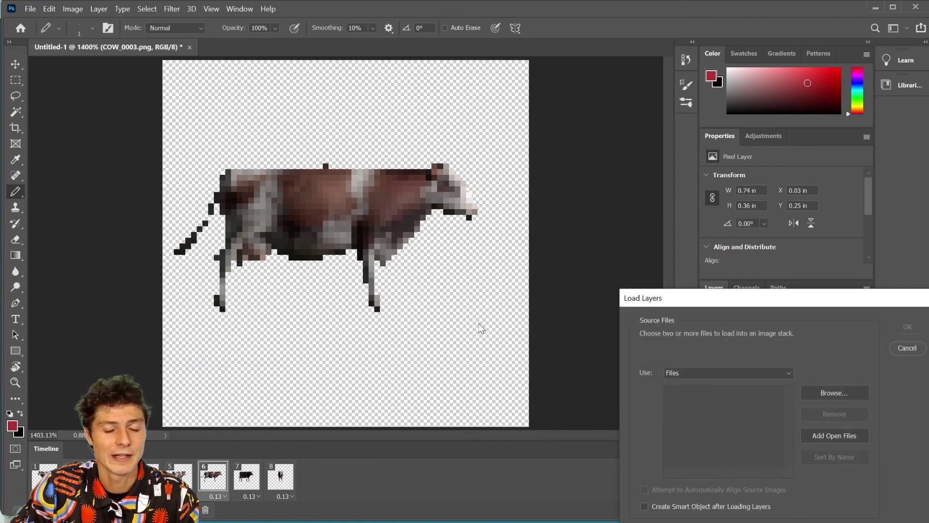
pyautogui.click(819, 392)
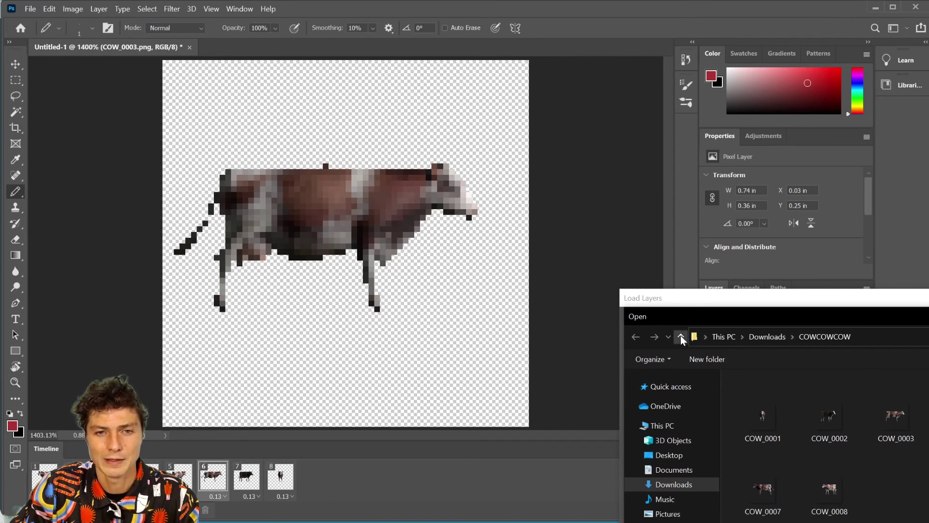
pyautogui.click(680, 336)
pyautogui.doubleClick(761, 464)
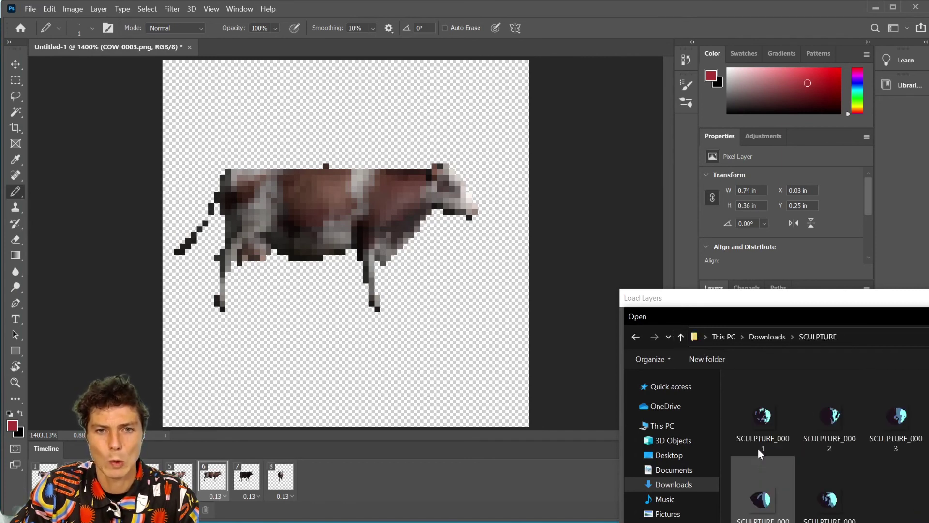
pyautogui.press('Return')
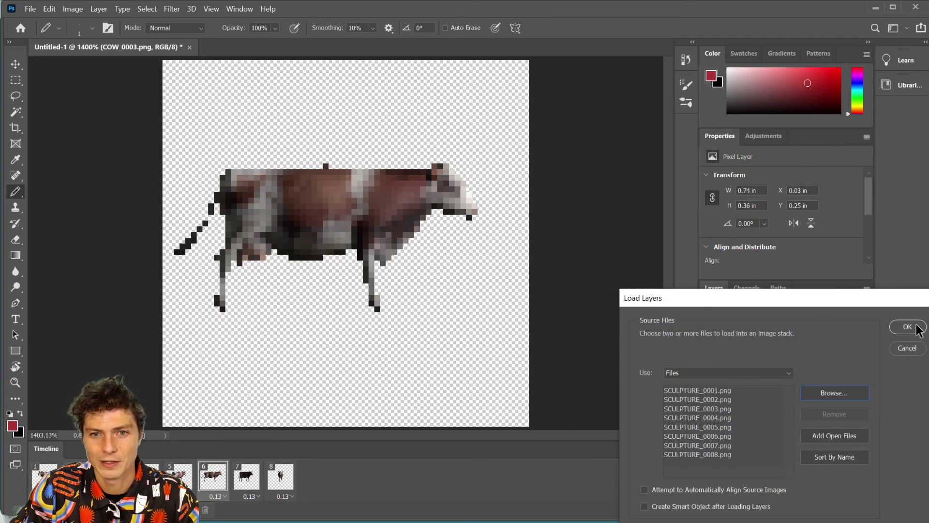
pyautogui.click(917, 327)
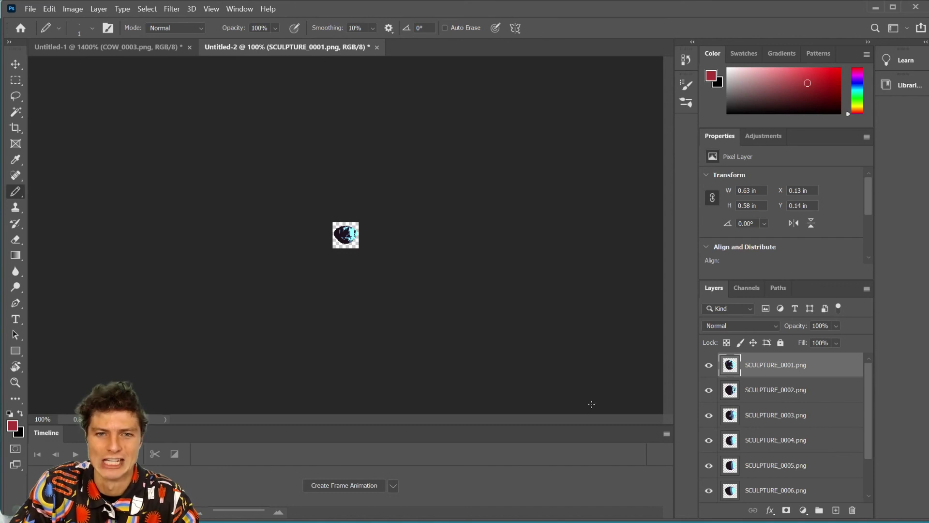
# Create a frame animation for the sculpture document and make one frame from each layer.
pyautogui.click(337, 482)
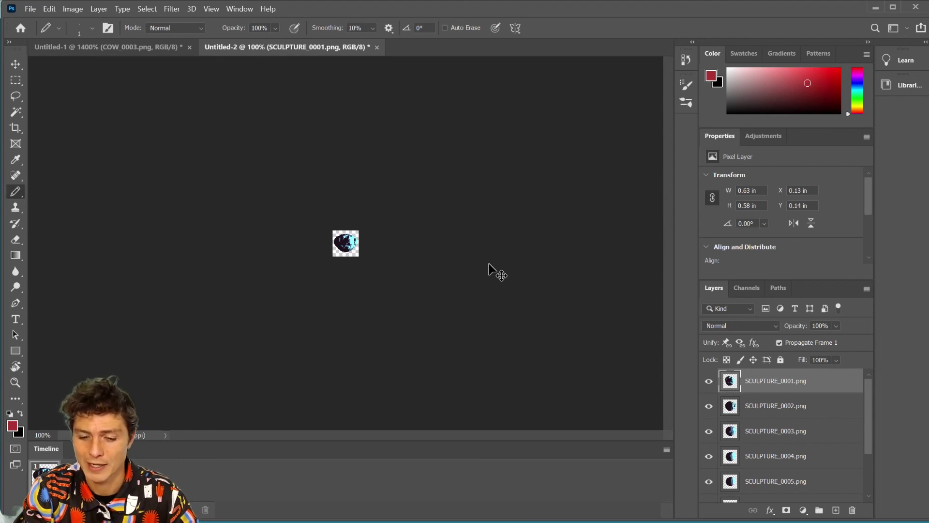
pyautogui.hotkey('ctrl', '0')
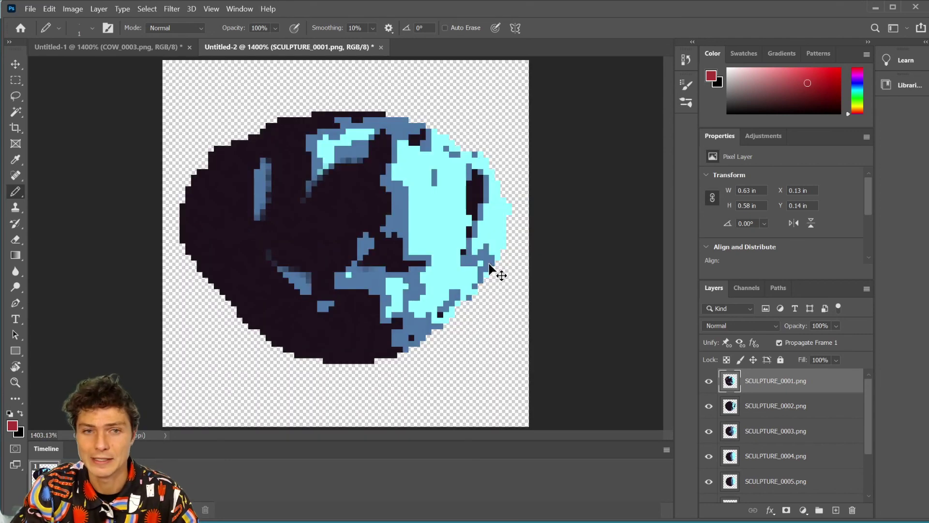
pyautogui.click(666, 450)
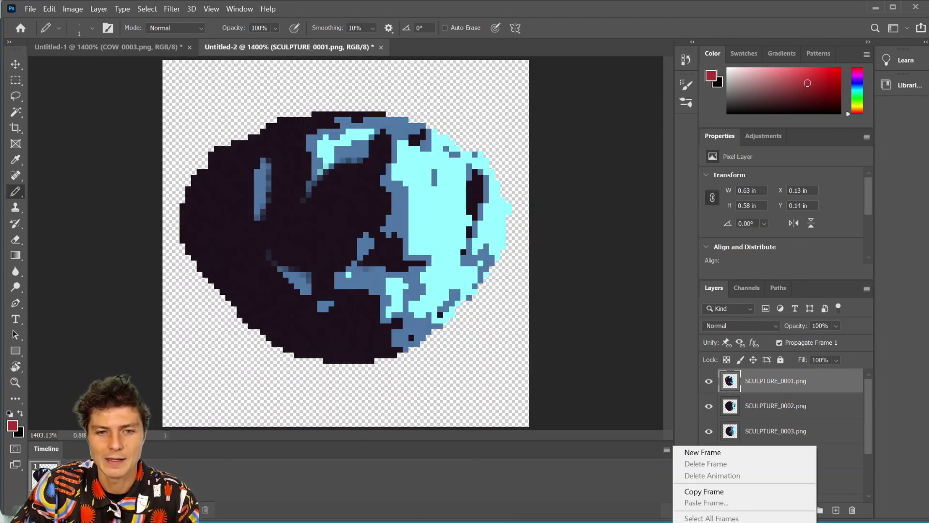
pyautogui.click(712, 522)
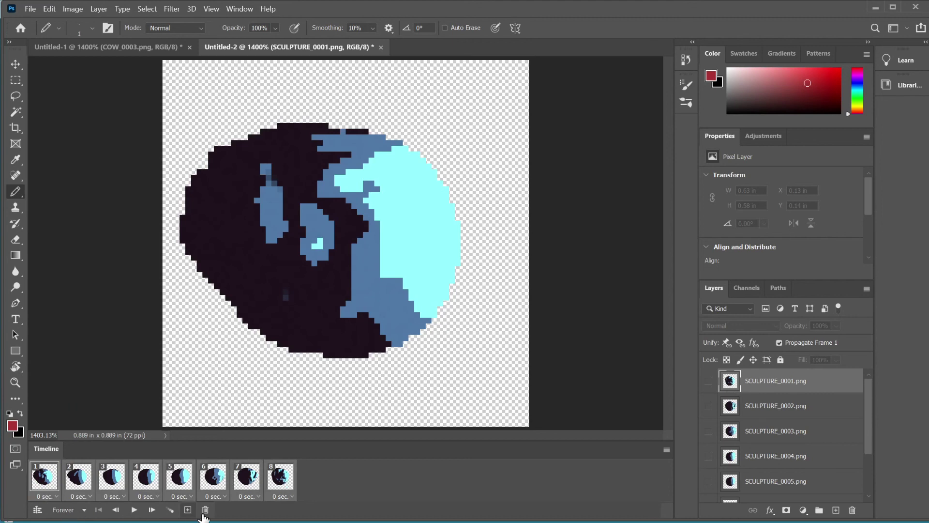
# Set the delay of all eight frames to 0.1 seconds and play the animation to check the spin.
pyautogui.click(290, 495)
pyautogui.click(291, 510)
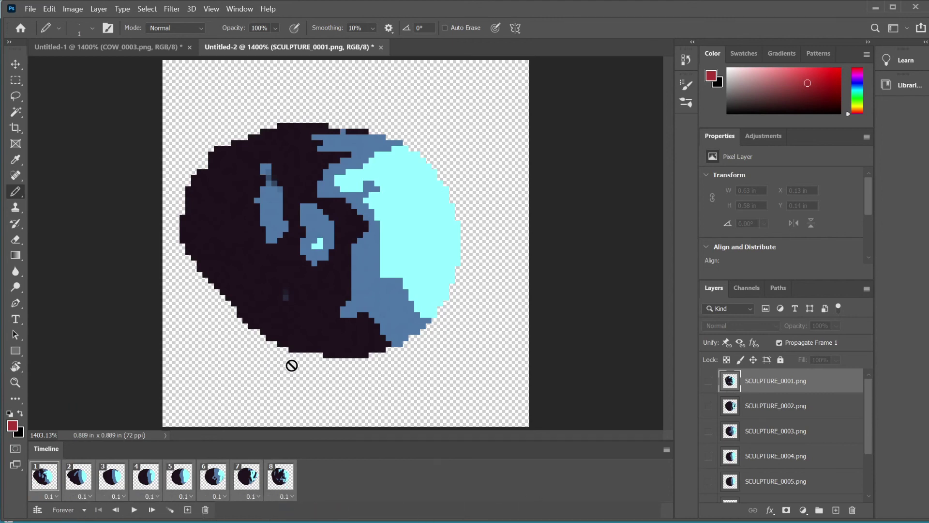
pyautogui.press('space')
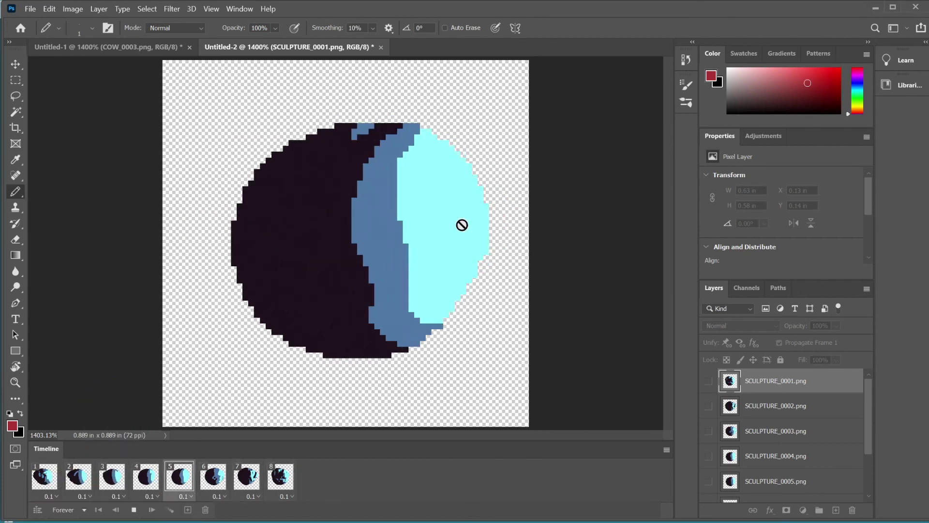
pyautogui.press('space')
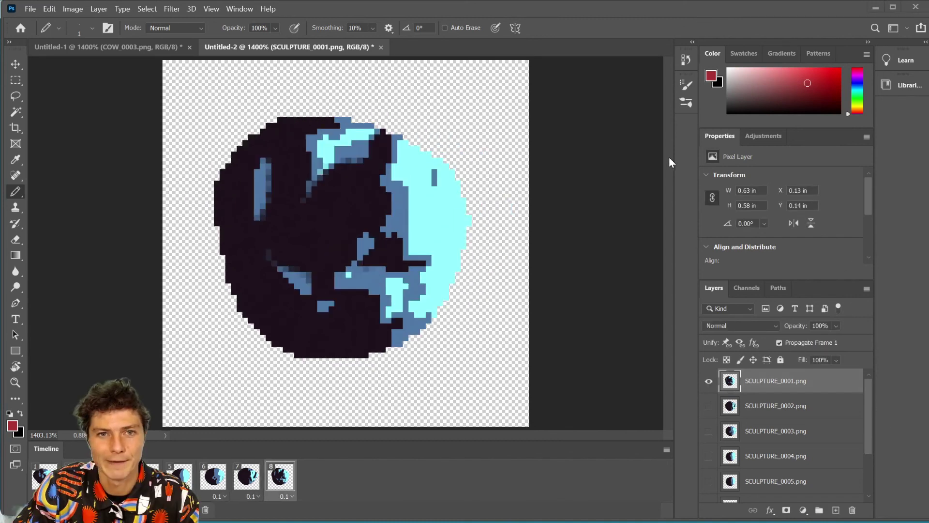
pyautogui.press('space')
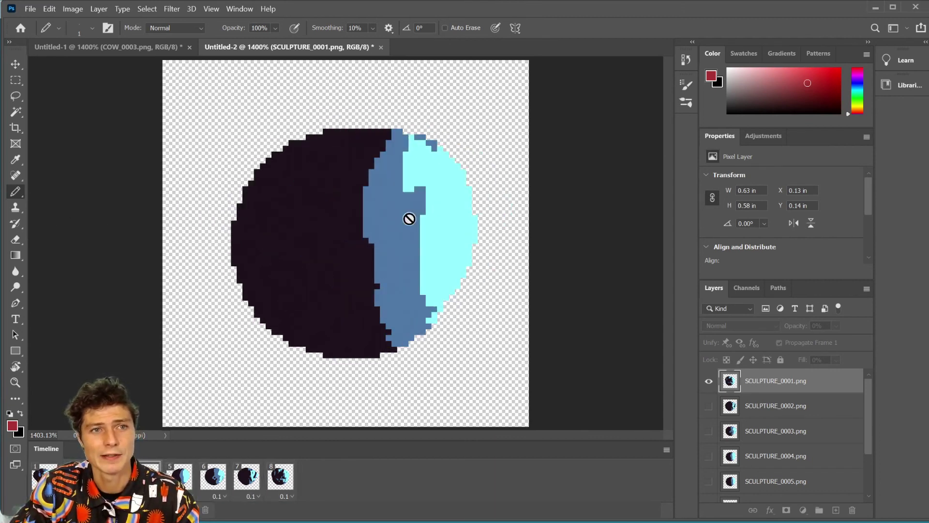
pyautogui.press('space')
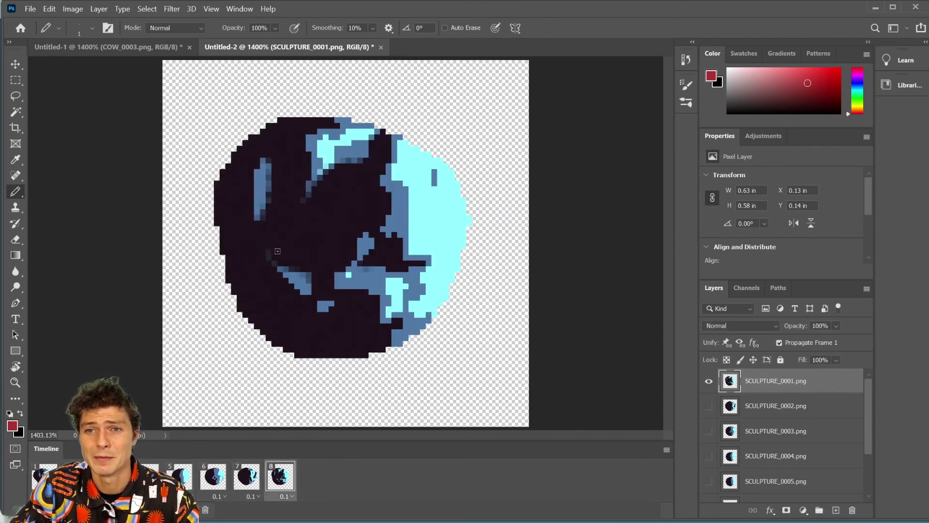
# Preview the Save for Web GIF export of the animation at 800% zoom, and close it without saving.
pyautogui.click(30, 8)
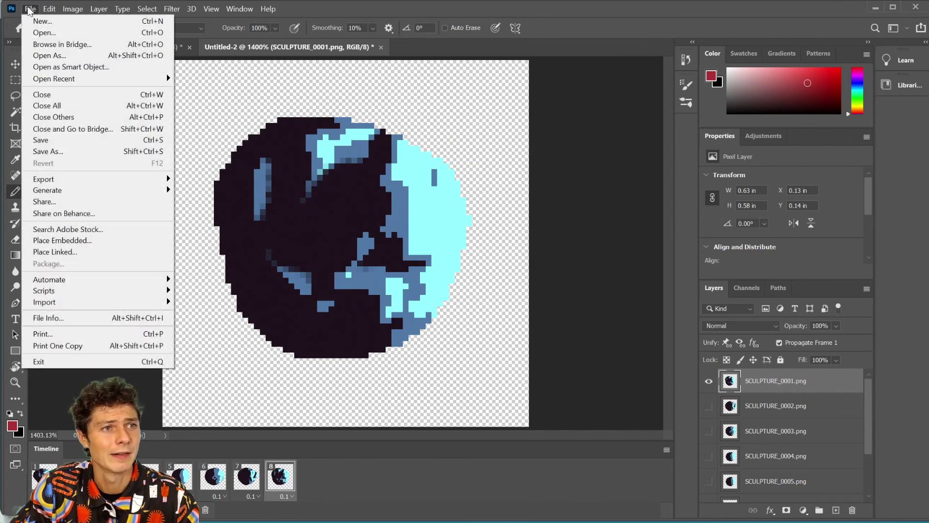
pyautogui.moveTo(174, 185)
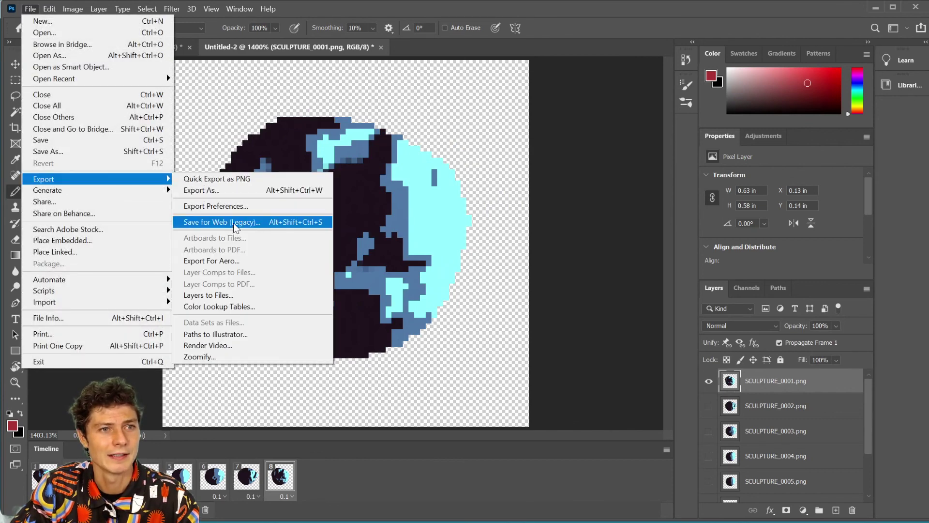
pyautogui.click(228, 222)
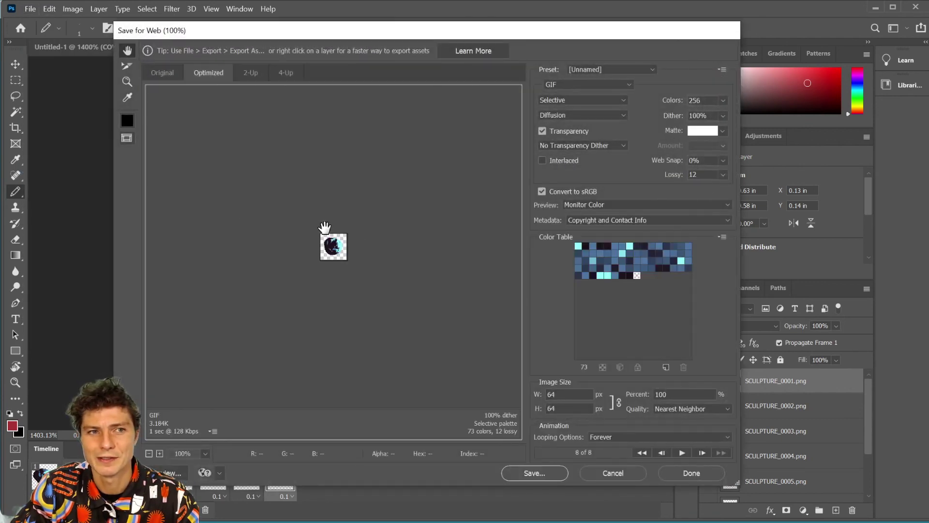
pyautogui.click(160, 452)
pyautogui.click(160, 453)
pyautogui.click(160, 453)
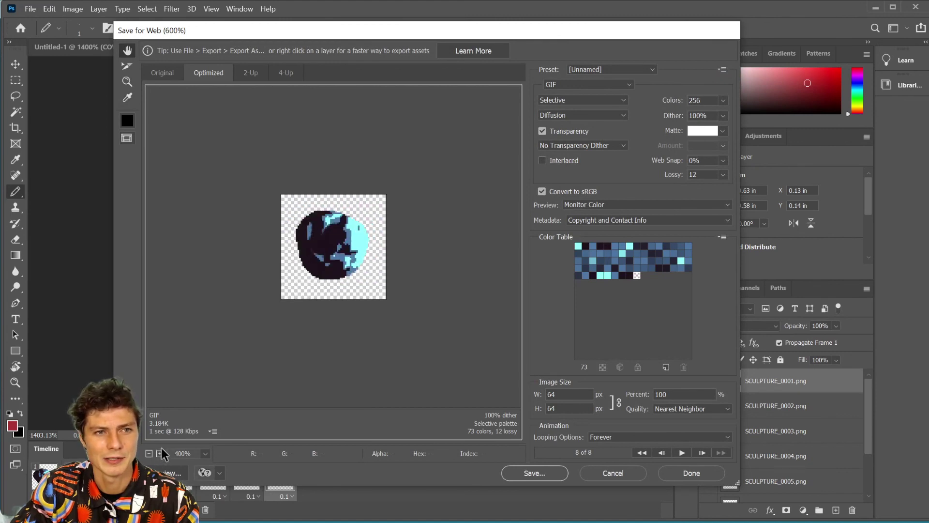
pyautogui.click(161, 452)
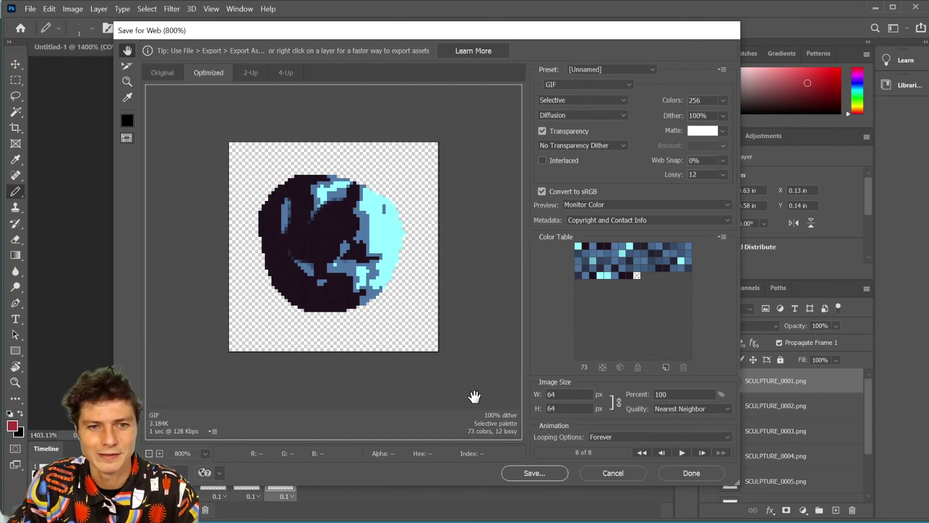
pyautogui.click(623, 473)
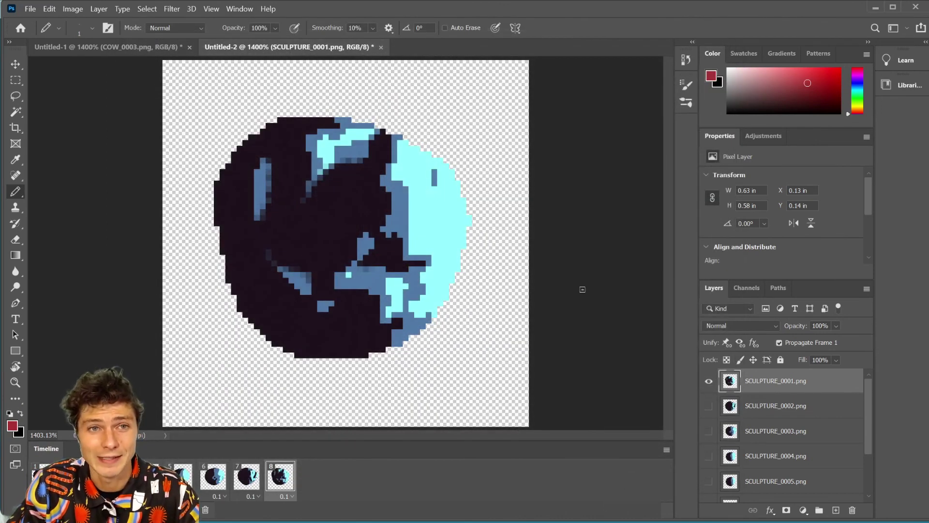